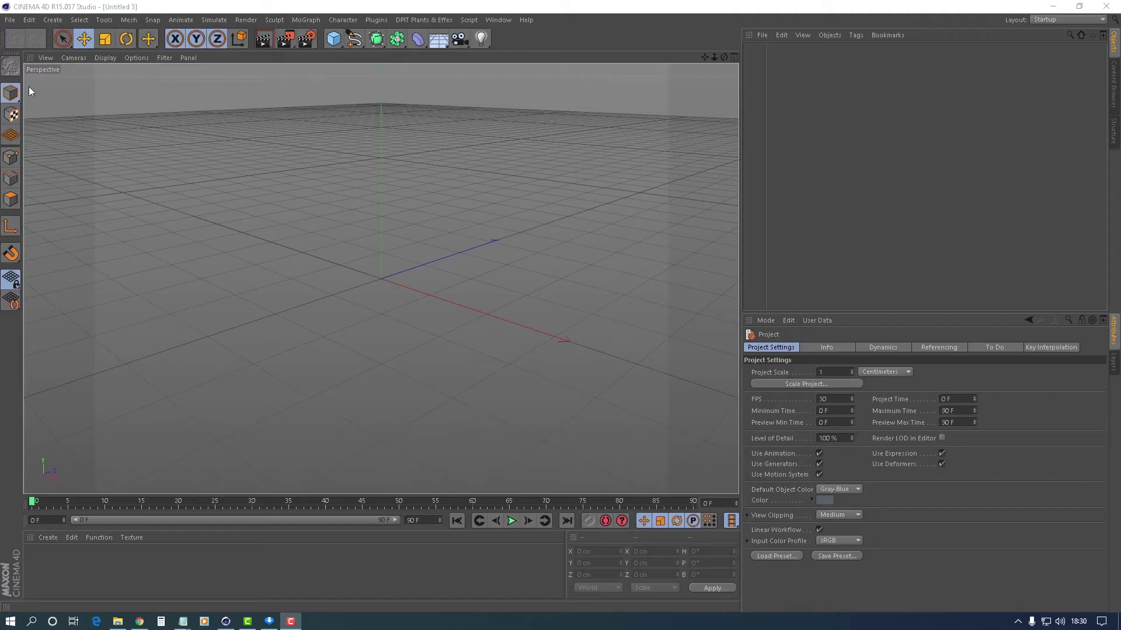
# Step: Start a new scene and add a cube scaled to about 103.2 cm
pyautogui.click(10, 19)
pyautogui.click(24, 28)
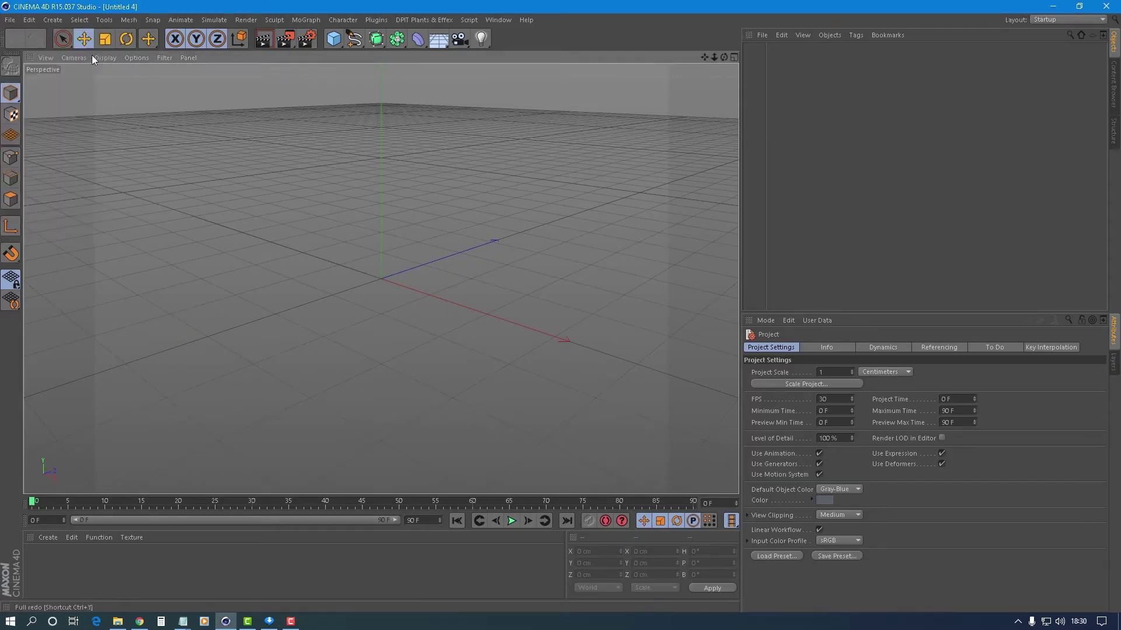
pyautogui.click(333, 40)
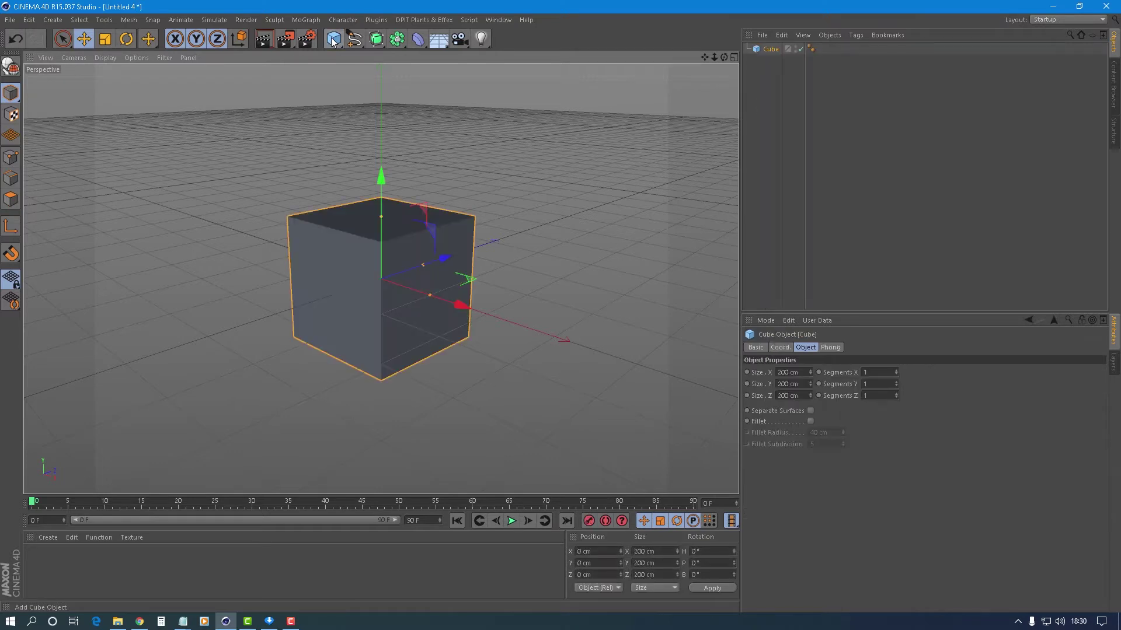
pyautogui.click(105, 38)
pyautogui.moveTo(533, 143); pyautogui.dragTo(384, 275)
# Step: Give the cube 2 X segments, make it editable, and add a Subdivision Surface
pyautogui.click(768, 49)
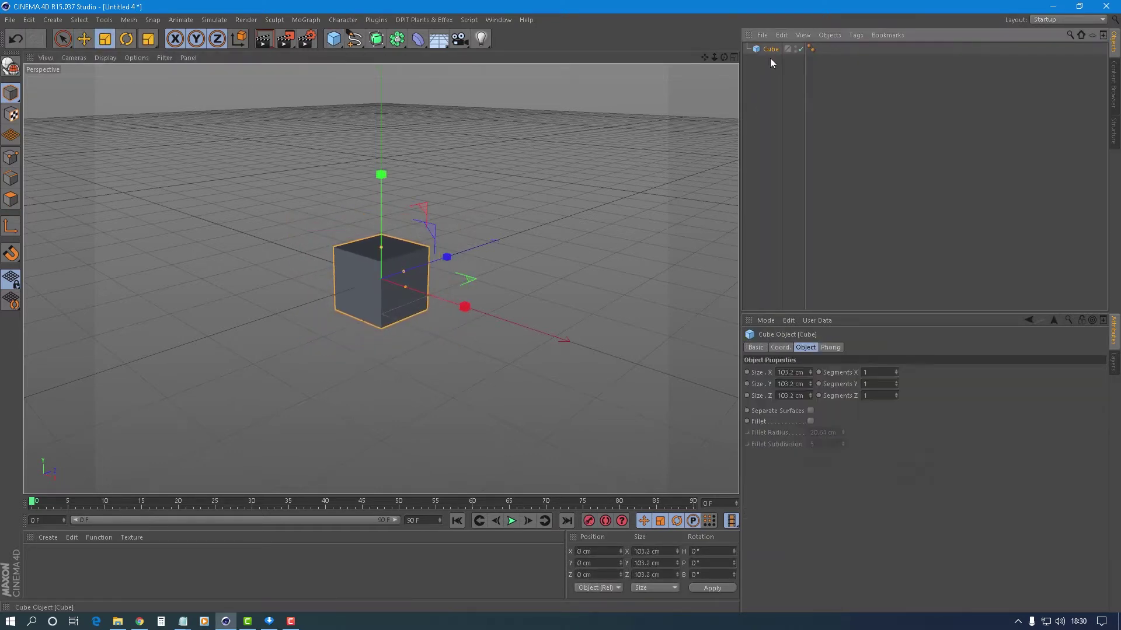
pyautogui.click(887, 372)
pyautogui.write('2')
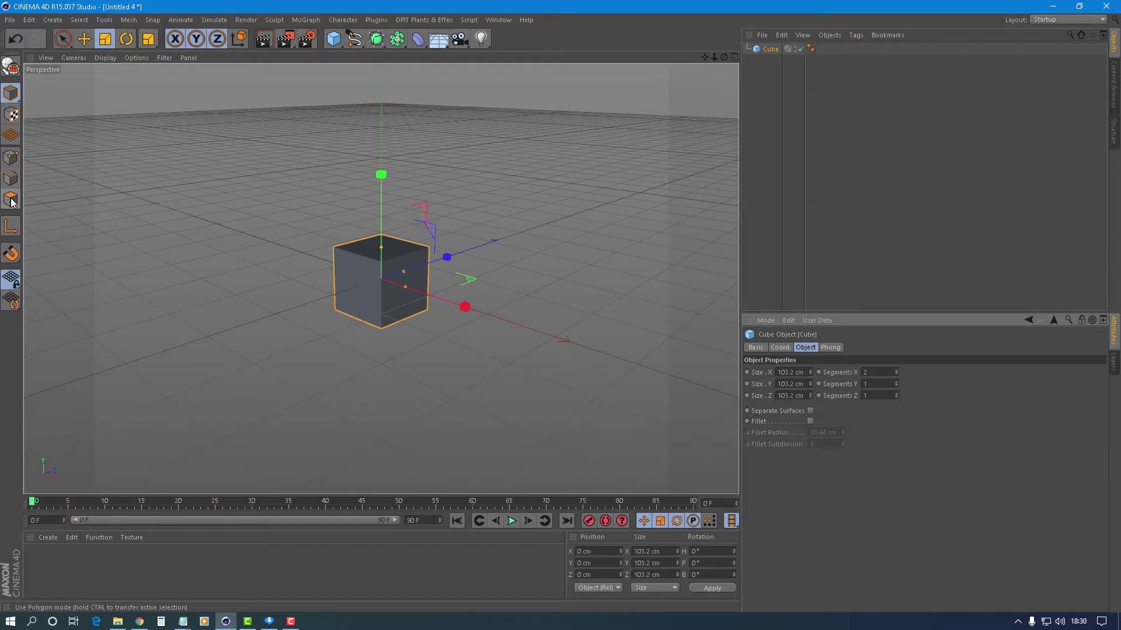
pyautogui.click(11, 65)
pyautogui.click(10, 200)
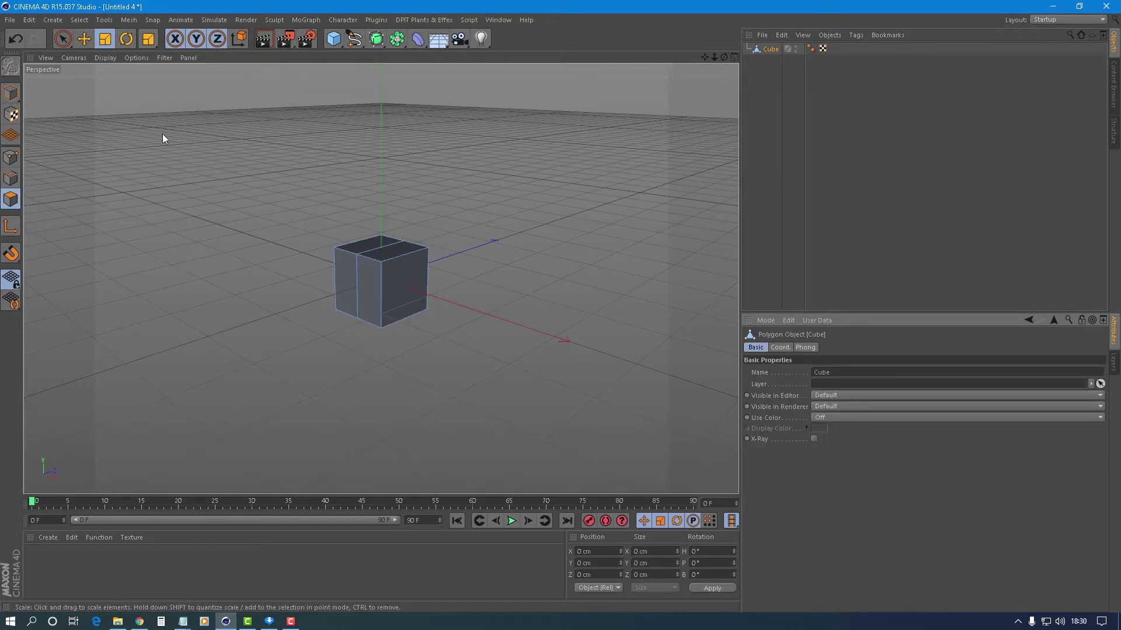
pyautogui.click(376, 39)
# Step: Nest the cube under the Subdivision Surface, set editor subdivision to 3, and reselect the cube
pyautogui.moveTo(767, 61); pyautogui.dragTo(788, 52)
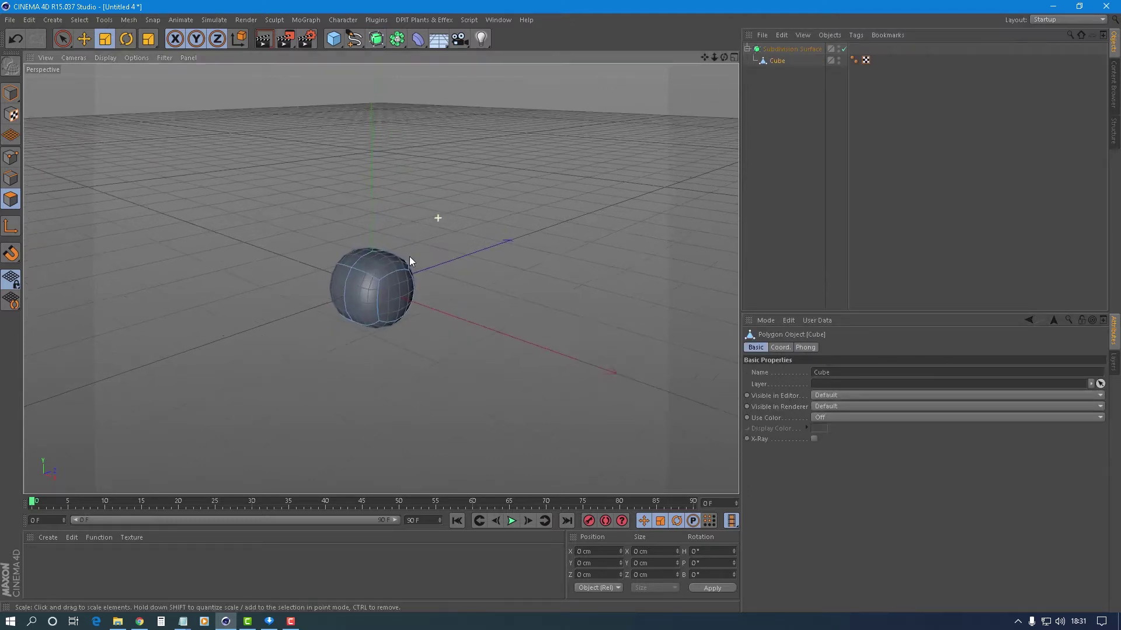
pyautogui.keyDown('alt'); pyautogui.moveTo(408, 257); pyautogui.dragTo(344, 275); pyautogui.keyUp('alt')
pyautogui.click(791, 49)
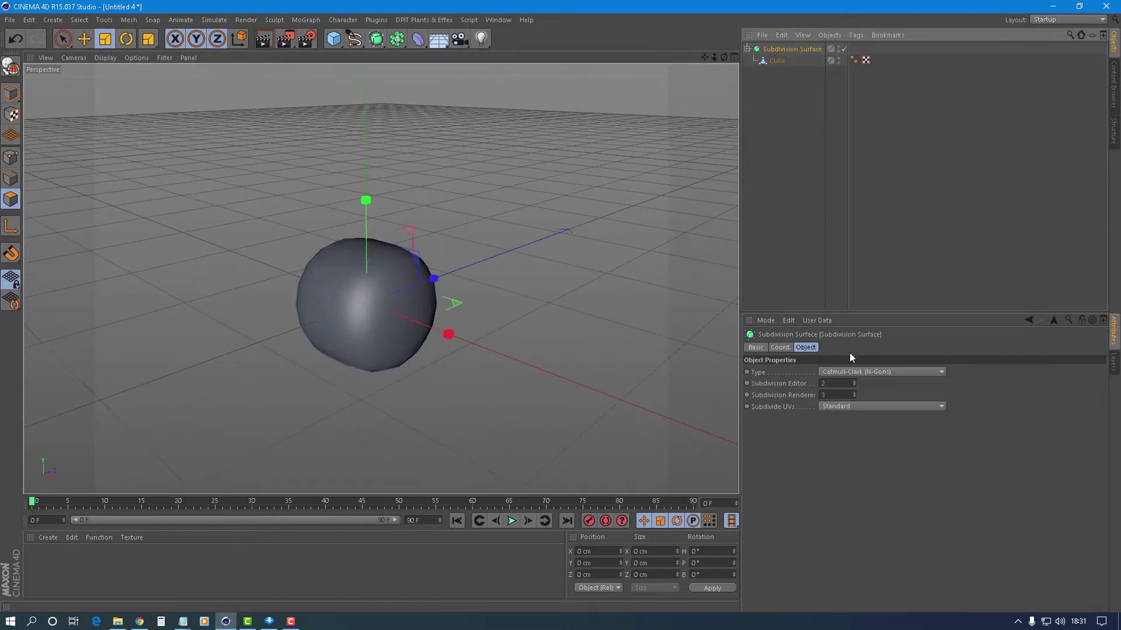
pyautogui.click(836, 383)
pyautogui.write('3')
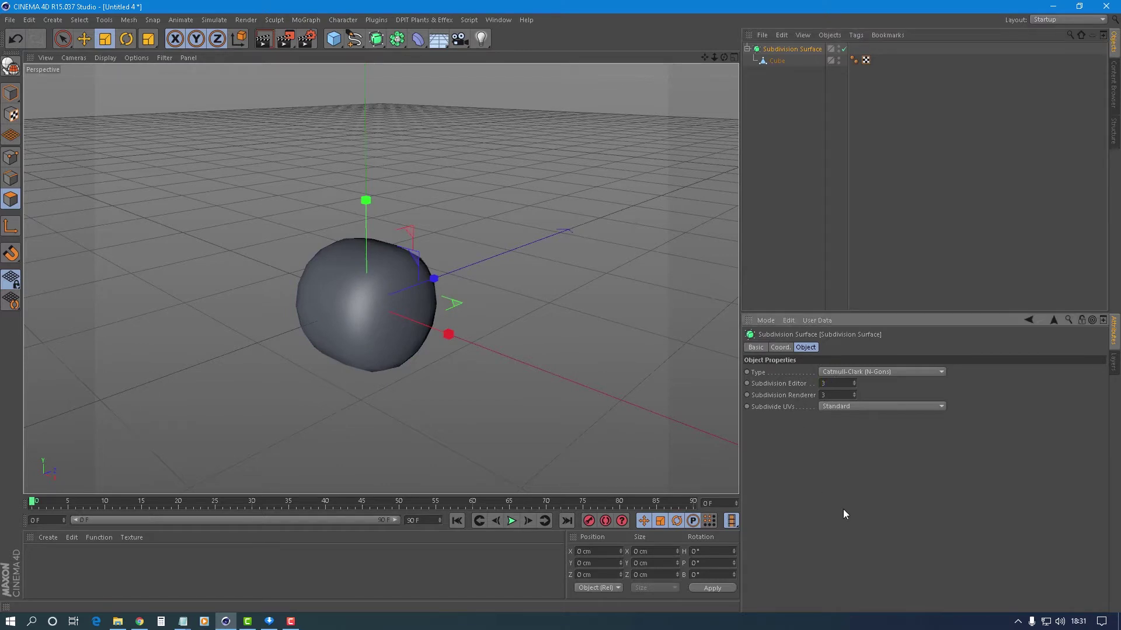
pyautogui.click(780, 62)
pyautogui.click(62, 39)
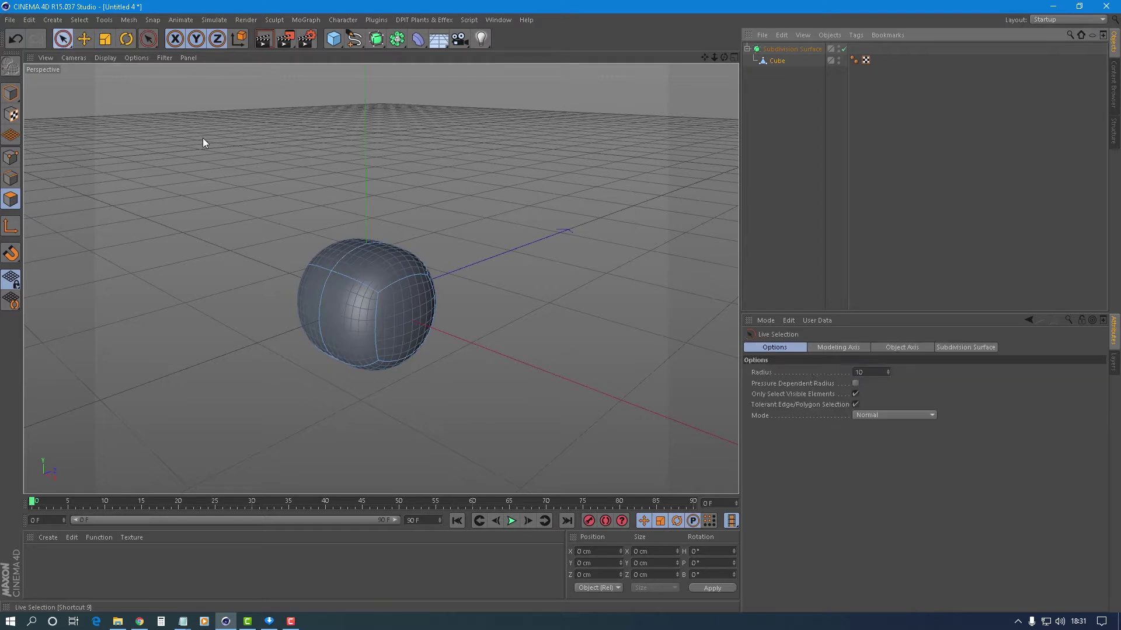
# Step: Select the cube's top face, extrude it, and raise it upward
pyautogui.click(348, 256)
pyautogui.rightClick(608, 158)
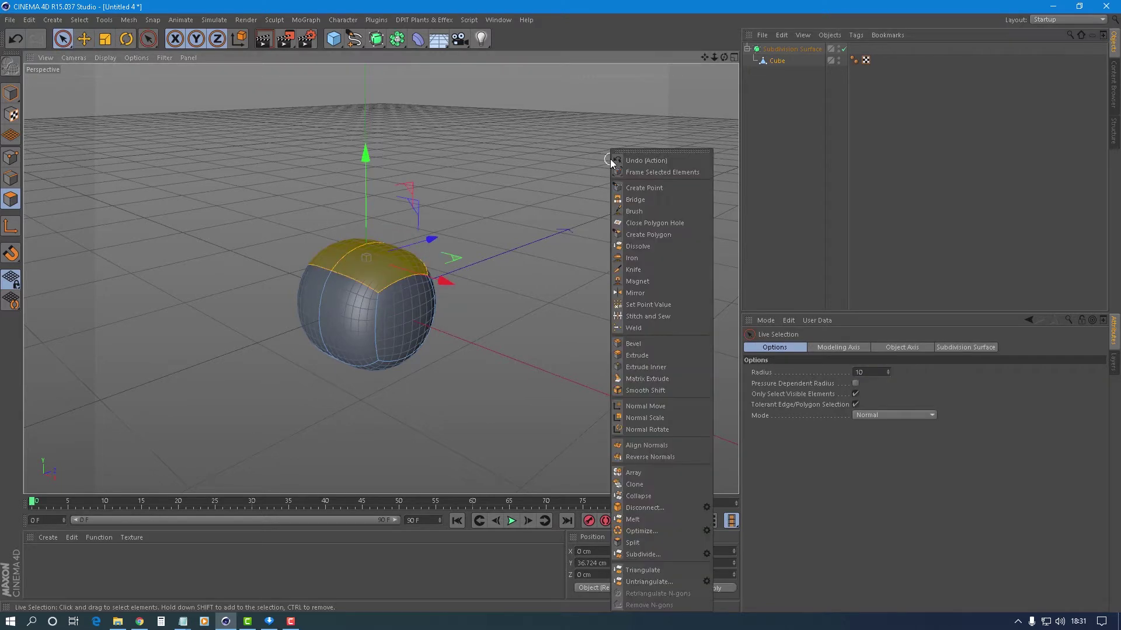
pyautogui.click(647, 355)
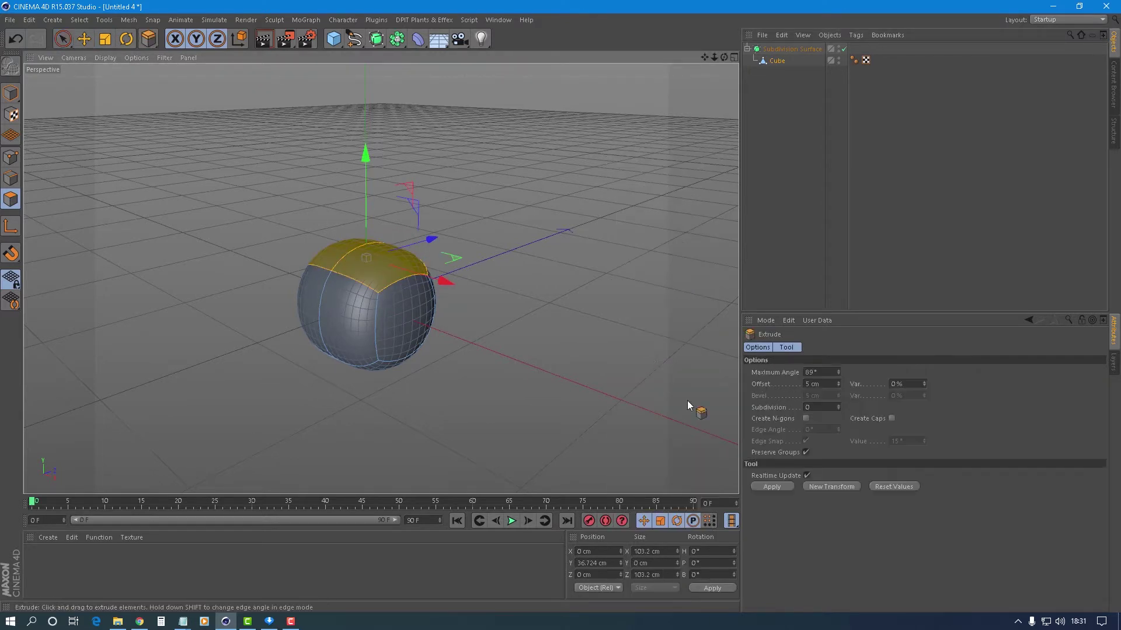
pyautogui.click(771, 486)
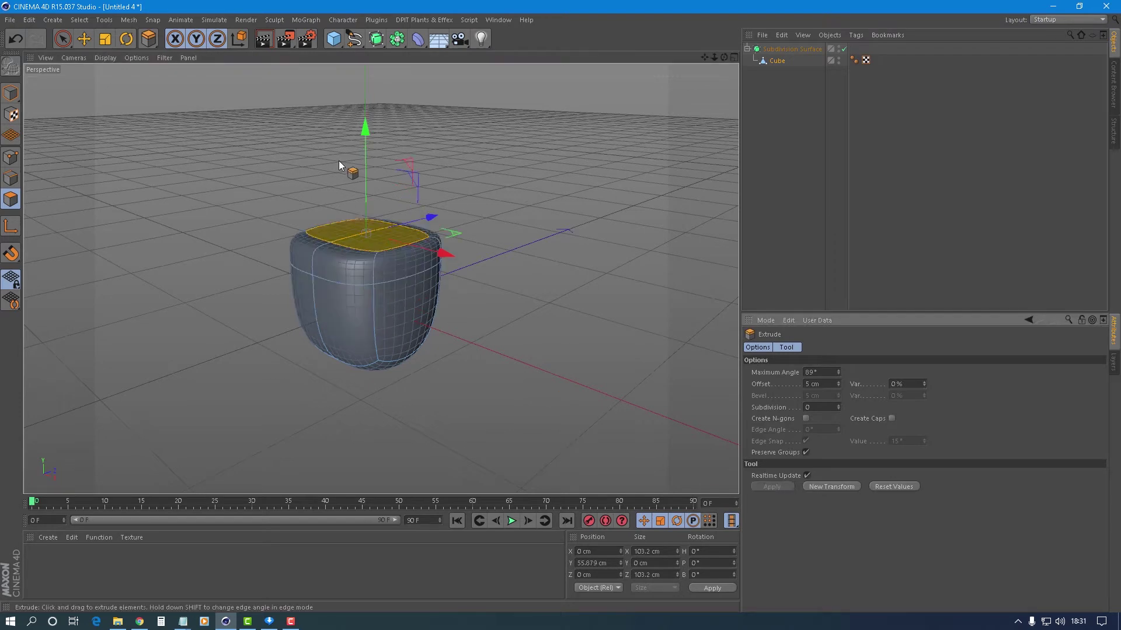
pyautogui.moveTo(368, 120); pyautogui.dragTo(361, 75)
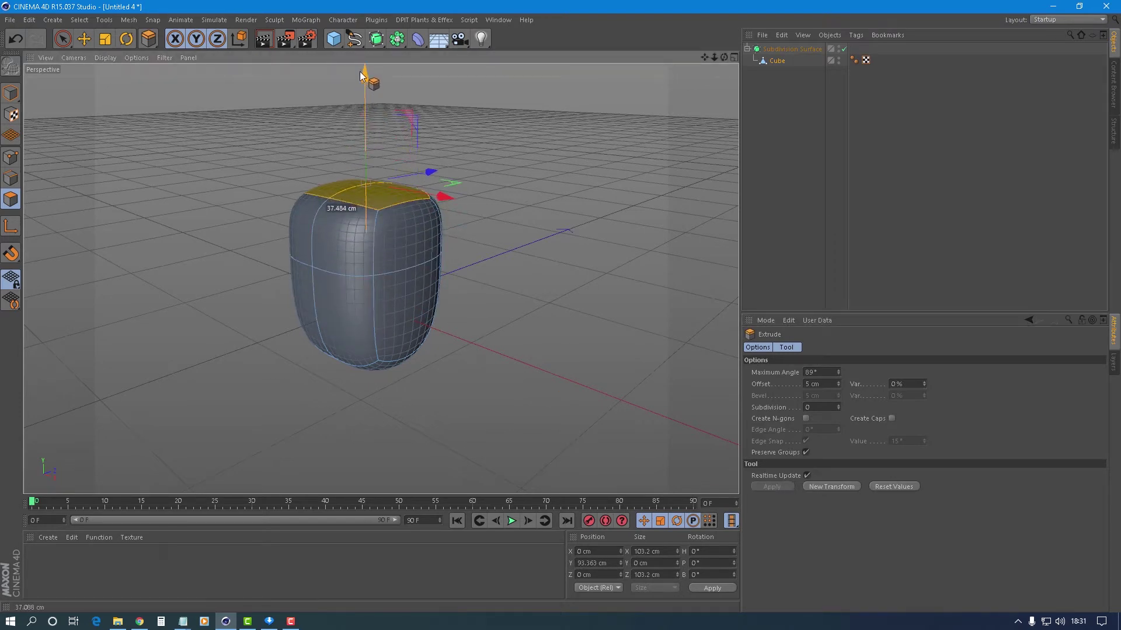
# Step: Extrude the top face three more times, raising it about 38, 75 and 71 cm
pyautogui.click(825, 488)
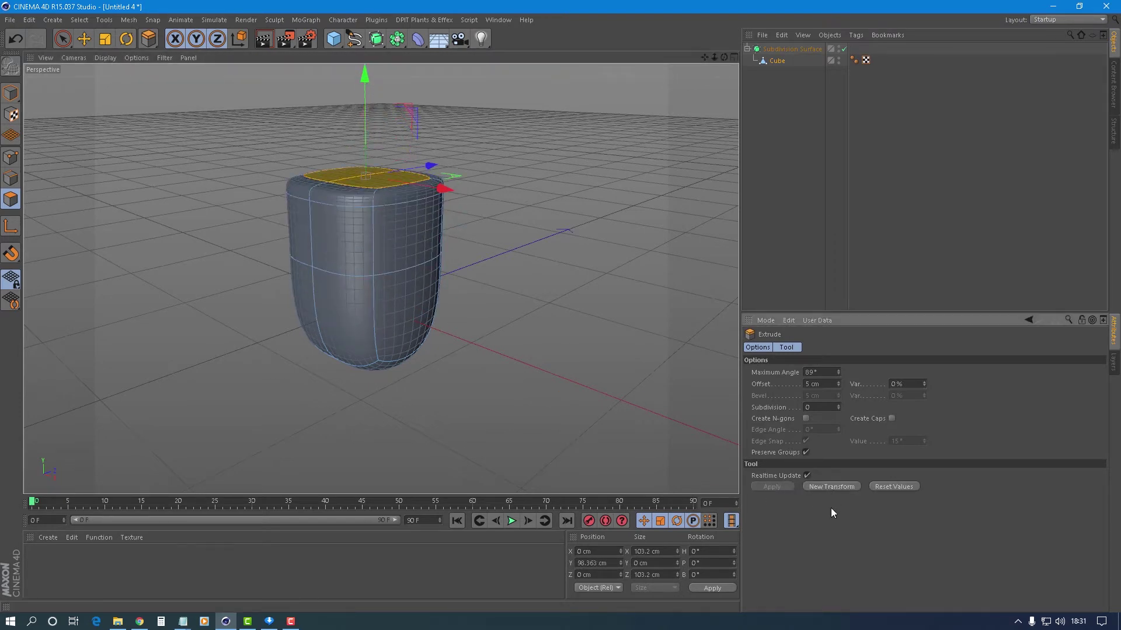
pyautogui.moveTo(367, 149); pyautogui.dragTo(366, 52)
pyautogui.scroll(-3, 523, 341)
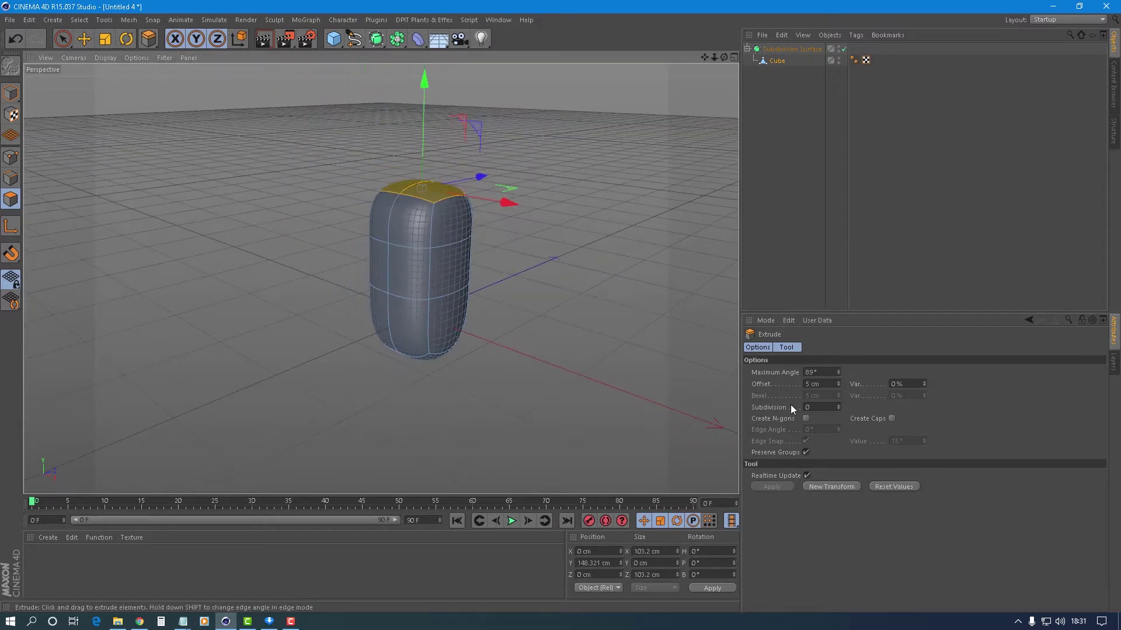
pyautogui.click(831, 486)
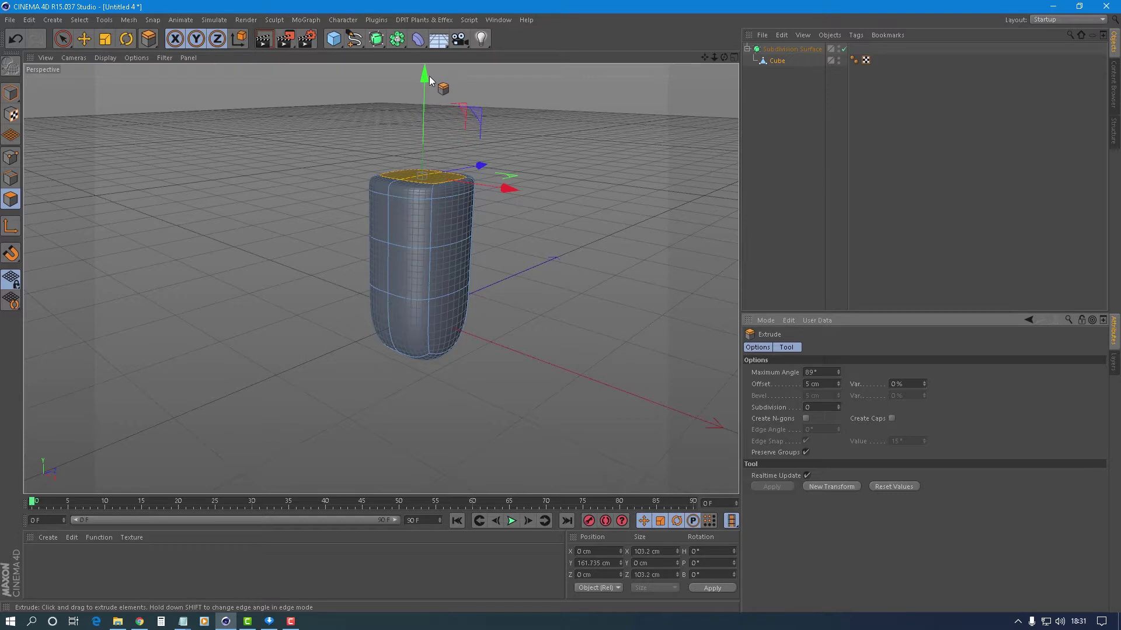
pyautogui.moveTo(423, 75); pyautogui.dragTo(432, 141)
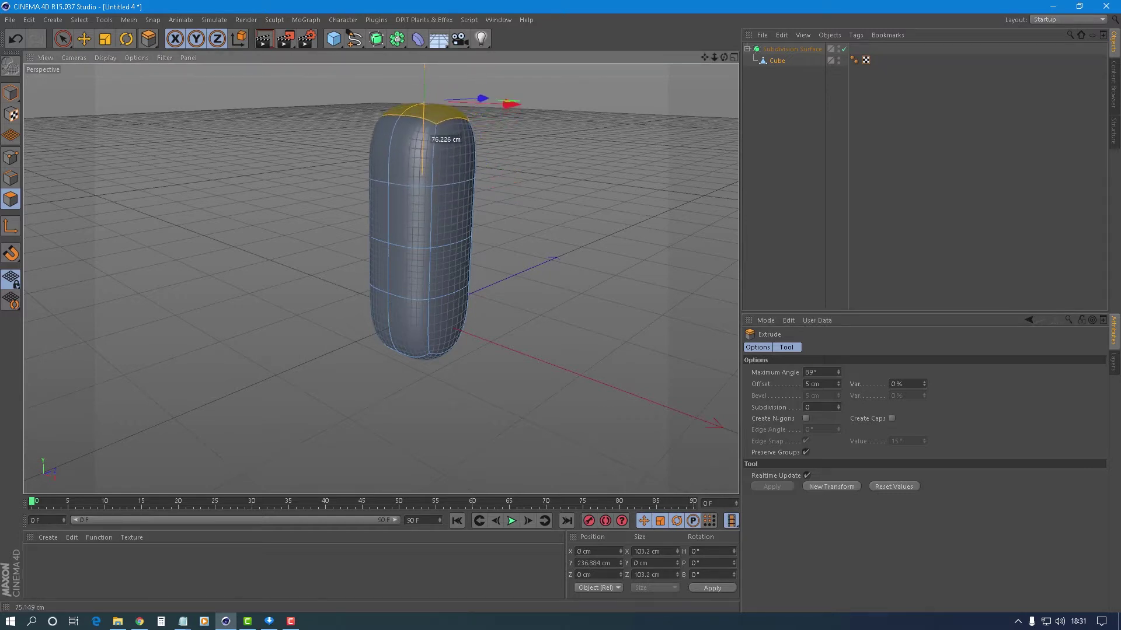
pyautogui.click(831, 486)
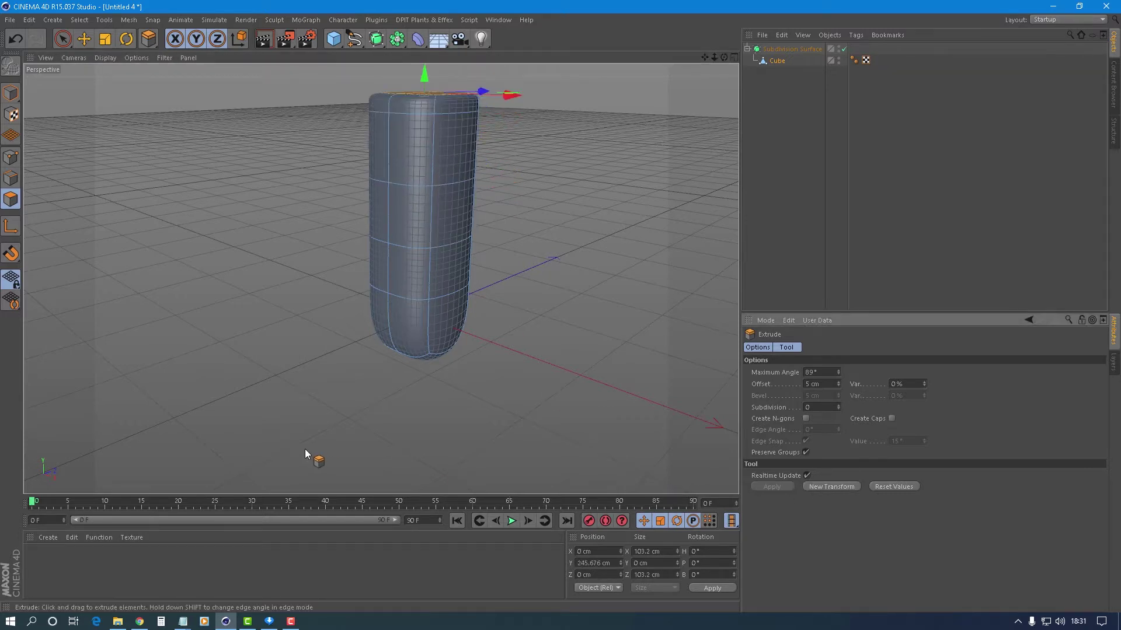
pyautogui.scroll(-3, 305, 449)
pyautogui.moveTo(391, 175); pyautogui.dragTo(412, 166)
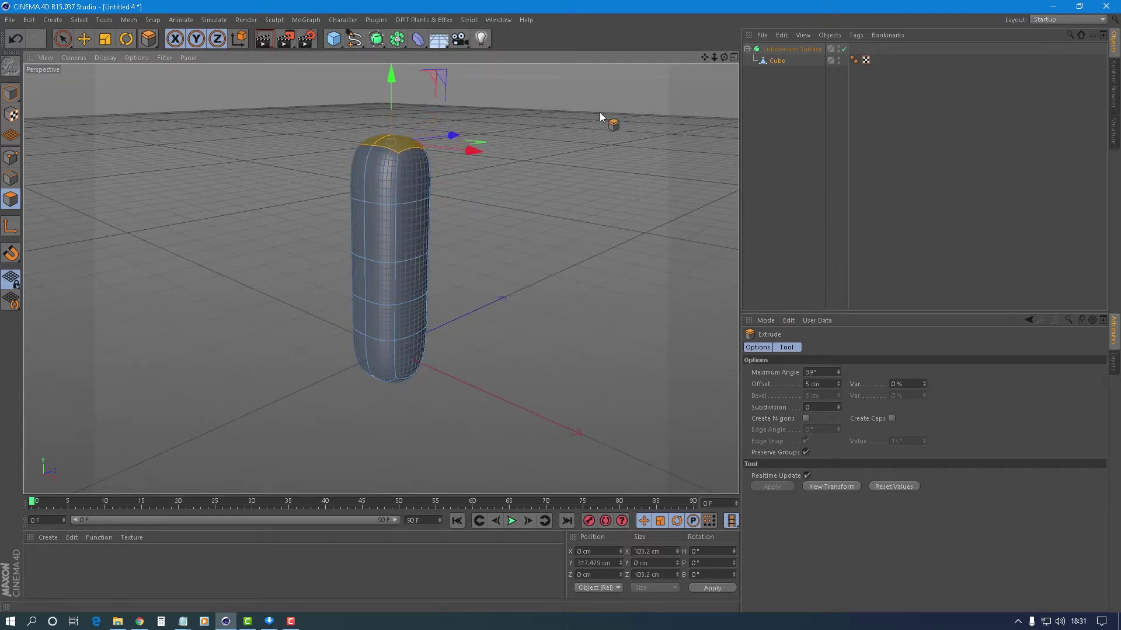
pyautogui.click(9, 94)
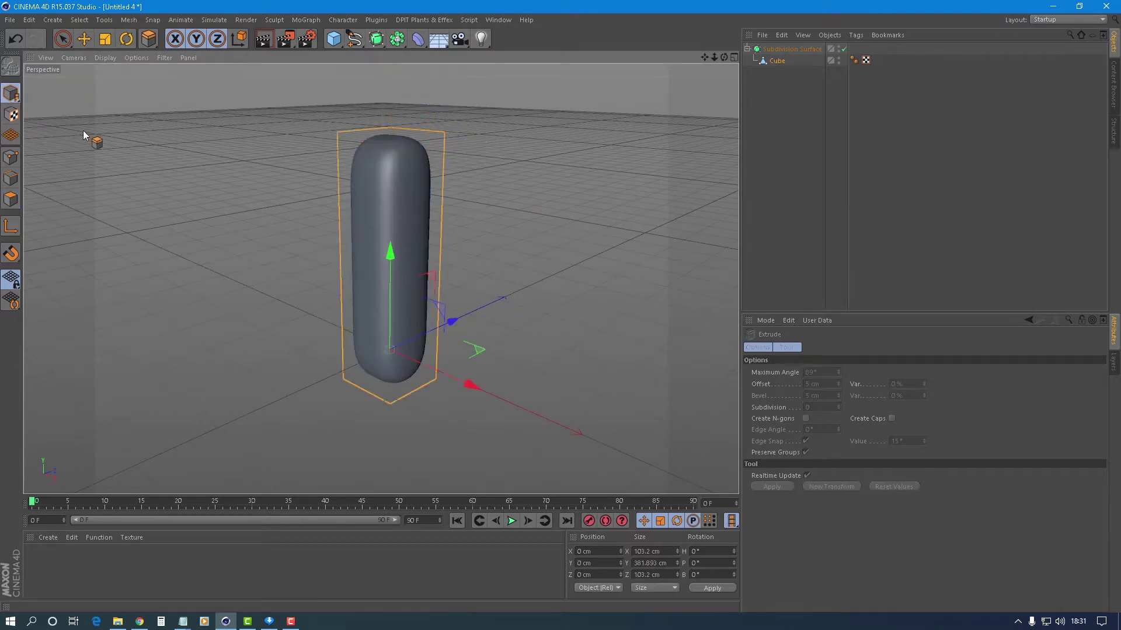
# Step: Squash the capsule to about 58.9% height, then enlarge the cube slightly
pyautogui.click(105, 39)
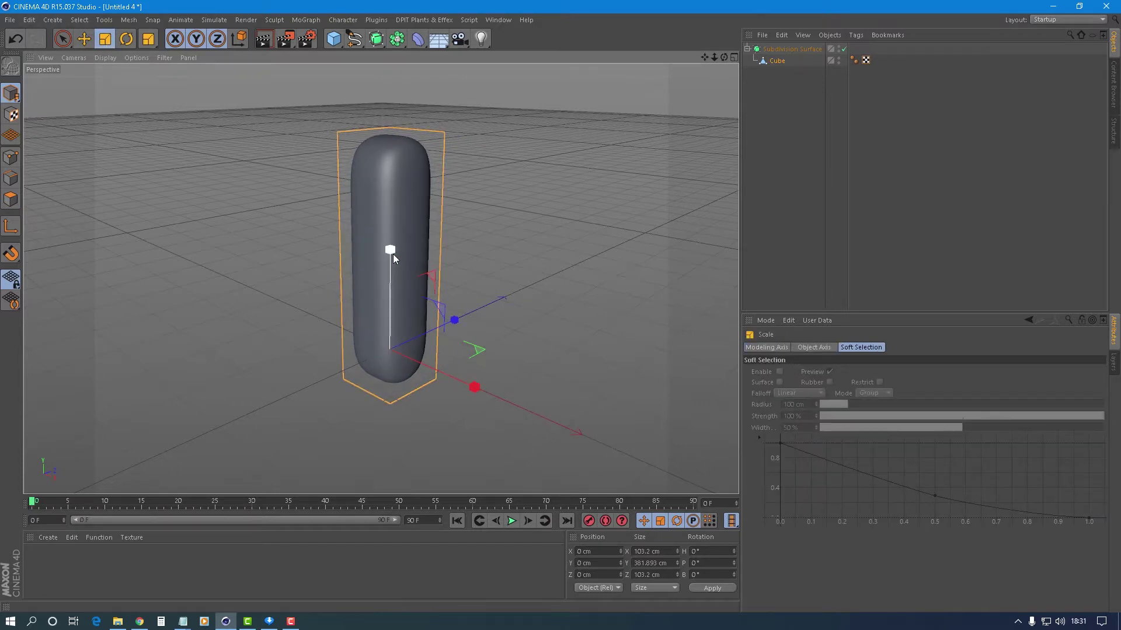
pyautogui.moveTo(393, 255); pyautogui.dragTo(390, 293)
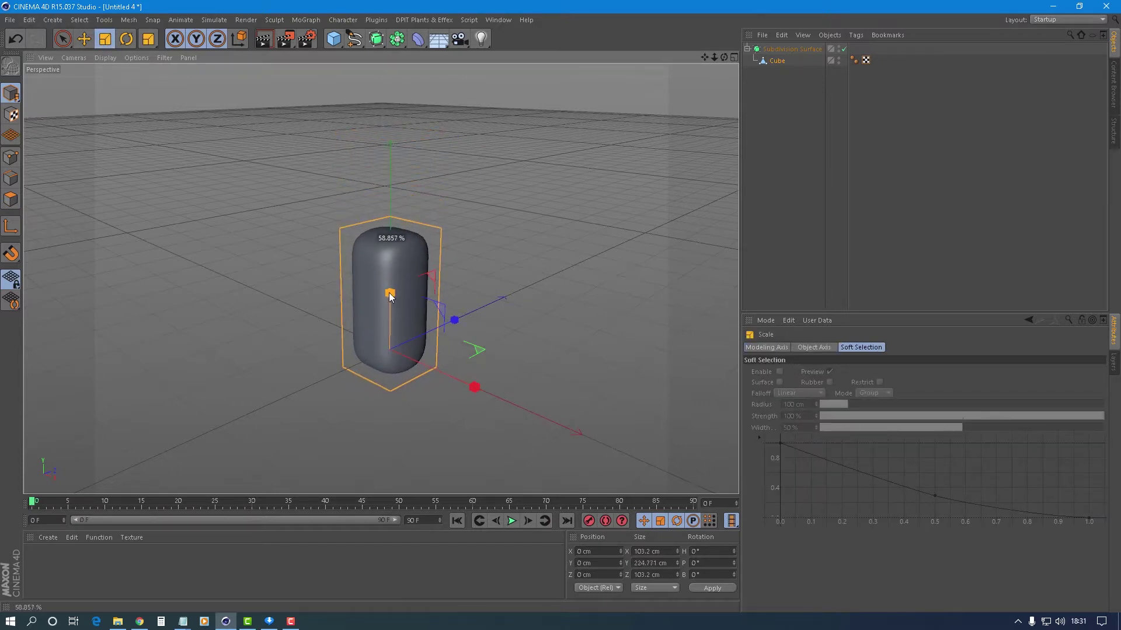
pyautogui.click(876, 134)
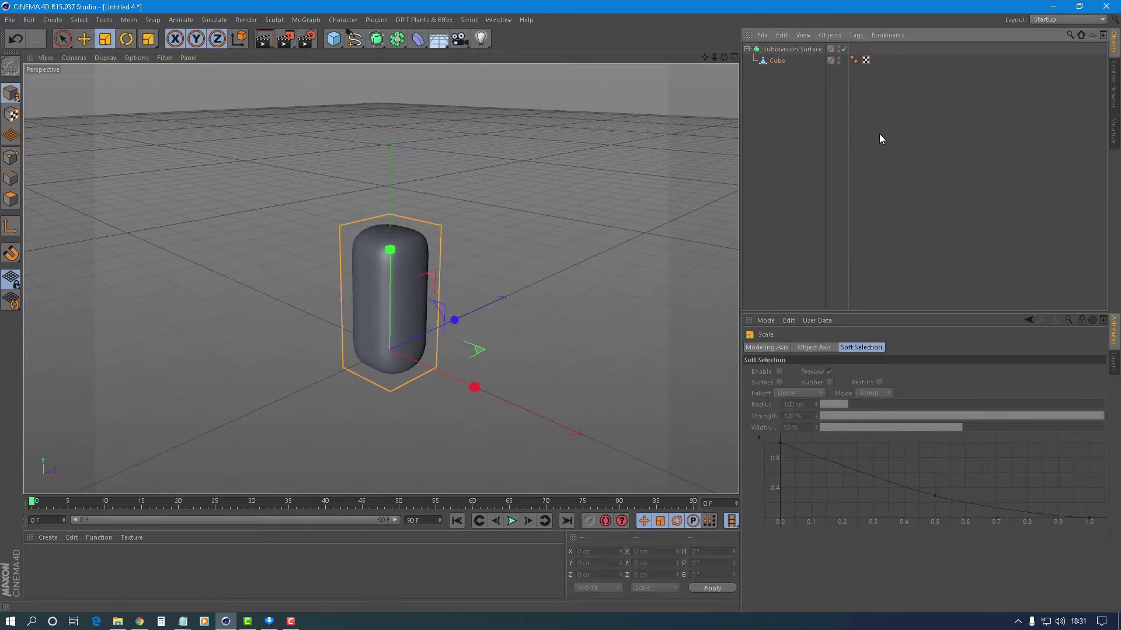
pyautogui.click(776, 61)
pyautogui.moveTo(363, 352); pyautogui.dragTo(382, 339)
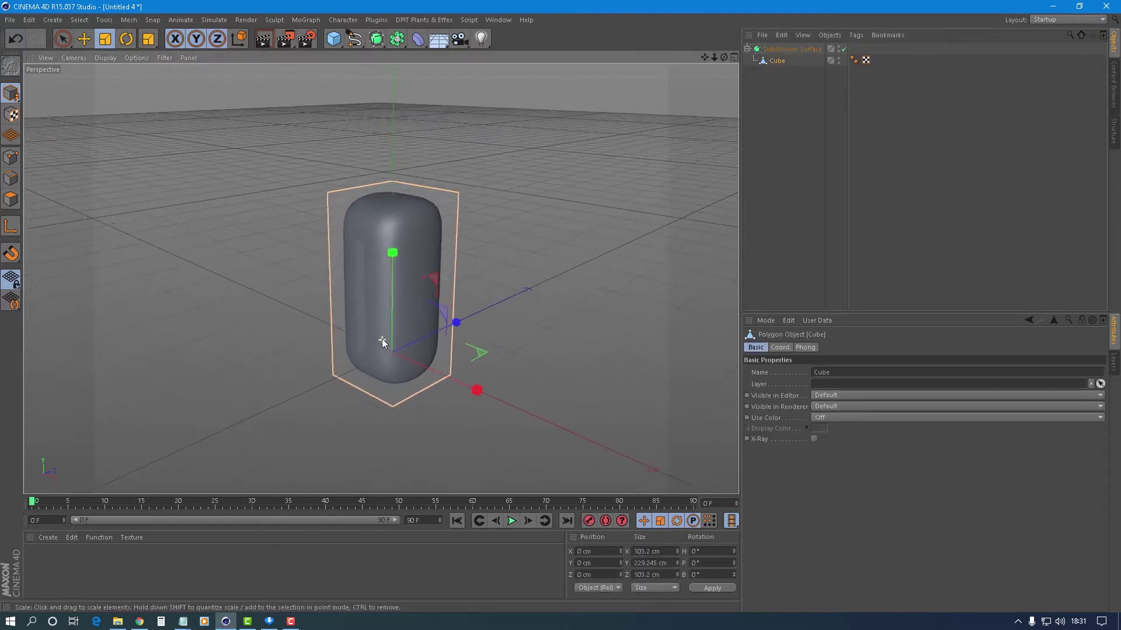
# Step: Select both upper side faces of the body and inner-extrude them
pyautogui.click(10, 202)
pyautogui.scroll(1, 366, 268)
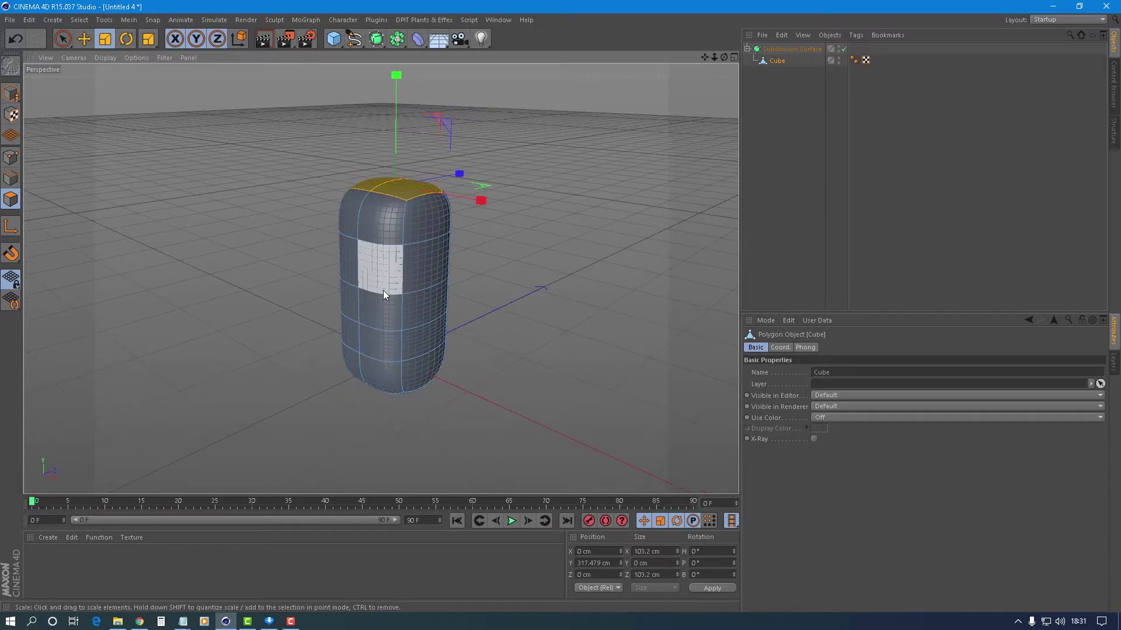
pyautogui.click(420, 234)
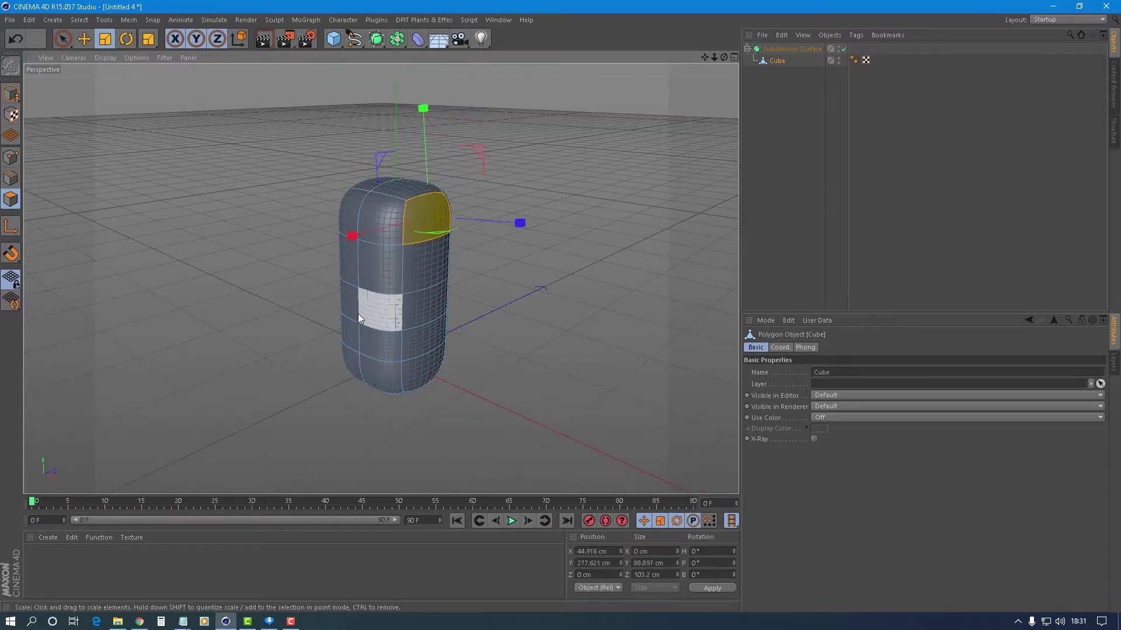
pyautogui.moveTo(404, 279)
pyautogui.keyDown('alt'); pyautogui.mouseDown()
pyautogui.moveTo(627, 266)
pyautogui.moveTo(366, 247)
pyautogui.mouseUp(); pyautogui.keyUp('alt')
pyautogui.click(300, 220)
pyautogui.moveTo(475, 245)
pyautogui.keyDown('alt'); pyautogui.mouseDown()
pyautogui.moveTo(308, 300)
pyautogui.moveTo(488, 238)
pyautogui.mouseUp(); pyautogui.keyUp('alt')
pyautogui.rightClick(538, 177)
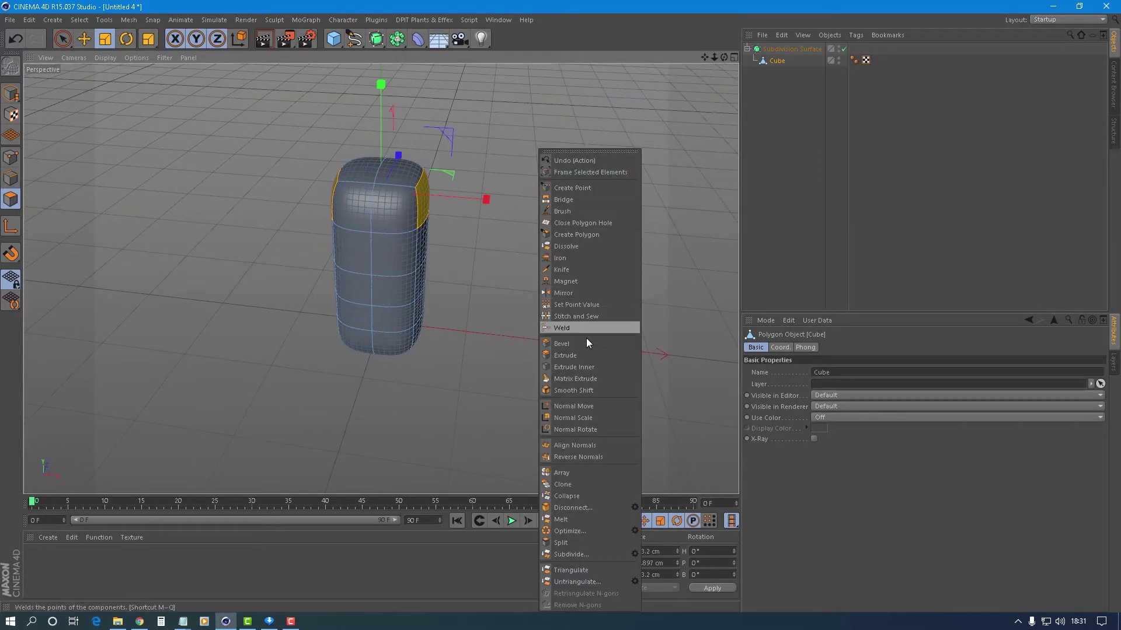
pyautogui.click(582, 368)
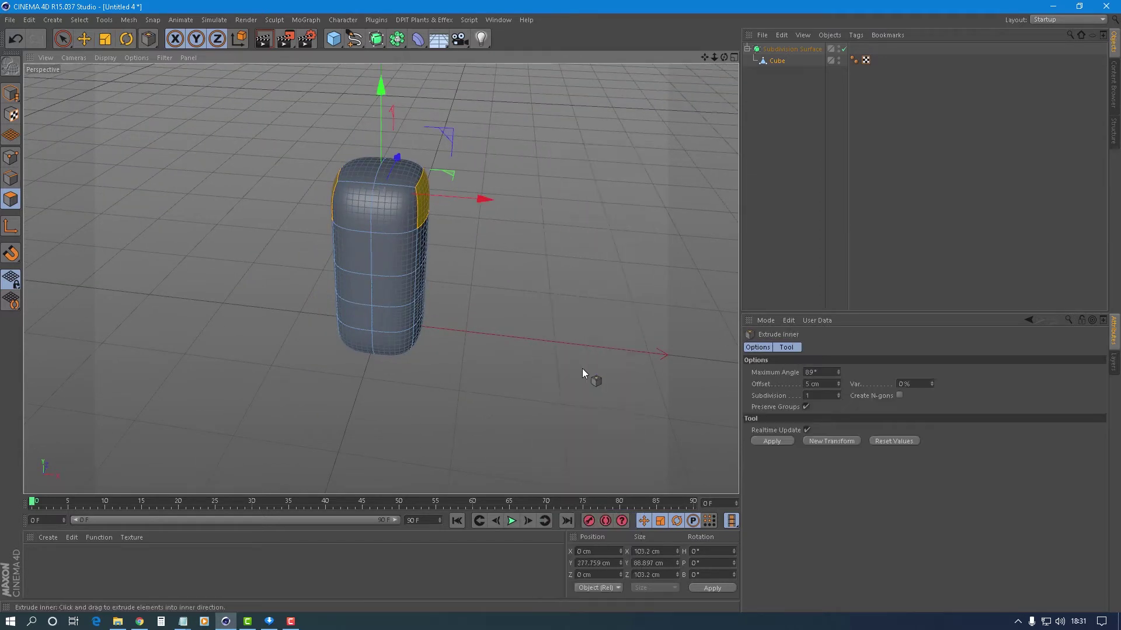
pyautogui.click(762, 444)
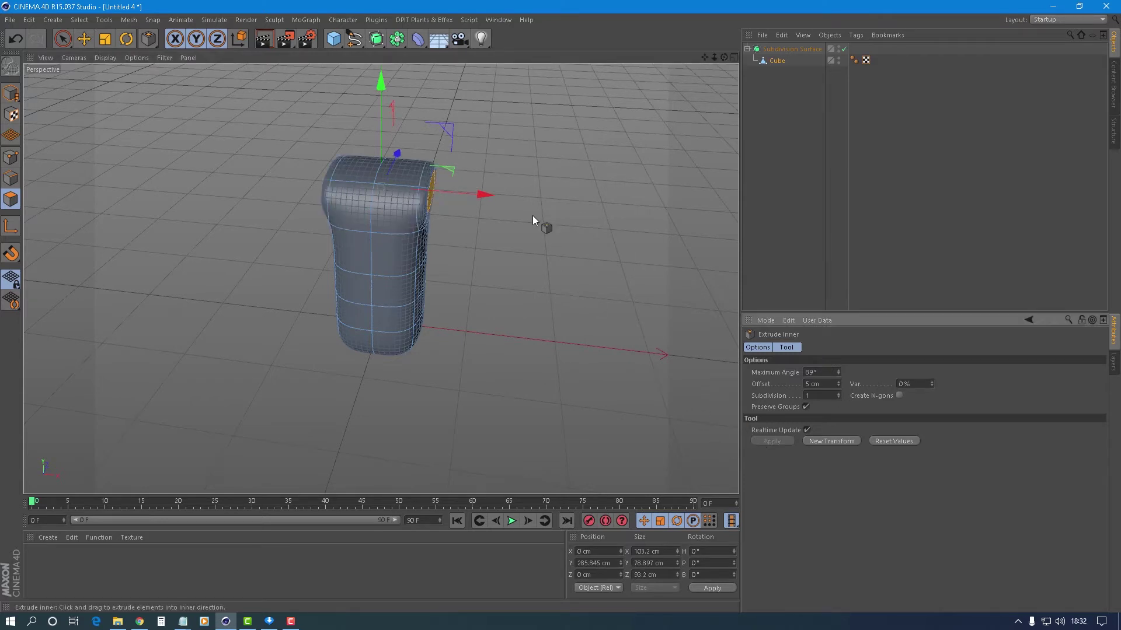
# Step: Shrink the inset faces to about 55%, then widen them along X to about 116%
pyautogui.moveTo(497, 196)
pyautogui.keyDown('alt'); pyautogui.mouseDown()
pyautogui.moveTo(243, 215)
pyautogui.moveTo(226, 165)
pyautogui.mouseUp(); pyautogui.keyUp('alt')
pyautogui.click(105, 39)
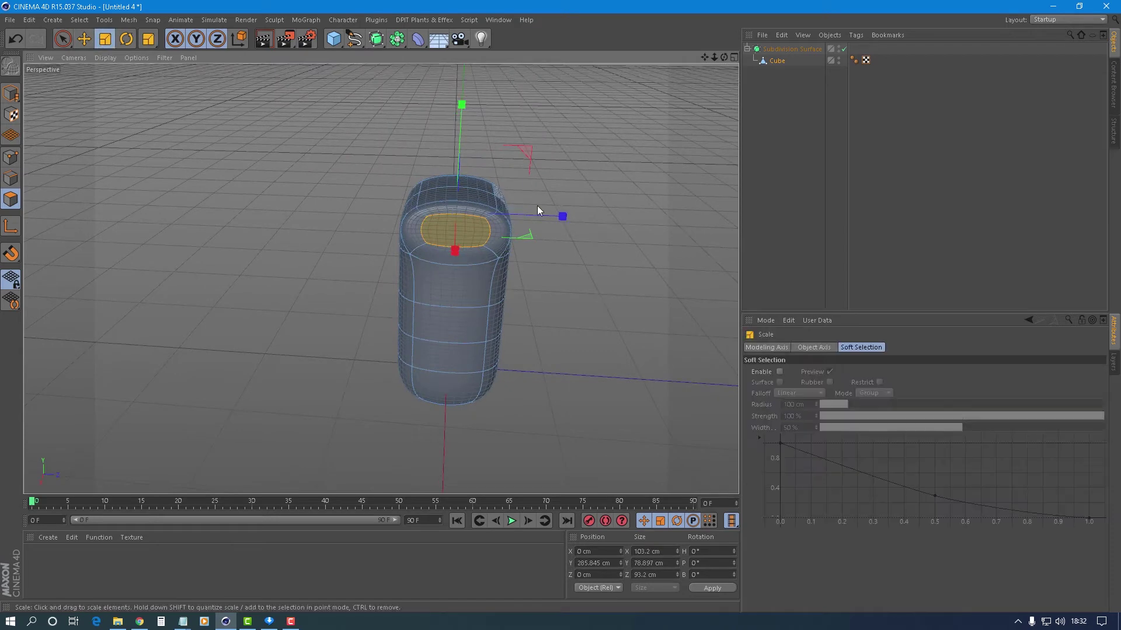
pyautogui.moveTo(565, 219); pyautogui.dragTo(514, 230)
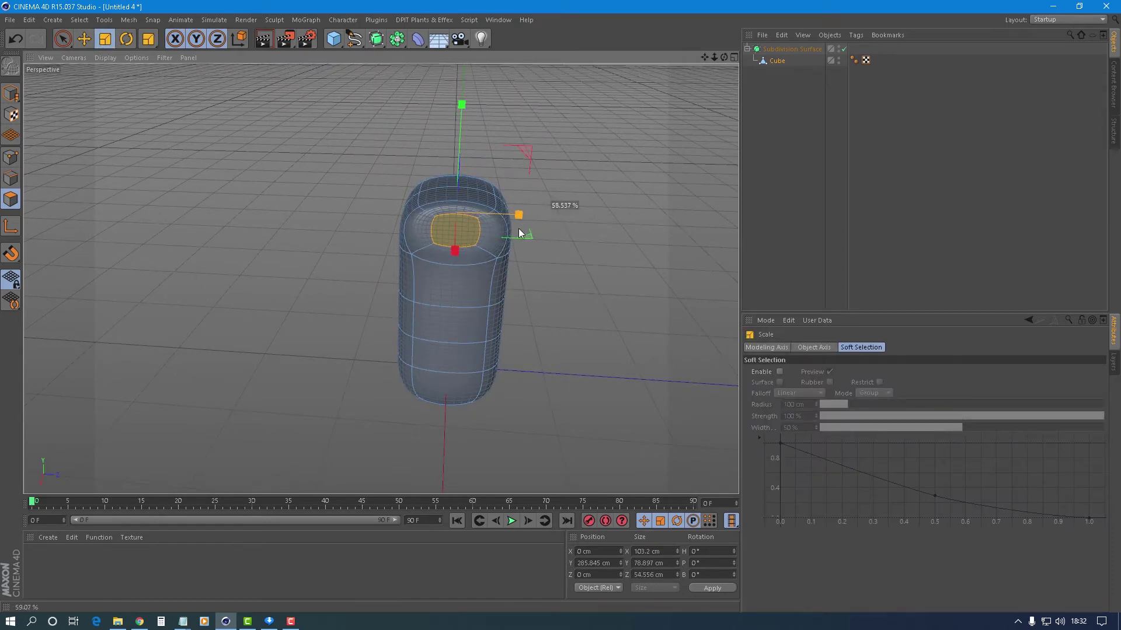
pyautogui.keyDown('alt'); pyautogui.moveTo(427, 260); pyautogui.dragTo(646, 202); pyautogui.keyUp('alt')
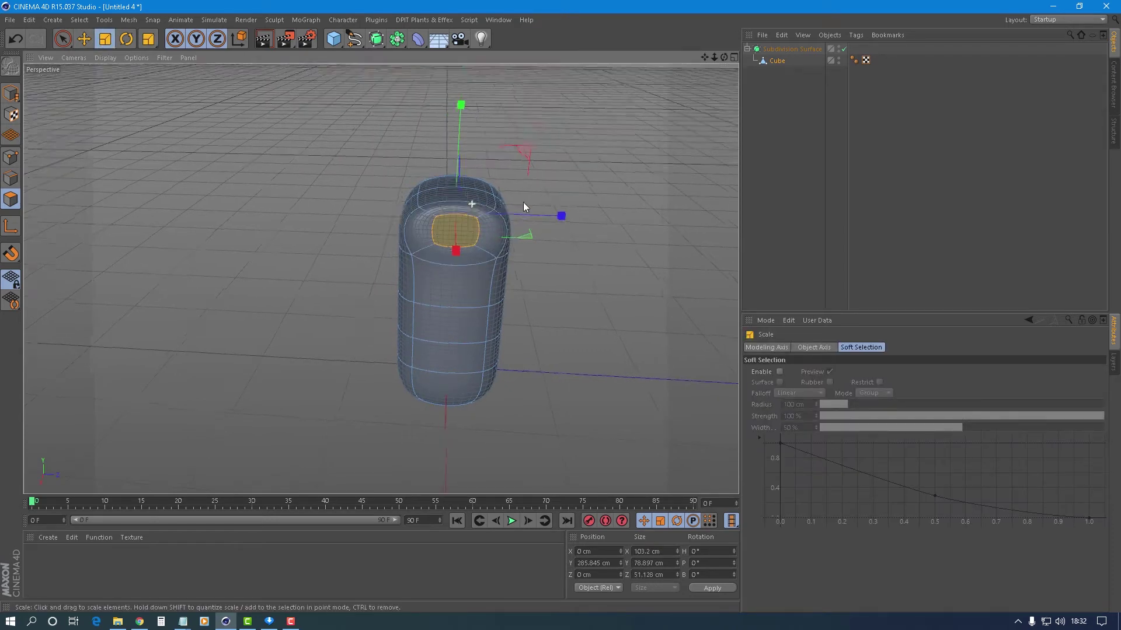
pyautogui.moveTo(519, 241); pyautogui.dragTo(542, 244)
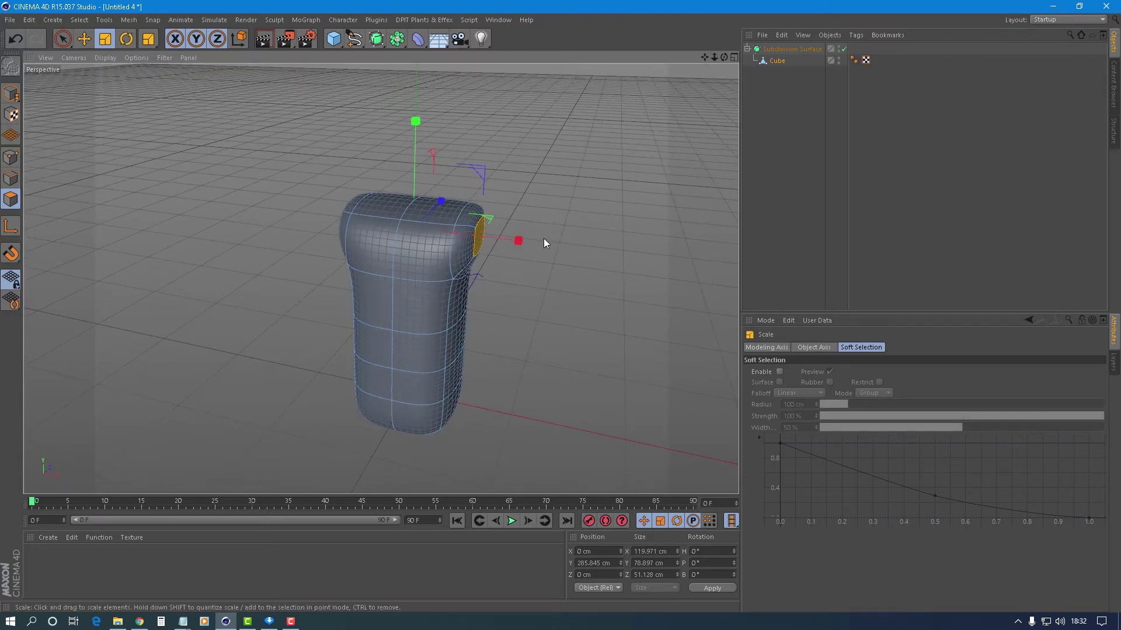
# Step: Extrude the side faces and scale the arm stubs outward to about 137%
pyautogui.rightClick(537, 97)
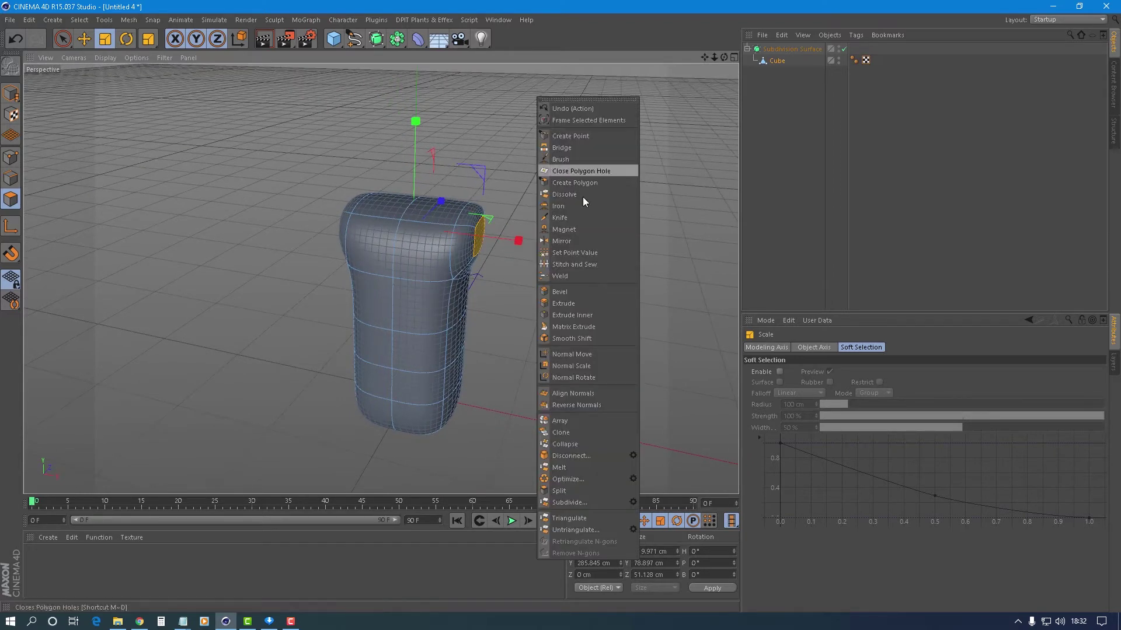
pyautogui.click(588, 304)
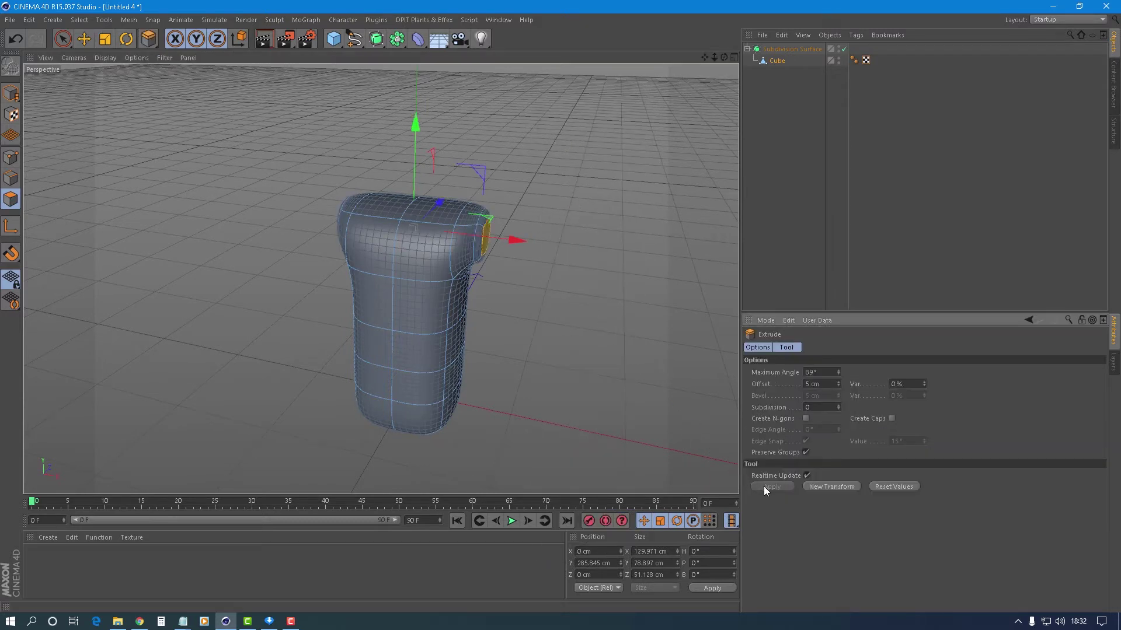
pyautogui.click(106, 39)
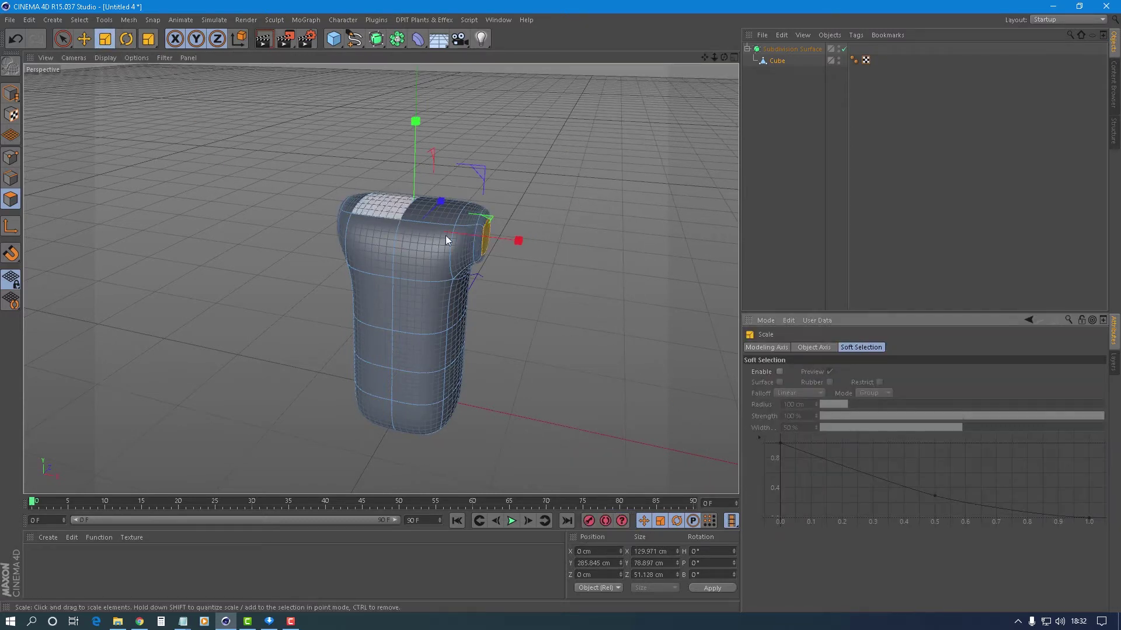
pyautogui.moveTo(522, 239); pyautogui.dragTo(558, 254)
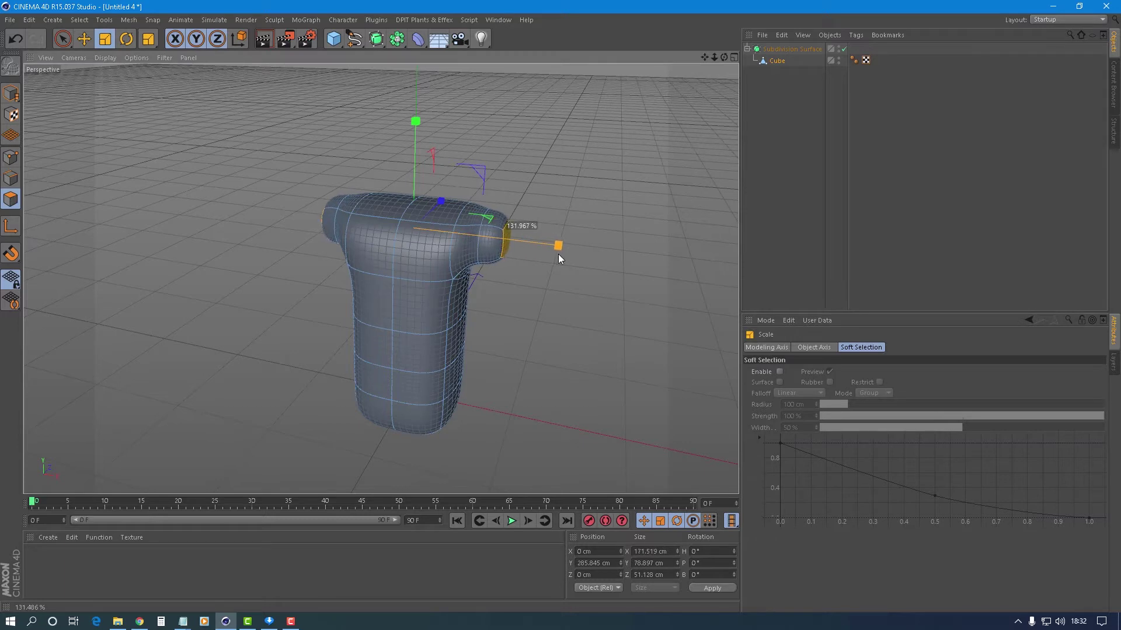
pyautogui.moveTo(559, 254); pyautogui.dragTo(564, 254)
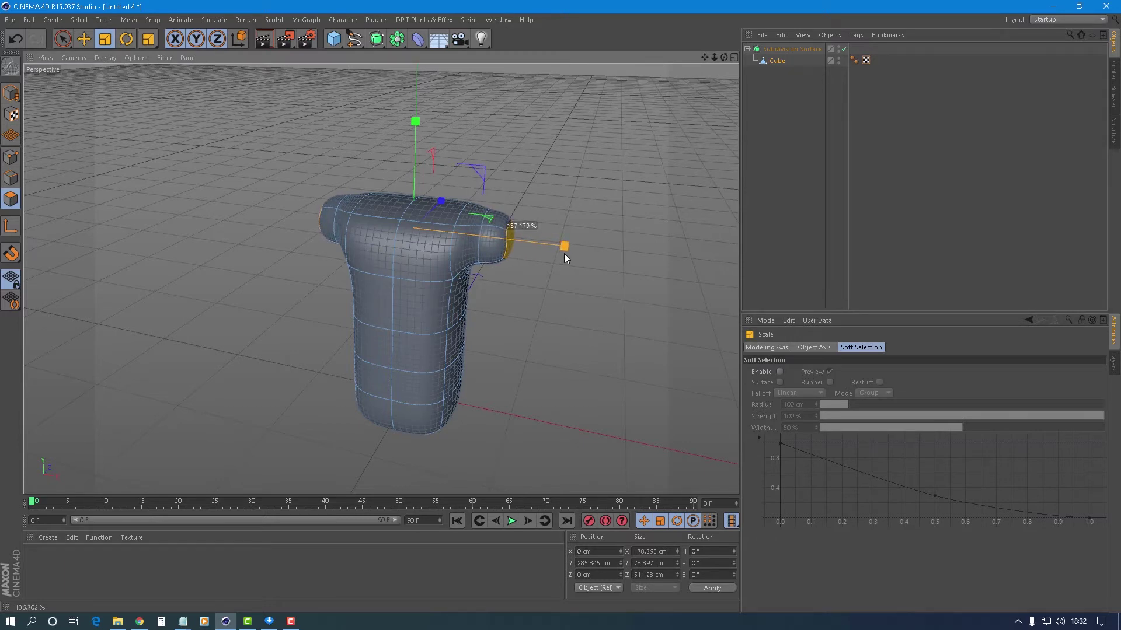
pyautogui.moveTo(564, 253); pyautogui.dragTo(577, 254)
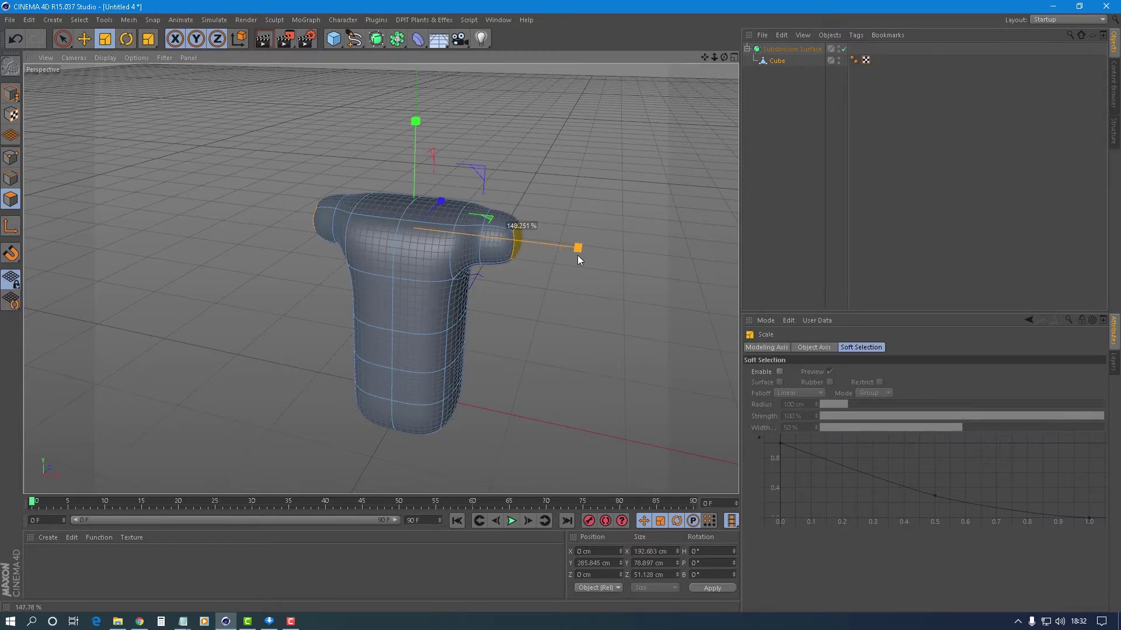
# Step: Extrude the arm ends another 5 cm and lengthen the arms to about 113%
pyautogui.rightClick(588, 175)
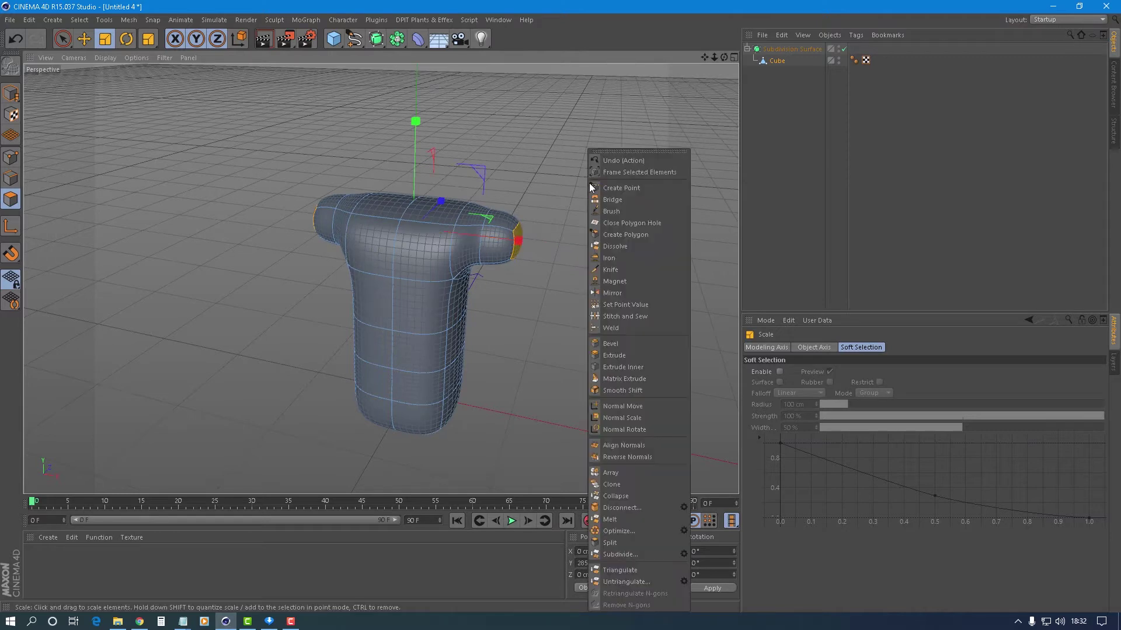
pyautogui.click(621, 354)
pyautogui.click(768, 486)
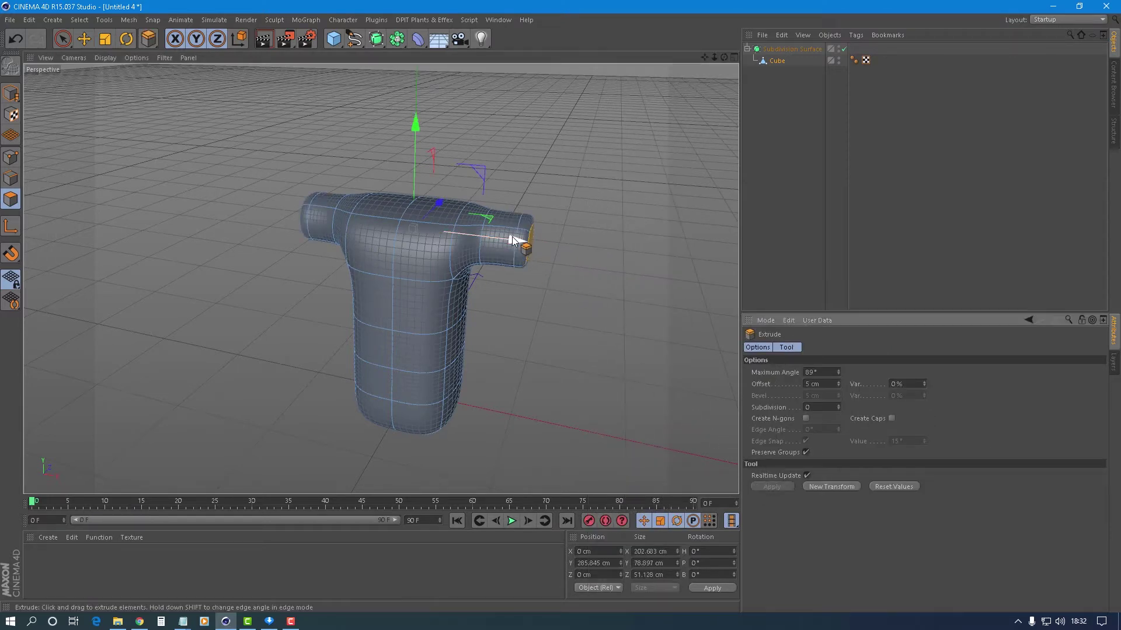
pyautogui.click(104, 39)
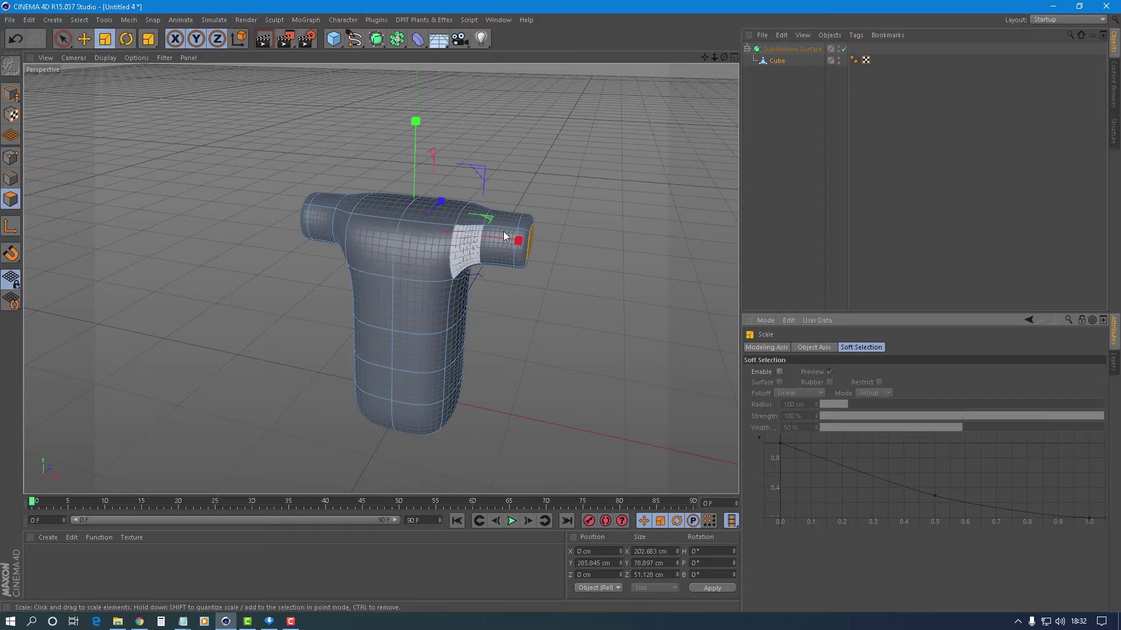
pyautogui.moveTo(520, 239)
pyautogui.mouseDown()
pyautogui.moveTo(552, 261)
pyautogui.moveTo(616, 266)
pyautogui.moveTo(586, 270)
pyautogui.mouseUp()
pyautogui.rightClick(558, 151)
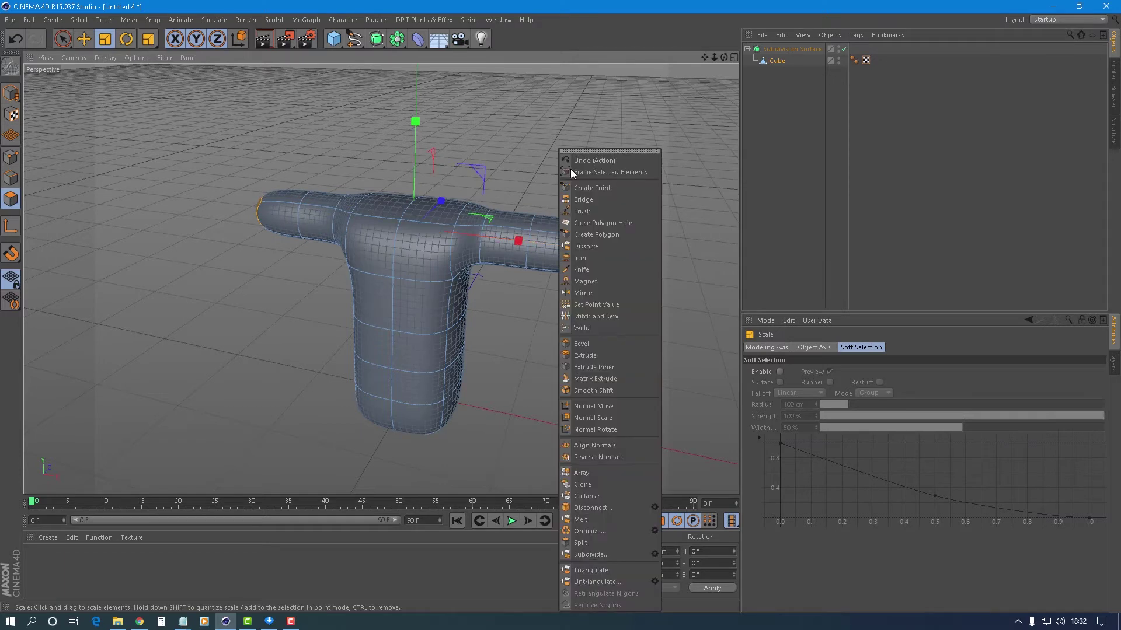
# Step: Extrude the arm ends 5 cm and scale them along X to about 124%
pyautogui.click(593, 357)
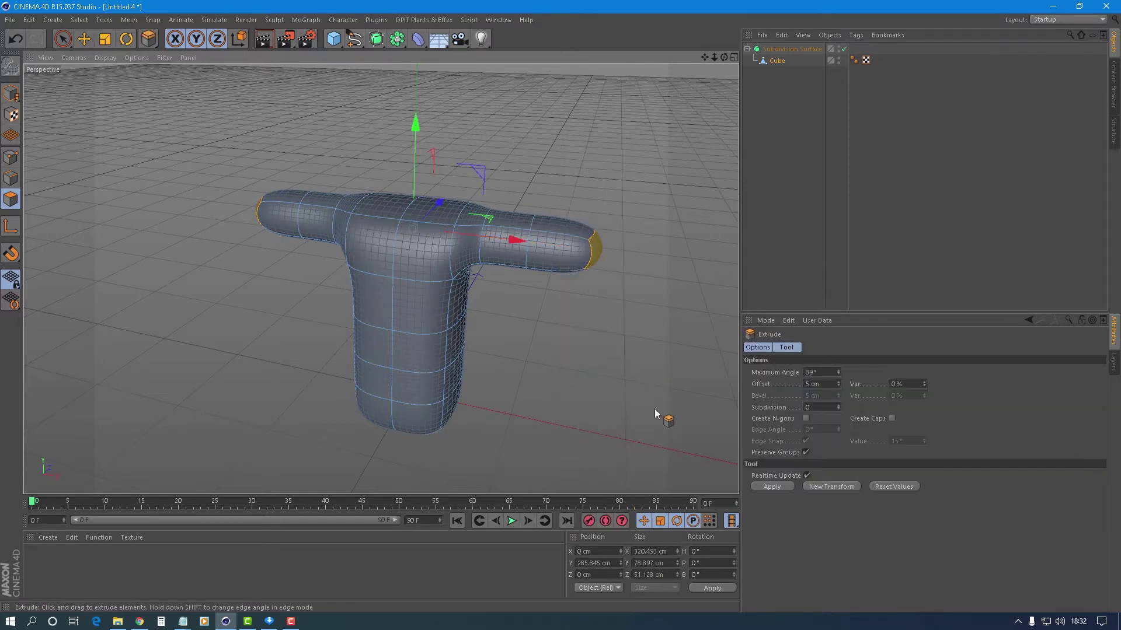
pyautogui.click(769, 486)
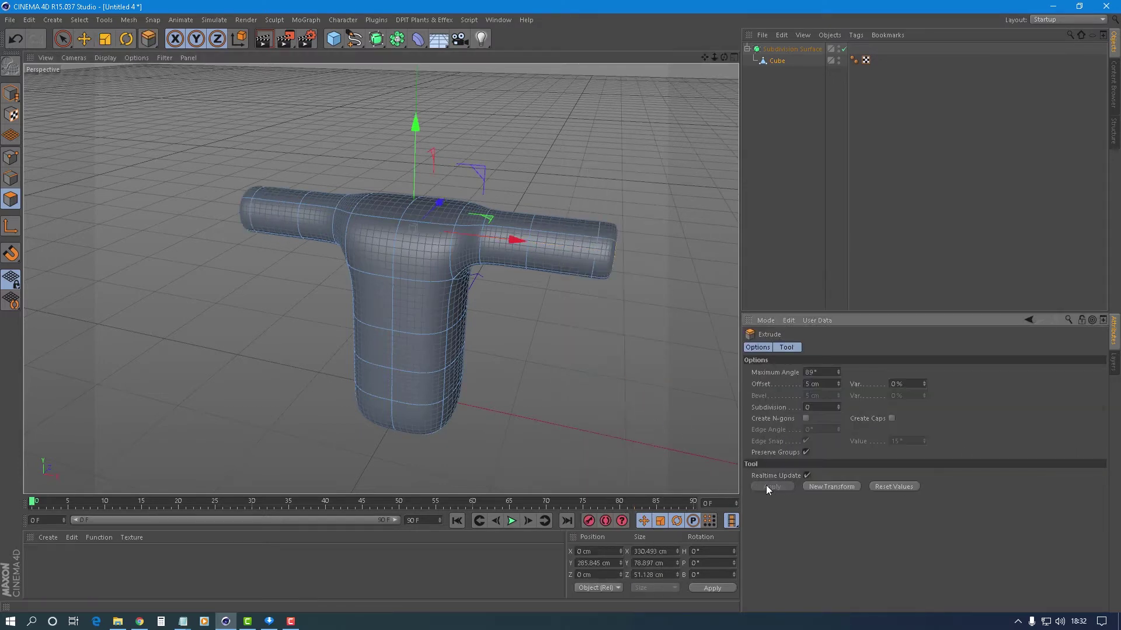
pyautogui.click(105, 39)
pyautogui.moveTo(522, 239)
pyautogui.mouseDown()
pyautogui.moveTo(561, 250)
pyautogui.moveTo(530, 260)
pyautogui.mouseUp()
# Step: Extrude the arm ends again and stretch them outward to about 122%
pyautogui.rightClick(555, 117)
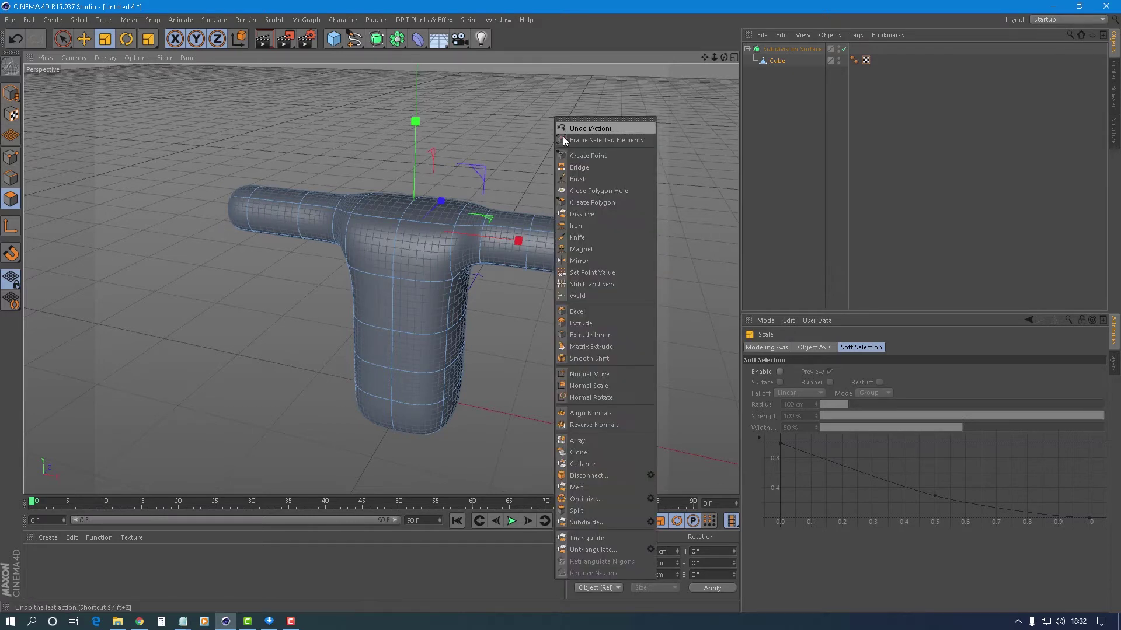
pyautogui.click(582, 323)
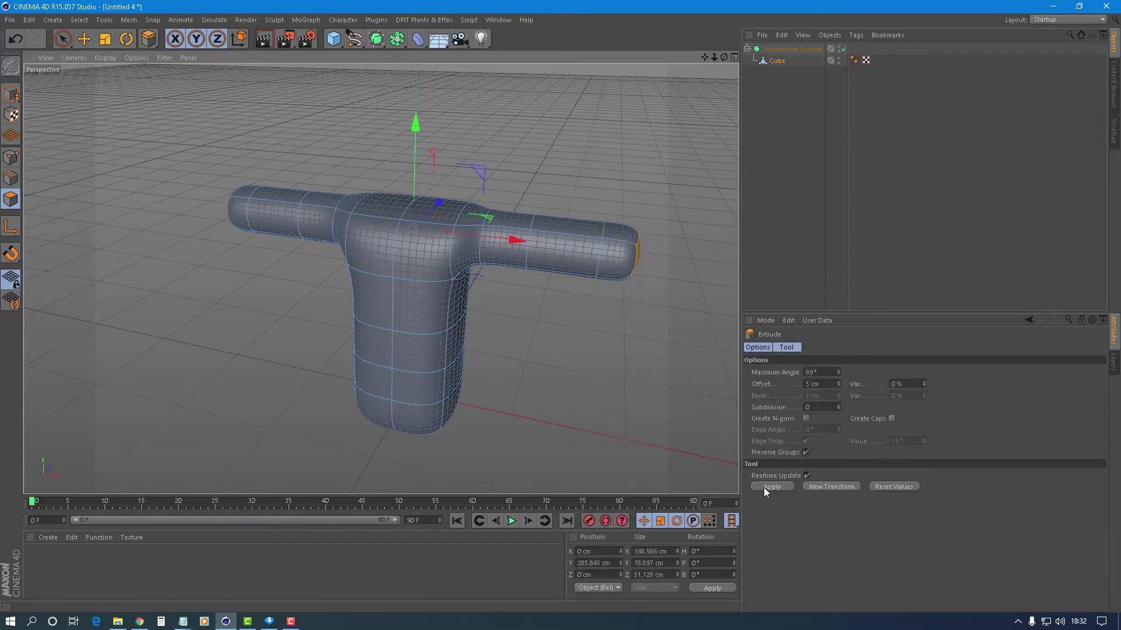
pyautogui.click(105, 40)
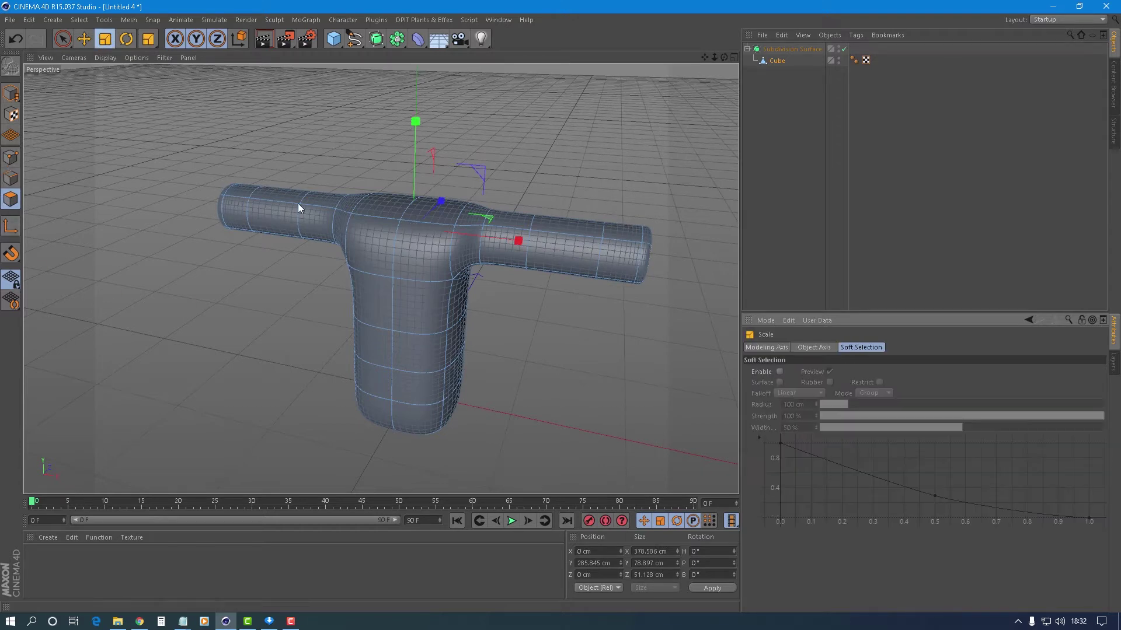
pyautogui.moveTo(520, 239); pyautogui.dragTo(546, 245)
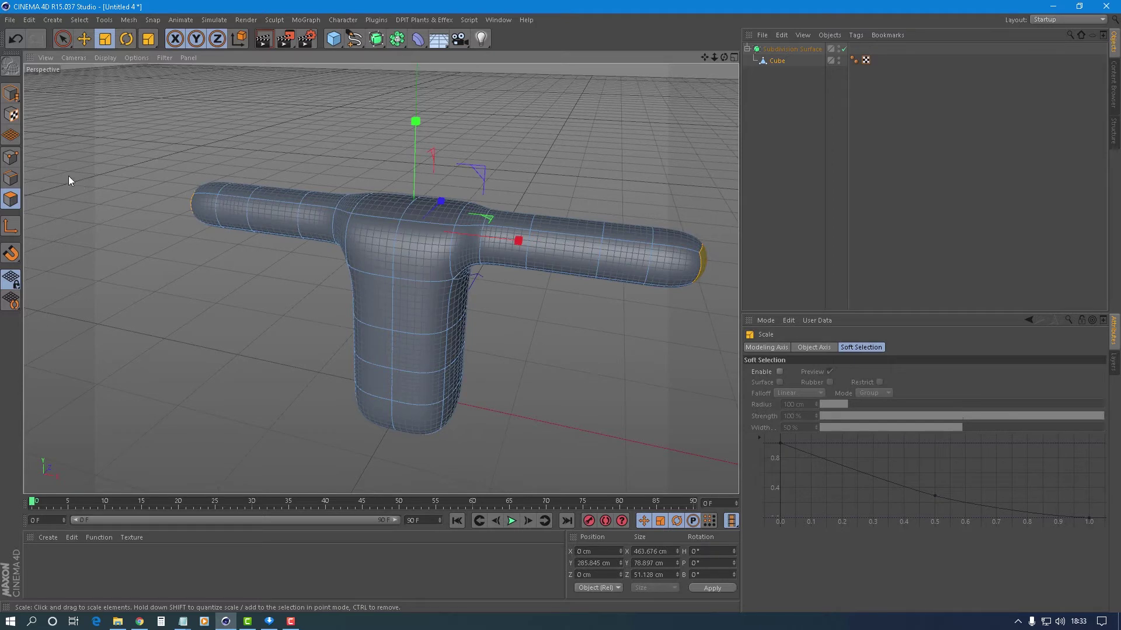
# Step: In Edge mode, loop-select an edge ring around the left arm
pyautogui.click(10, 176)
pyautogui.click(252, 200)
pyautogui.doubleClick(250, 213)
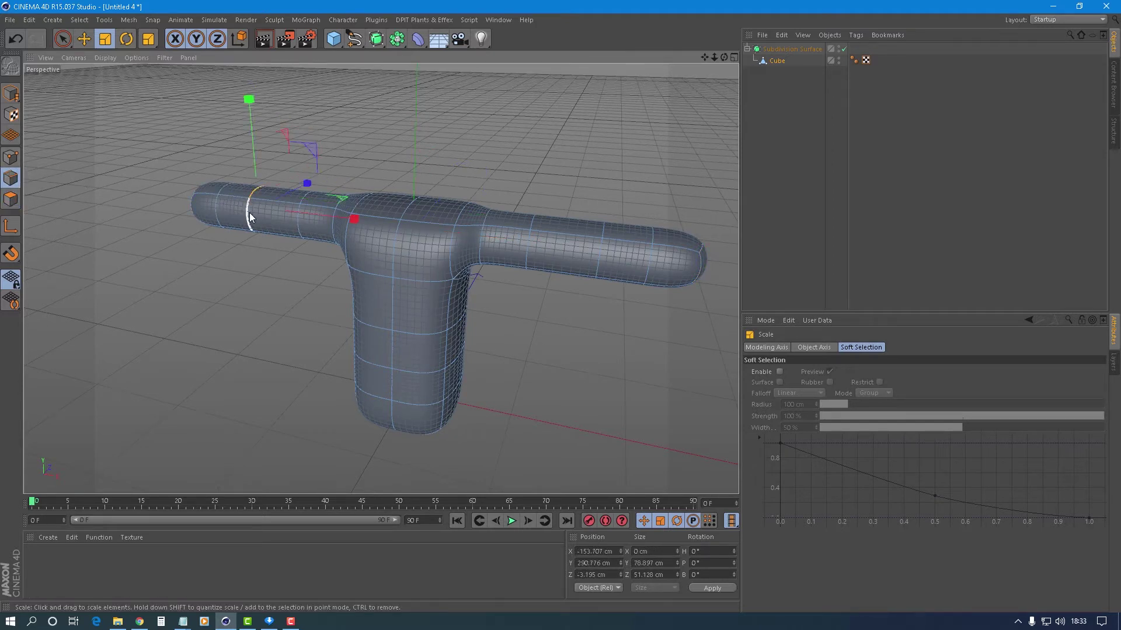
# Step: Add the matching edge loops on the right arm and around the arm
pyautogui.keyDown('shift'); pyautogui.doubleClick(601, 227); pyautogui.keyUp('shift')
pyautogui.moveTo(586, 251)
pyautogui.keyDown('alt'); pyautogui.mouseDown()
pyautogui.moveTo(514, 222)
pyautogui.moveTo(216, 226)
pyautogui.moveTo(107, 184)
pyautogui.moveTo(107, 135)
pyautogui.mouseUp(); pyautogui.keyUp('alt')
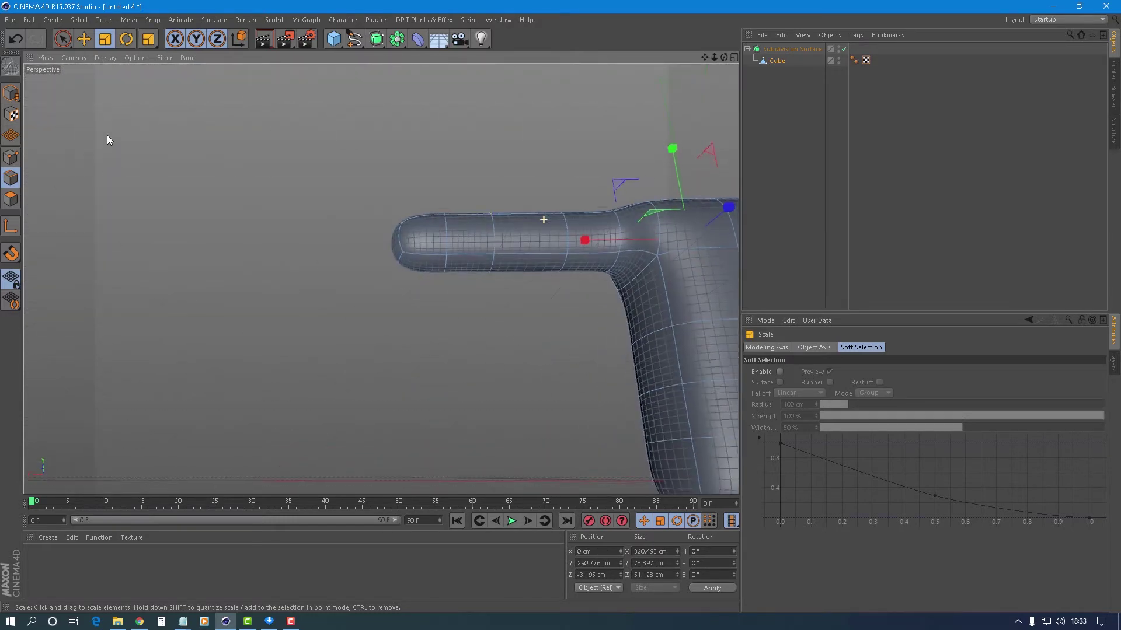
pyautogui.keyDown('shift'); pyautogui.doubleClick(493, 242); pyautogui.keyUp('shift')
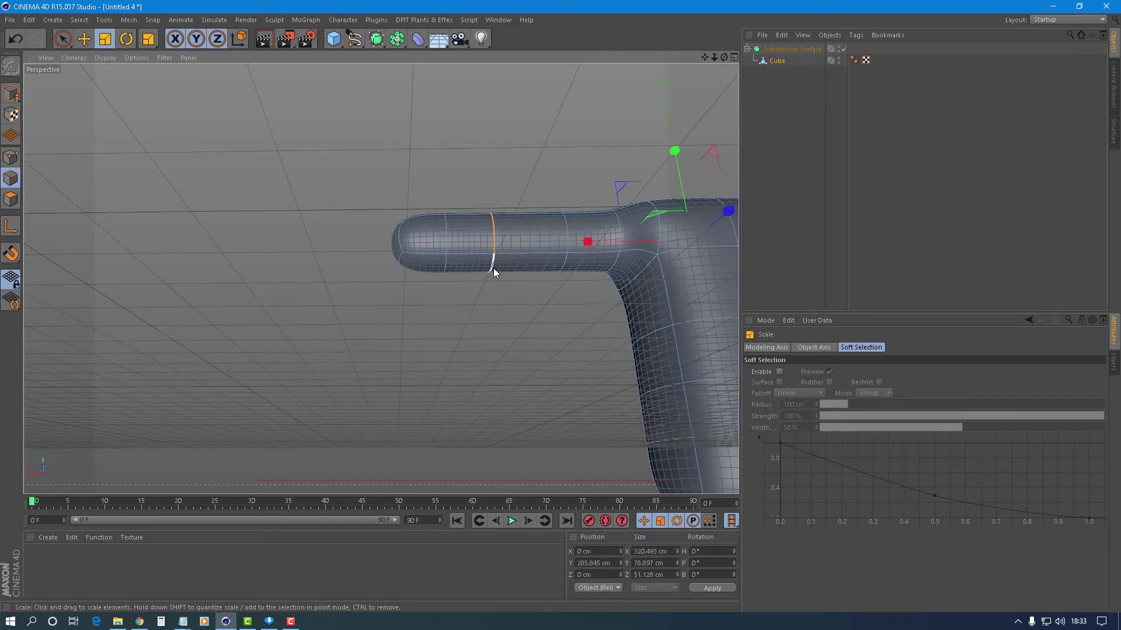
pyautogui.moveTo(507, 223)
pyautogui.keyDown('alt'); pyautogui.mouseDown()
pyautogui.moveTo(464, 225)
pyautogui.moveTo(516, 222)
pyautogui.moveTo(460, 252)
pyautogui.mouseUp(); pyautogui.keyUp('alt')
pyautogui.moveTo(286, 207)
pyautogui.keyDown('alt'); pyautogui.mouseDown()
pyautogui.moveTo(534, 248)
pyautogui.moveTo(559, 266)
pyautogui.moveTo(626, 222)
pyautogui.mouseUp(); pyautogui.keyUp('alt')
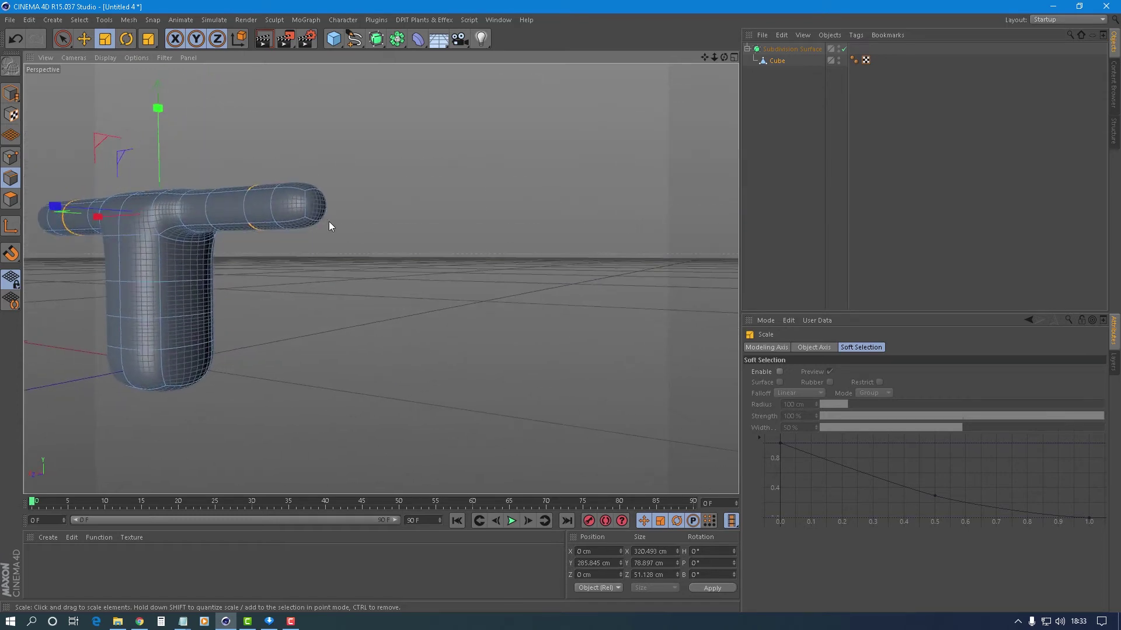
pyautogui.moveTo(312, 217)
pyautogui.keyDown('alt'); pyautogui.mouseDown()
pyautogui.moveTo(156, 204)
pyautogui.moveTo(36, 164)
pyautogui.moveTo(269, 200)
pyautogui.mouseUp(); pyautogui.keyUp('alt')
pyautogui.scroll(1, 614, 144)
pyautogui.scroll(2, 614, 143)
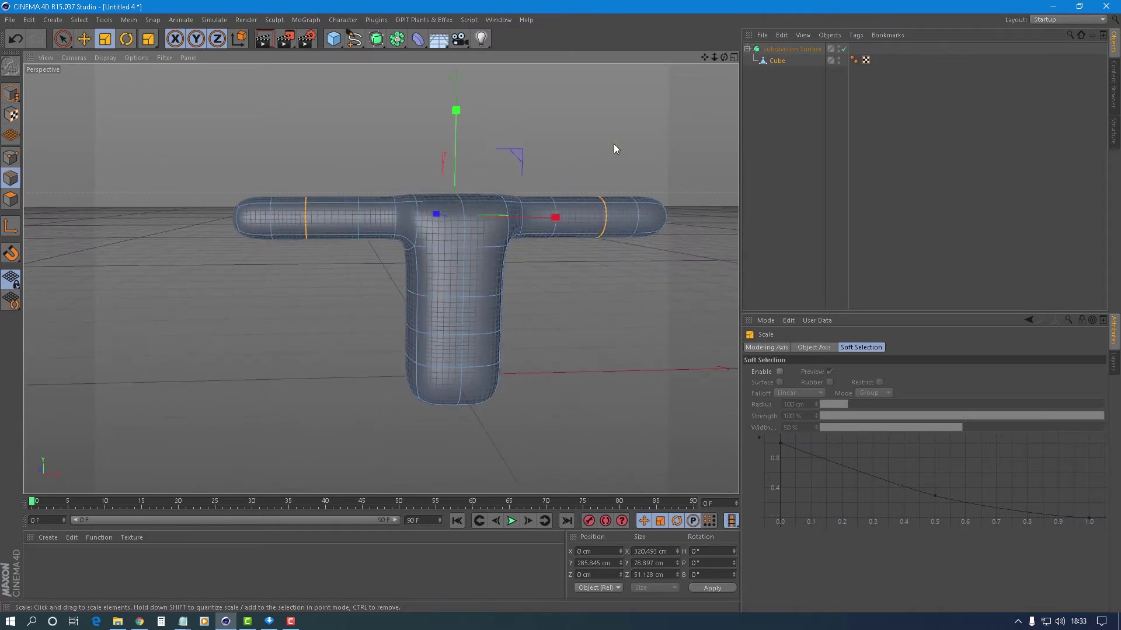
pyautogui.scroll(1, 614, 144)
# Step: Pull the arm edge loops toward the torso to about 86%, then select the left arm's end cap
pyautogui.moveTo(537, 222); pyautogui.dragTo(520, 230)
pyautogui.moveTo(520, 232); pyautogui.dragTo(520, 231)
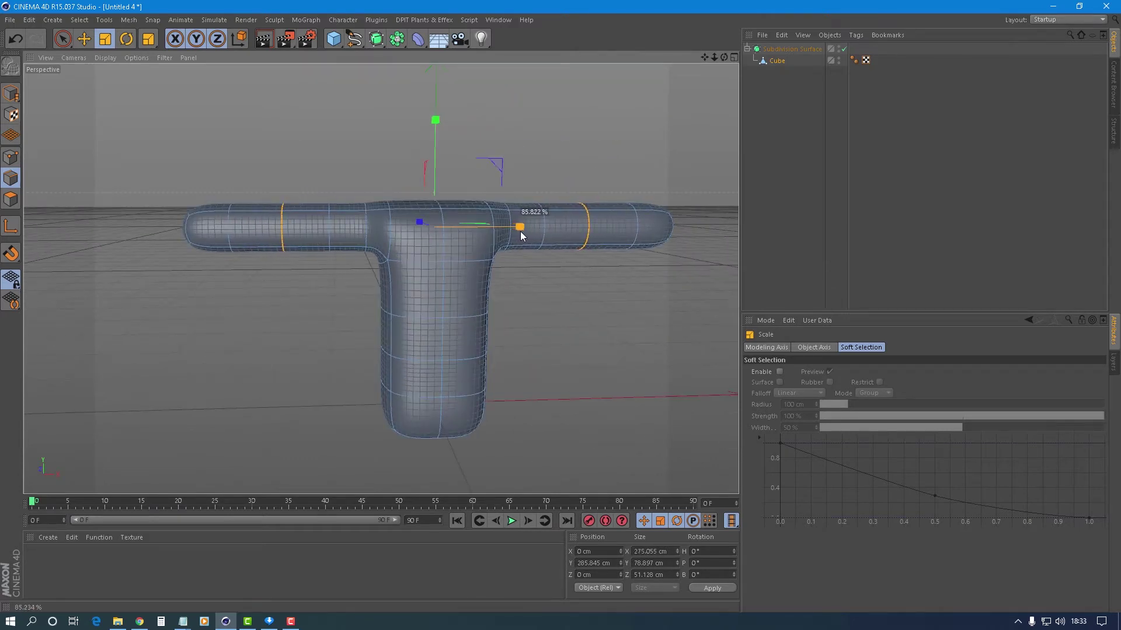
pyautogui.moveTo(520, 231); pyautogui.dragTo(520, 231)
pyautogui.click(63, 39)
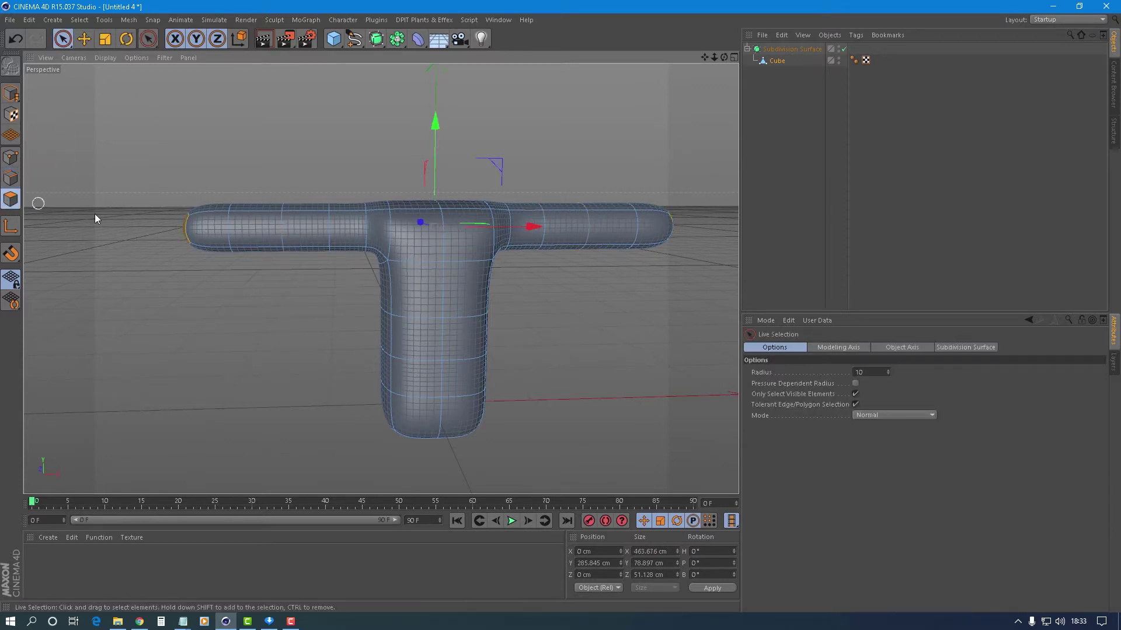
pyautogui.click(211, 229)
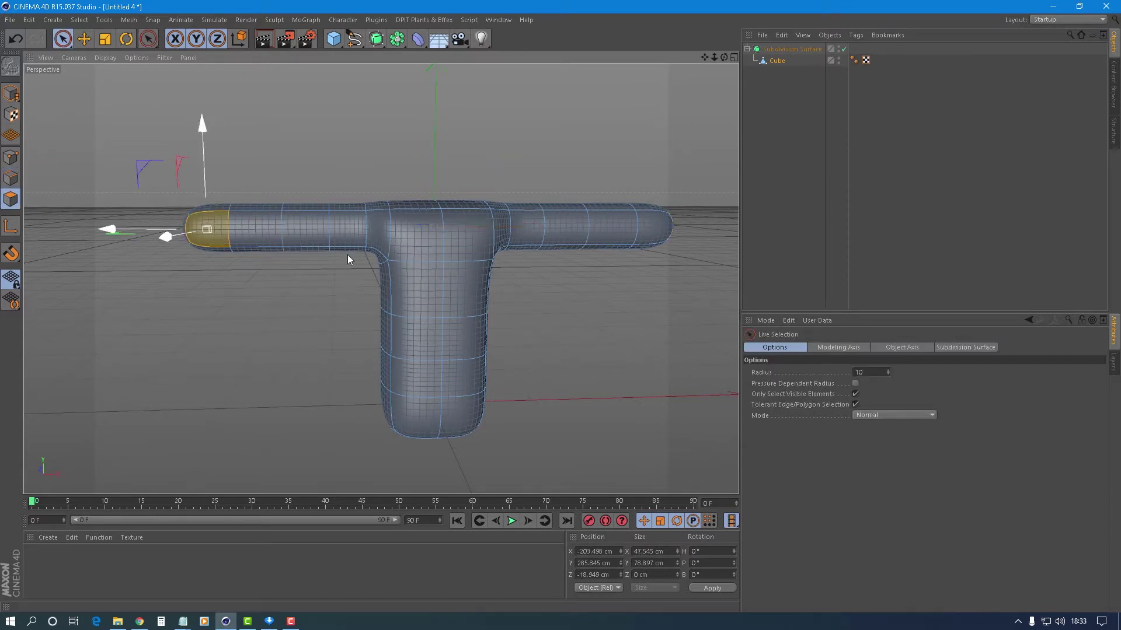
# Step: Select both arm end caps and inner-extrude them
pyautogui.keyDown('shift'); pyautogui.click(659, 229); pyautogui.keyUp('shift')
pyautogui.rightClick(608, 313)
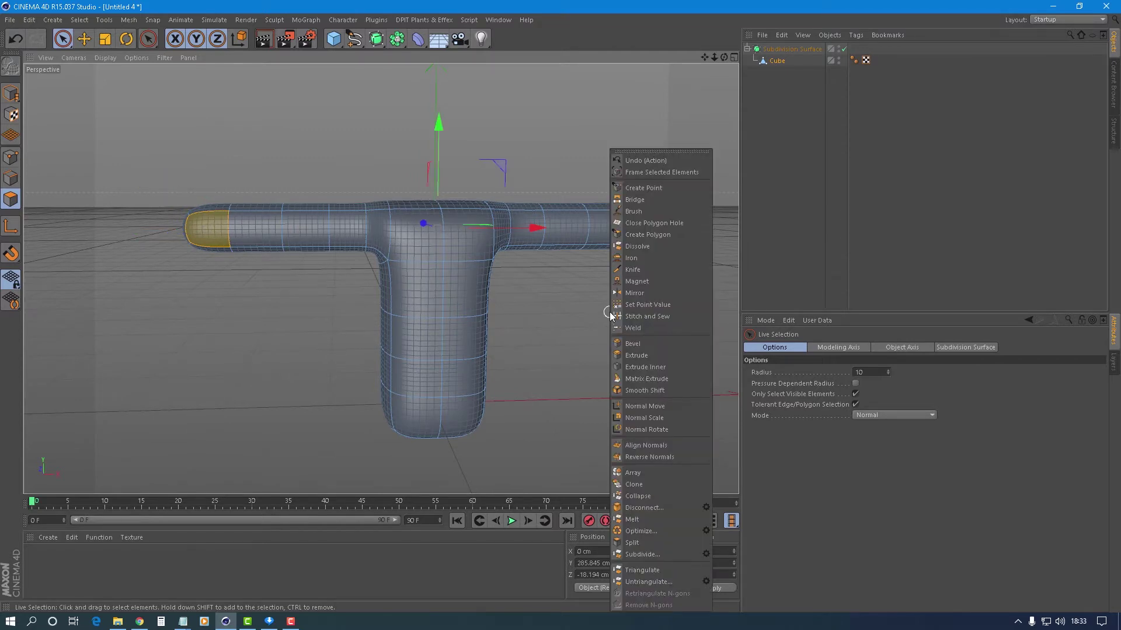
pyautogui.click(653, 369)
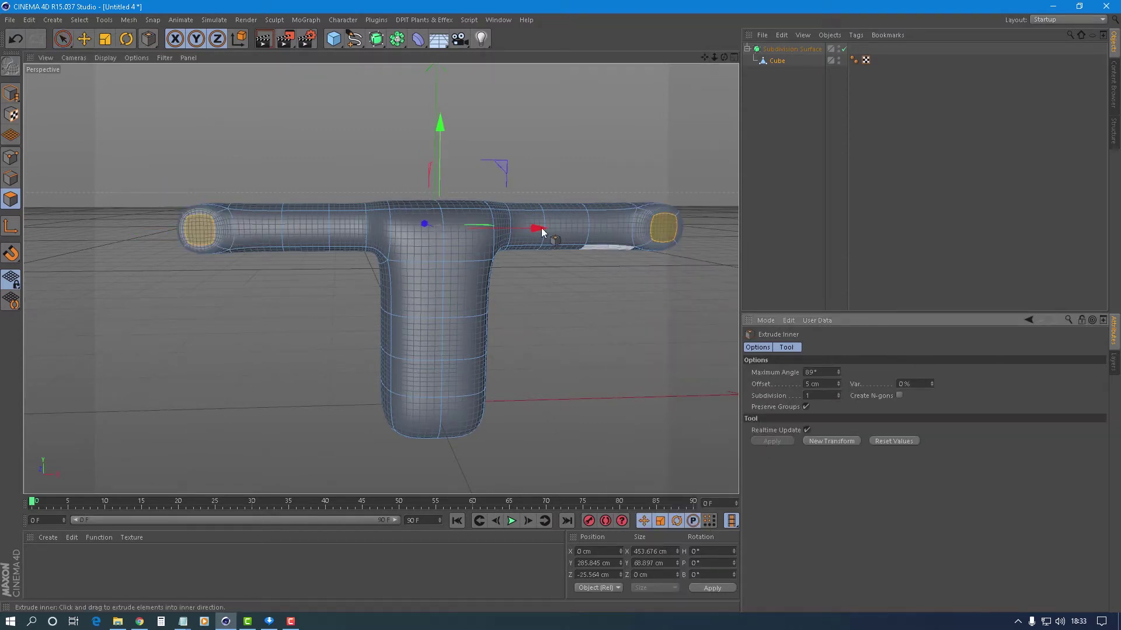
pyautogui.scroll(2, 535, 159)
pyautogui.scroll(-1, 534, 159)
pyautogui.scroll(-1, 318, 367)
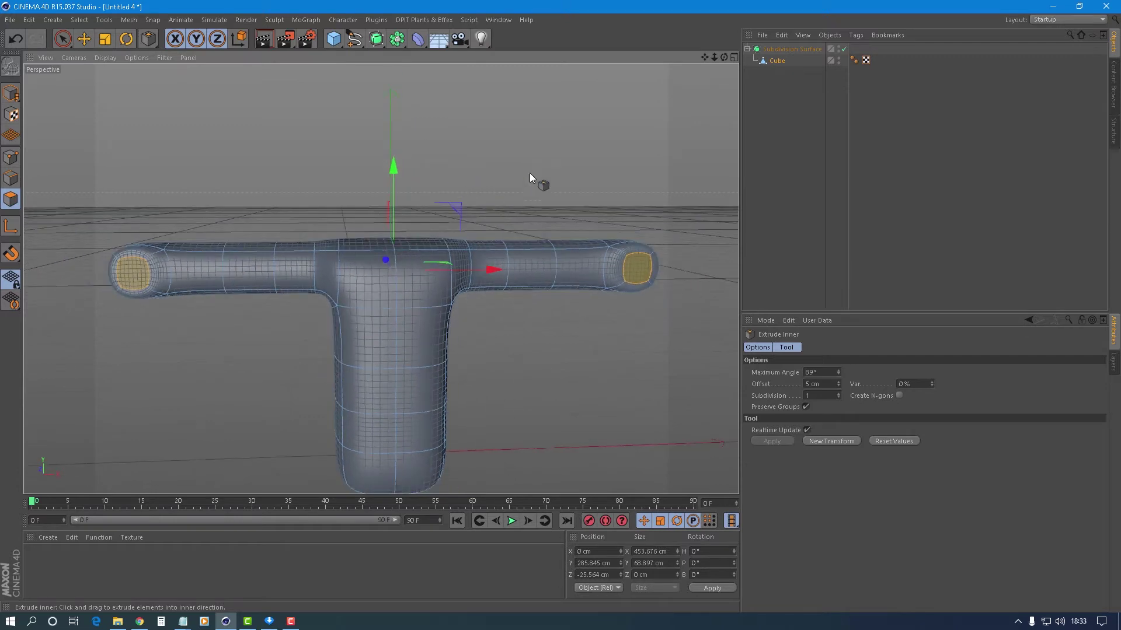
pyautogui.scroll(-1, 529, 241)
pyautogui.moveTo(529, 241)
pyautogui.keyDown('alt'); pyautogui.mouseDown()
pyautogui.moveTo(486, 272)
pyautogui.moveTo(412, 261)
pyautogui.mouseUp(); pyautogui.keyUp('alt')
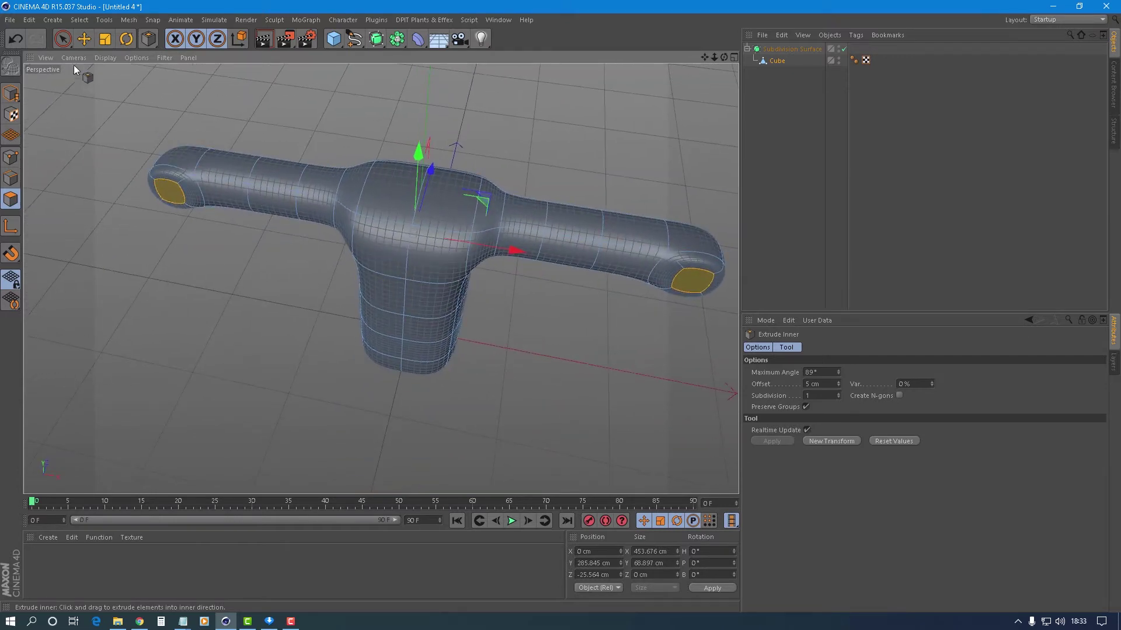
# Step: Extrude the end caps 5 cm, push them further out, and shrink them slightly
pyautogui.rightClick(242, 96)
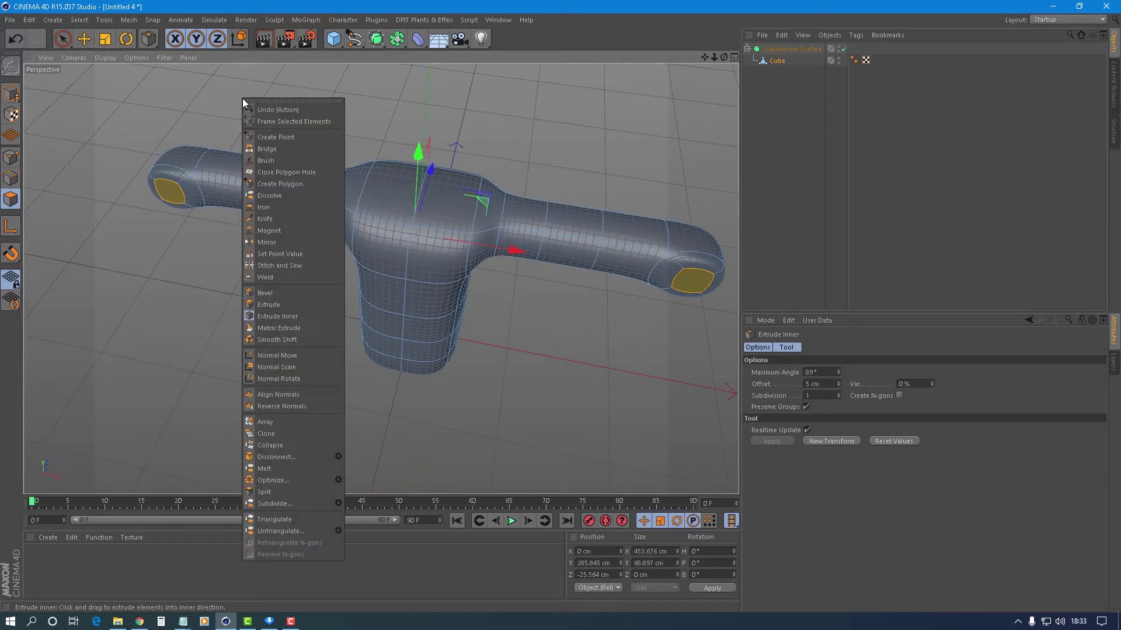
pyautogui.click(299, 302)
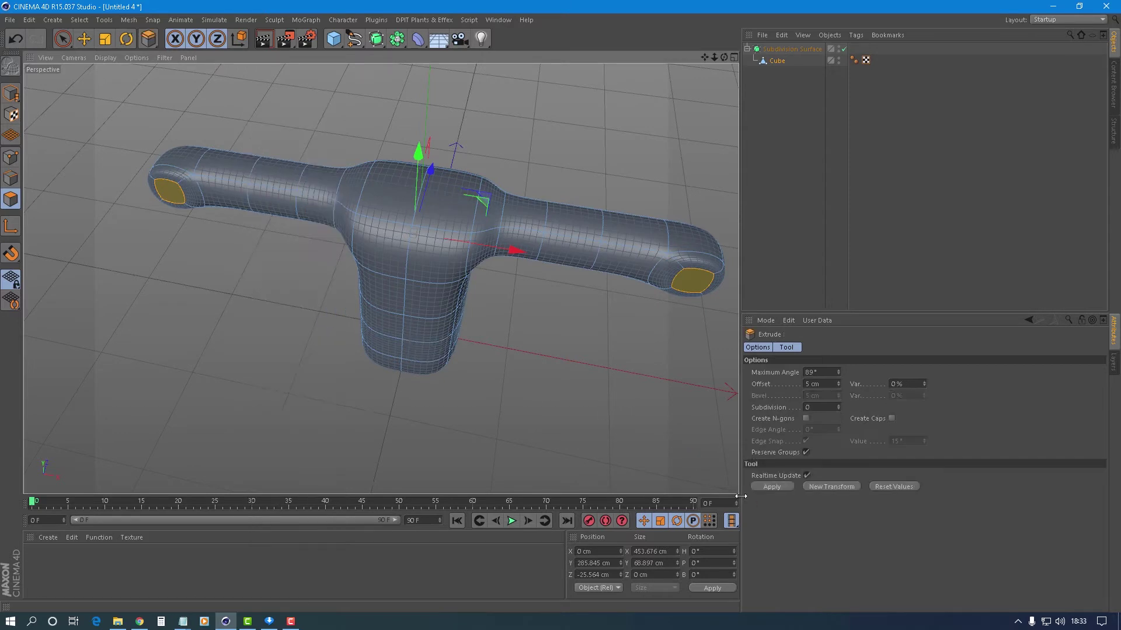
pyautogui.click(777, 486)
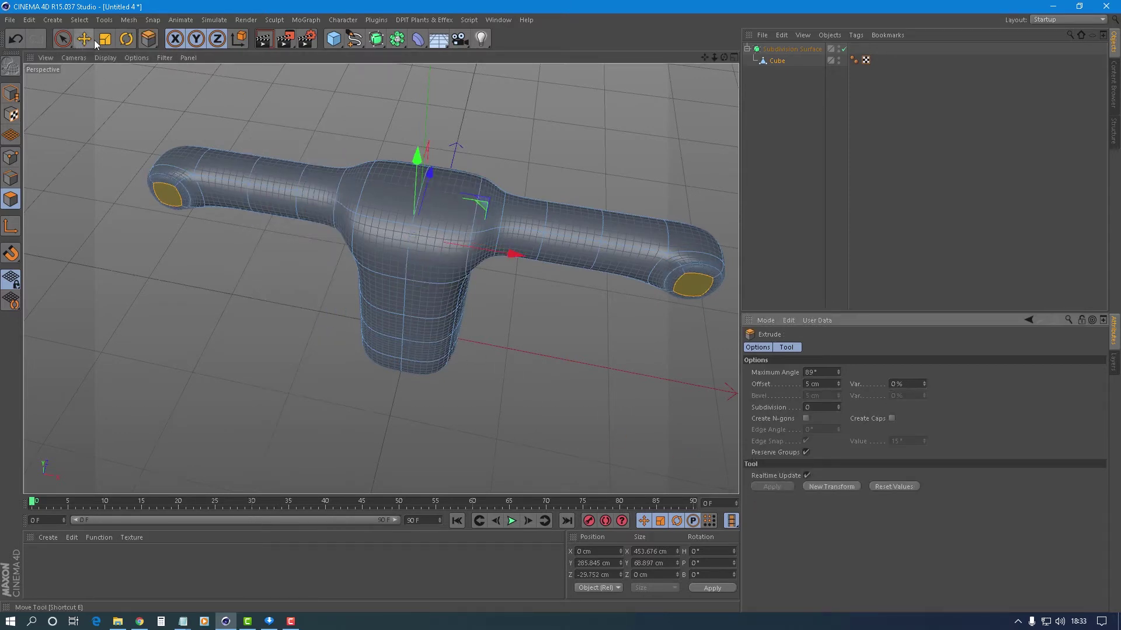
pyautogui.moveTo(430, 175); pyautogui.dragTo(412, 204)
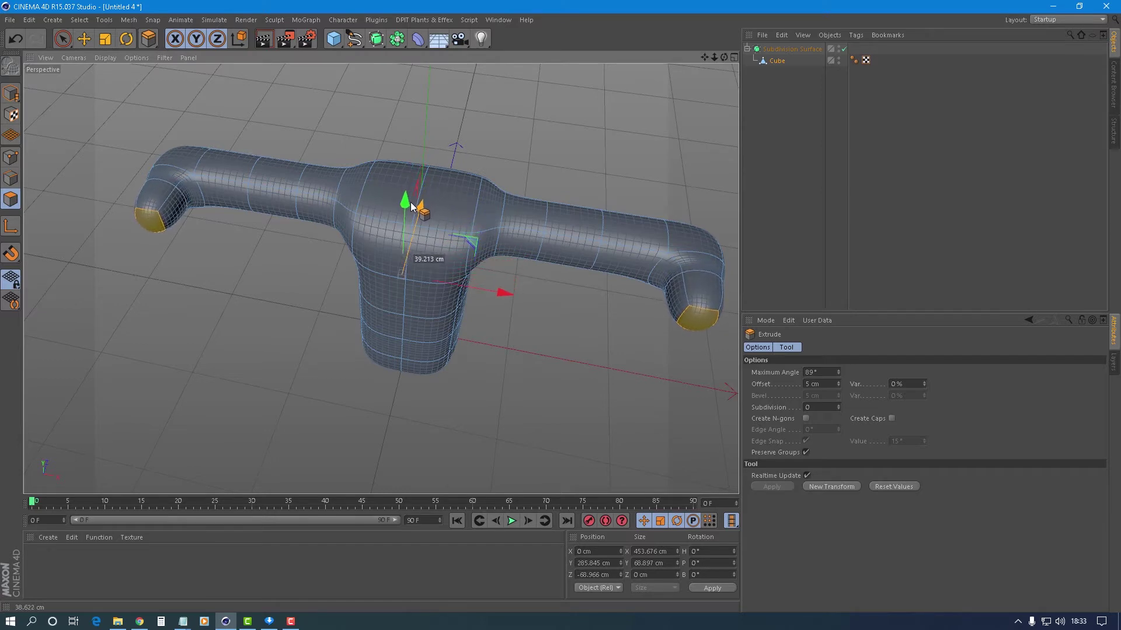
pyautogui.click(99, 39)
pyautogui.moveTo(641, 147); pyautogui.dragTo(658, 146)
# Step: Undo the cap scaling and lower the arm end caps slightly
pyautogui.click(14, 41)
pyautogui.click(82, 39)
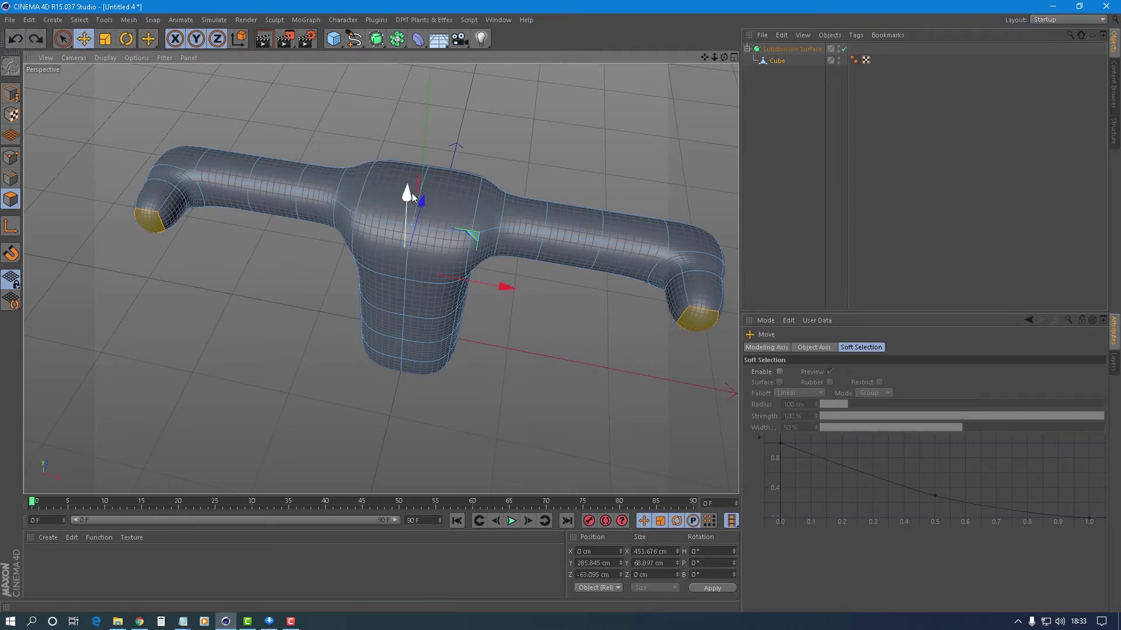
pyautogui.moveTo(409, 193); pyautogui.dragTo(408, 210)
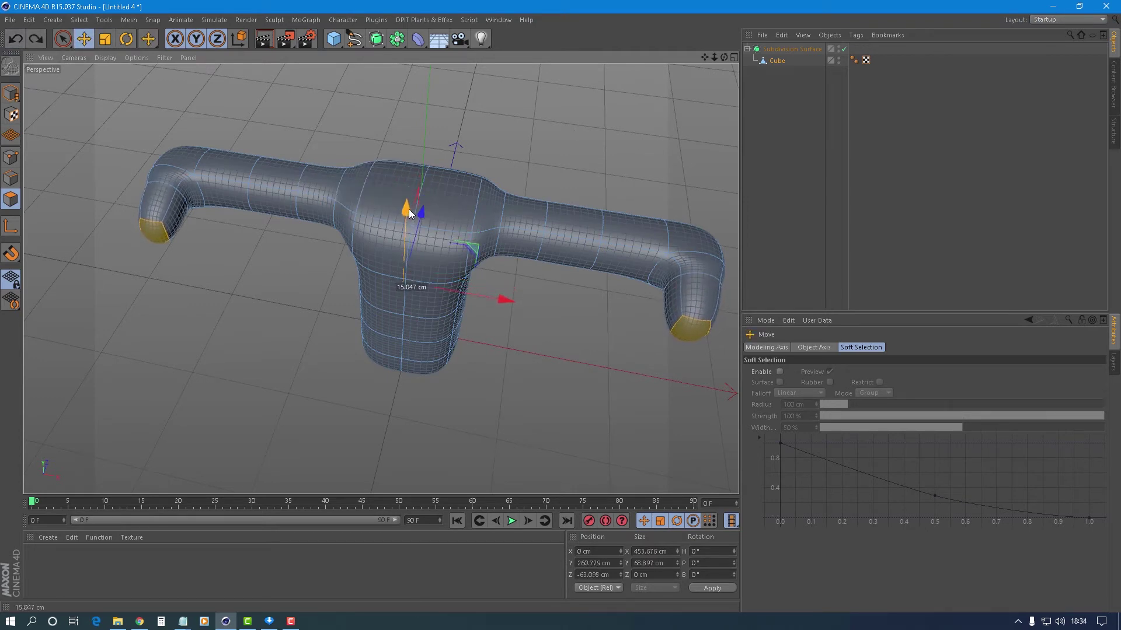
pyautogui.moveTo(262, 212)
pyautogui.keyDown('alt'); pyautogui.mouseDown()
pyautogui.moveTo(484, 188)
pyautogui.moveTo(510, 167)
pyautogui.mouseUp(); pyautogui.keyUp('alt')
# Step: Select polygon patches on both arms and extrude them outward into bumps
pyautogui.click(327, 204)
pyautogui.moveTo(327, 204)
pyautogui.keyDown('alt'); pyautogui.mouseDown()
pyautogui.moveTo(224, 195)
pyautogui.moveTo(132, 243)
pyautogui.moveTo(248, 219)
pyautogui.mouseUp(); pyautogui.keyUp('alt')
pyautogui.click(133, 243)
pyautogui.click(149, 285)
pyautogui.moveTo(366, 167)
pyautogui.keyDown('alt'); pyautogui.mouseDown()
pyautogui.moveTo(151, 184)
pyautogui.moveTo(219, 170)
pyautogui.moveTo(556, 172)
pyautogui.moveTo(421, 158)
pyautogui.moveTo(584, 199)
pyautogui.mouseUp(); pyautogui.keyUp('alt')
pyautogui.scroll(-3, 218, 169)
pyautogui.click(607, 205)
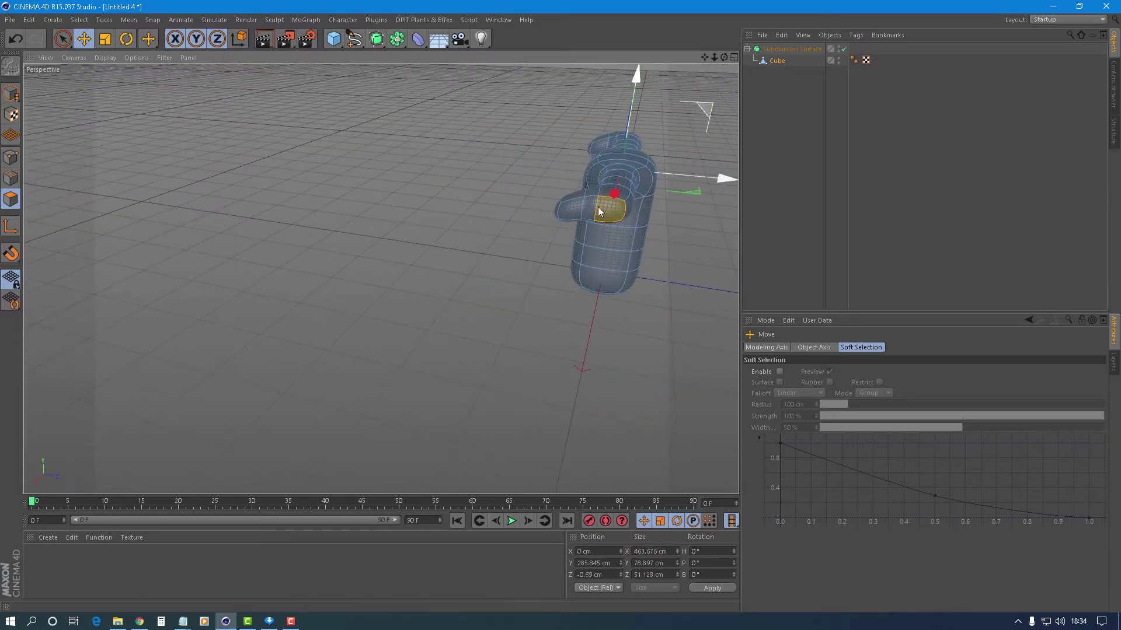
pyautogui.rightClick(460, 164)
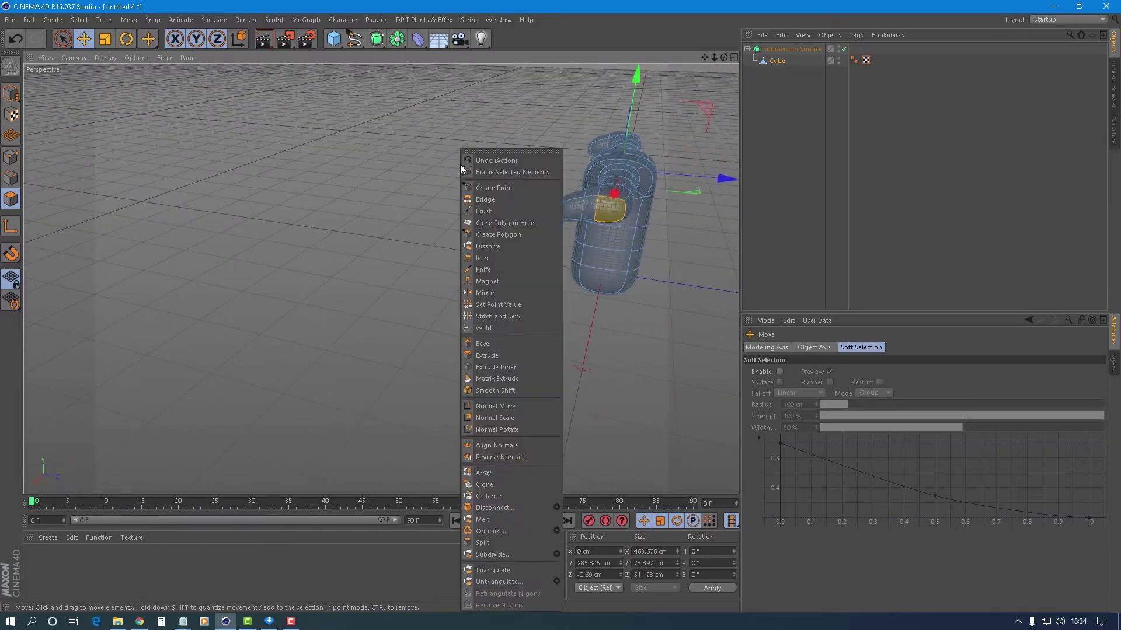
pyautogui.click(487, 355)
pyautogui.click(771, 487)
# Step: Stretch the arms lengthwise to about 129%
pyautogui.moveTo(625, 426)
pyautogui.keyDown('alt'); pyautogui.mouseDown()
pyautogui.moveTo(713, 317)
pyautogui.moveTo(507, 236)
pyautogui.mouseUp(); pyautogui.keyUp('alt')
pyautogui.scroll(2, 485, 234)
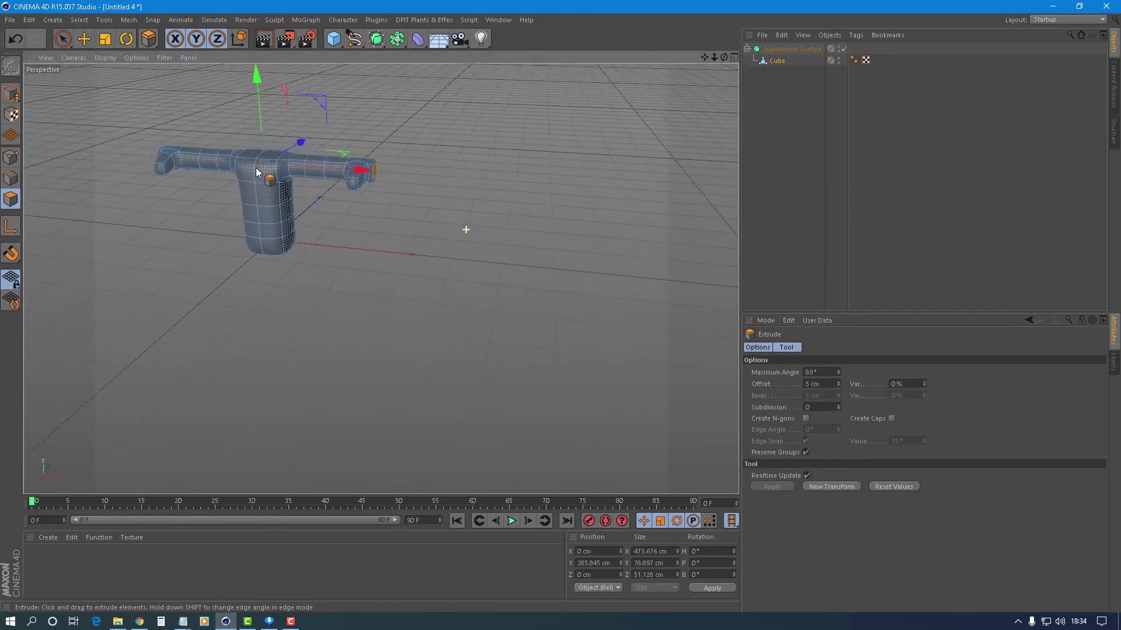
pyautogui.scroll(2, 233, 107)
pyautogui.scroll(3, 232, 106)
pyautogui.scroll(3, 233, 106)
pyautogui.click(105, 39)
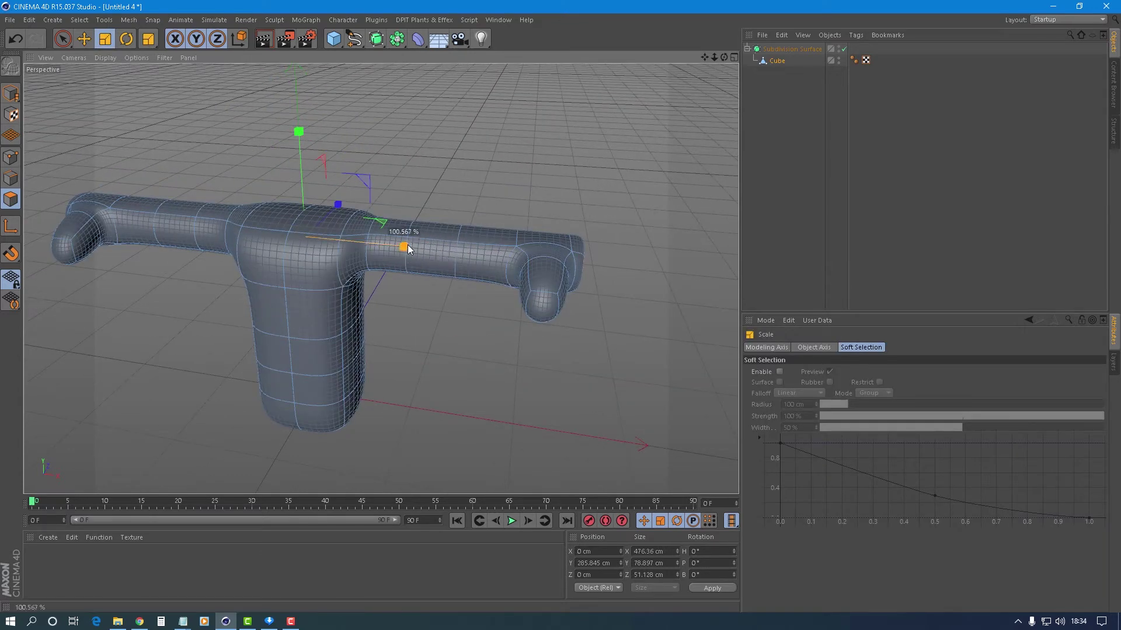
pyautogui.moveTo(407, 248); pyautogui.dragTo(428, 251)
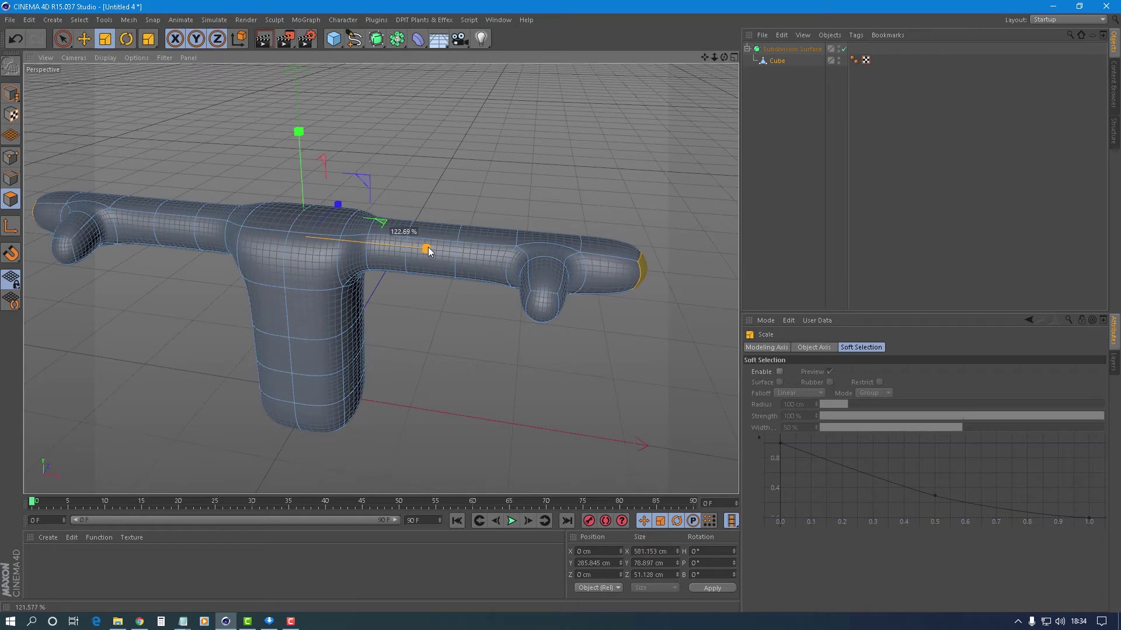
pyautogui.moveTo(429, 251); pyautogui.dragTo(433, 247)
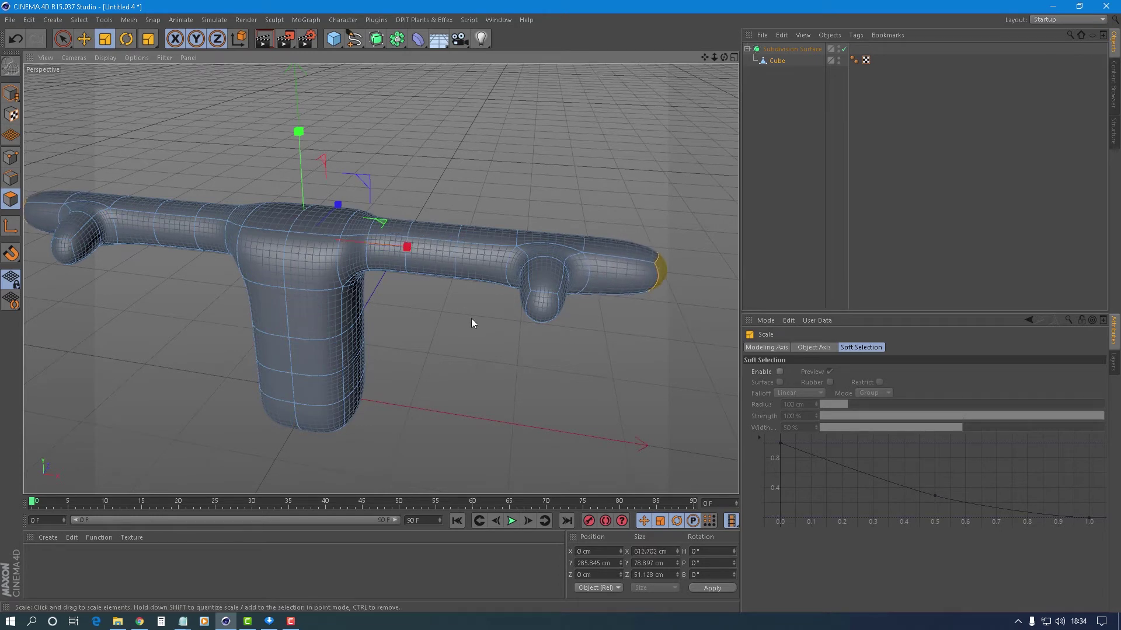
# Step: Select both bumps' bottom polygons and shrink them into small tips
pyautogui.click(548, 317)
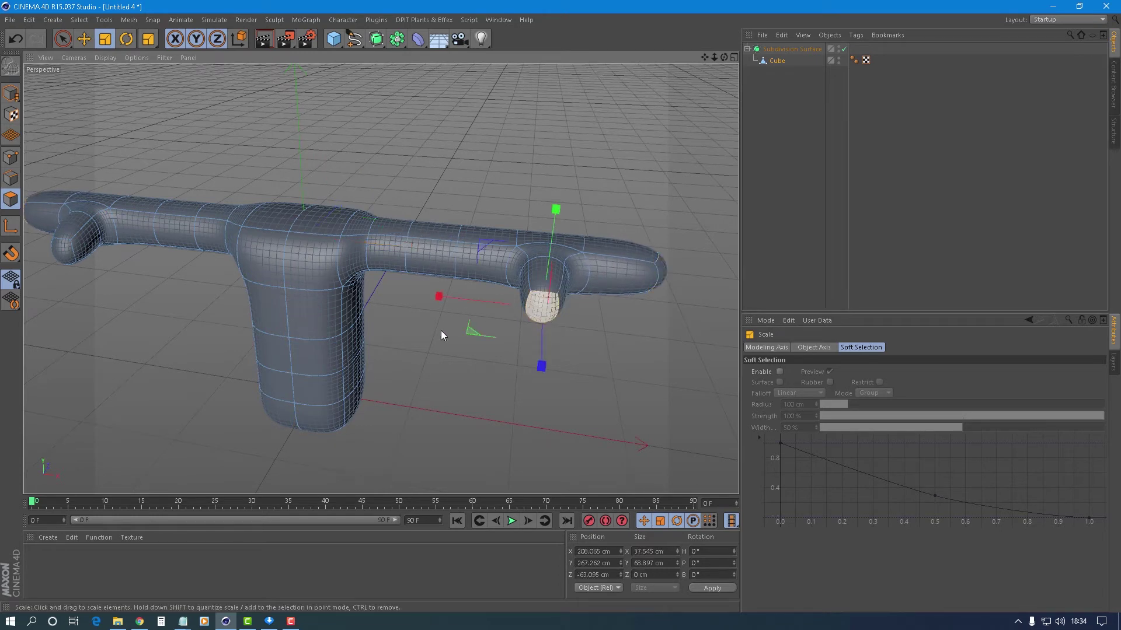
pyautogui.keyDown('shift'); pyautogui.click(65, 257); pyautogui.keyUp('shift')
pyautogui.moveTo(271, 175); pyautogui.dragTo(274, 226)
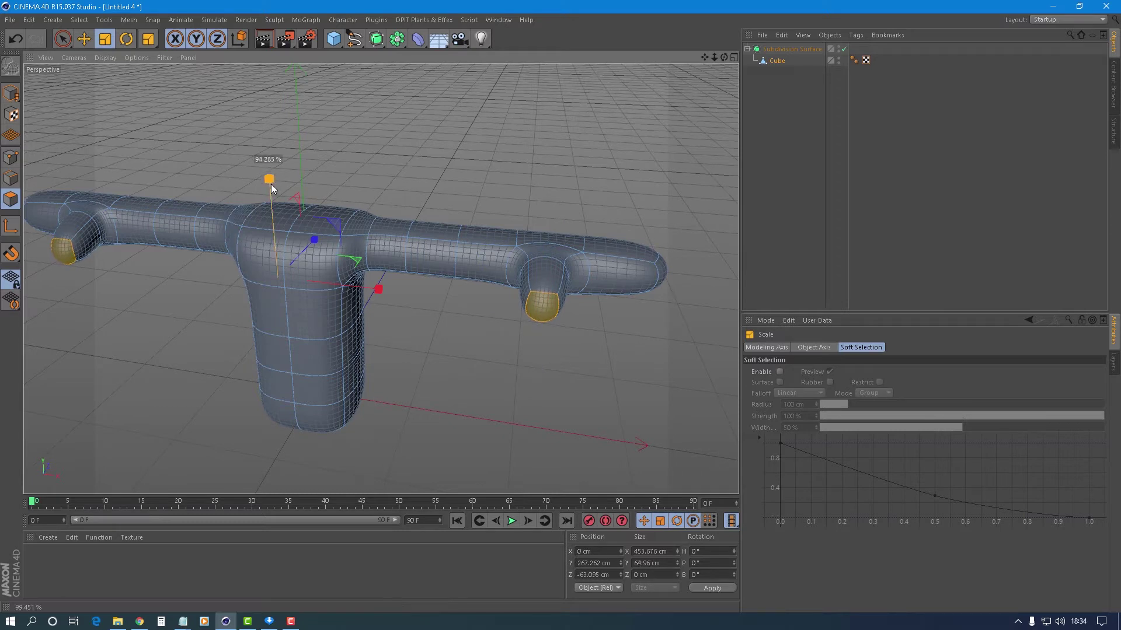
pyautogui.moveTo(275, 241); pyautogui.dragTo(276, 241)
# Step: Select both arm end caps and flatten them vertically
pyautogui.click(654, 267)
pyautogui.moveTo(650, 223)
pyautogui.keyDown('alt'); pyautogui.mouseDown()
pyautogui.moveTo(479, 245)
pyautogui.moveTo(146, 255)
pyautogui.moveTo(404, 279)
pyautogui.moveTo(530, 268)
pyautogui.moveTo(106, 289)
pyautogui.mouseUp(); pyautogui.keyUp('alt')
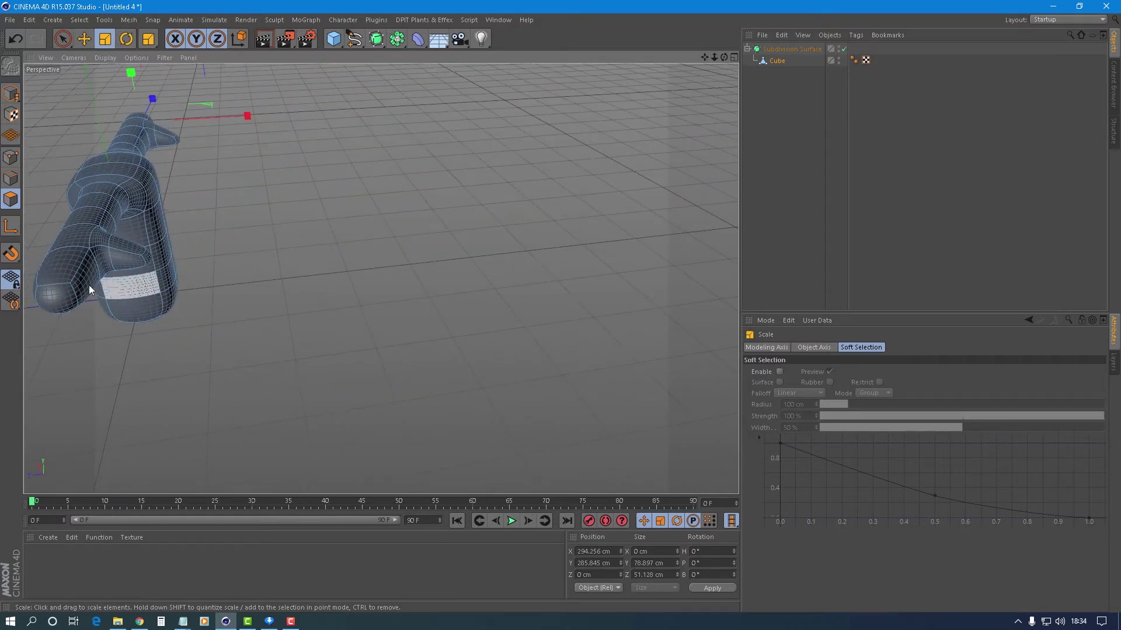
pyautogui.keyDown('shift'); pyautogui.click(62, 298); pyautogui.keyUp('shift')
pyautogui.keyDown('alt'); pyautogui.moveTo(411, 258); pyautogui.dragTo(198, 206); pyautogui.keyUp('alt')
pyautogui.moveTo(236, 110); pyautogui.dragTo(232, 173)
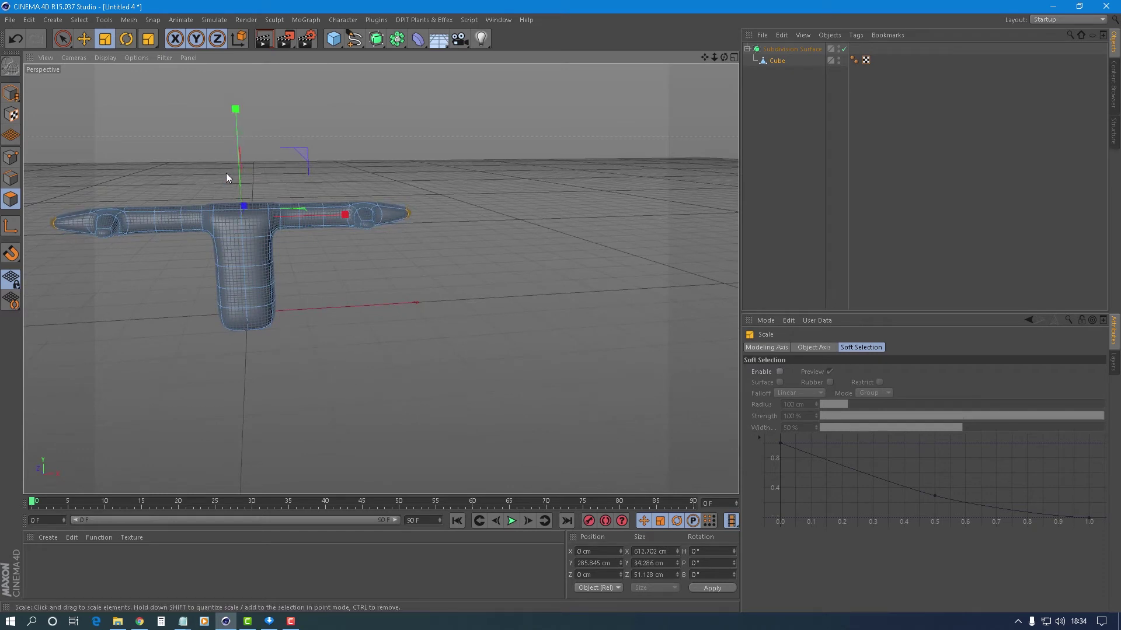
# Step: Select the body's bottom polygons and inset them individually with Extrude Inner
pyautogui.scroll(2, 229, 150)
pyautogui.scroll(1, 321, 216)
pyautogui.moveTo(321, 219)
pyautogui.keyDown('alt'); pyautogui.mouseDown()
pyautogui.moveTo(124, 266)
pyautogui.moveTo(285, 220)
pyautogui.mouseUp(); pyautogui.keyUp('alt')
pyautogui.moveTo(248, 330)
pyautogui.keyDown('alt'); pyautogui.mouseDown()
pyautogui.moveTo(303, 213)
pyautogui.moveTo(216, 424)
pyautogui.mouseUp(); pyautogui.keyUp('alt')
pyautogui.click(229, 412)
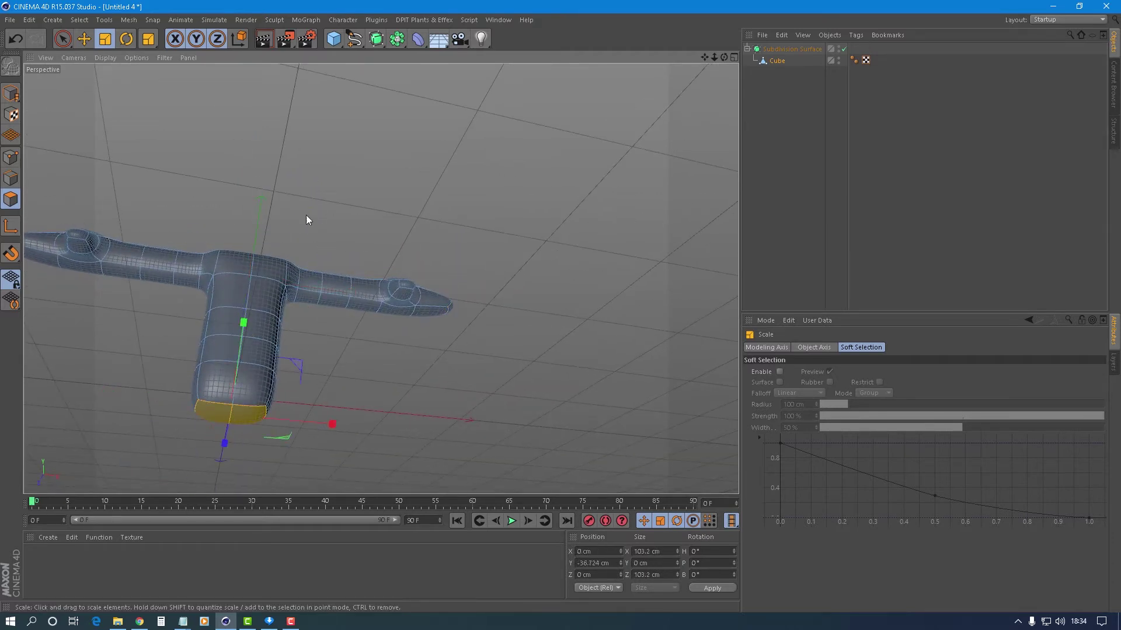
pyautogui.keyDown('alt'); pyautogui.moveTo(147, 216); pyautogui.dragTo(150, 353, button='right'); pyautogui.keyUp('alt')
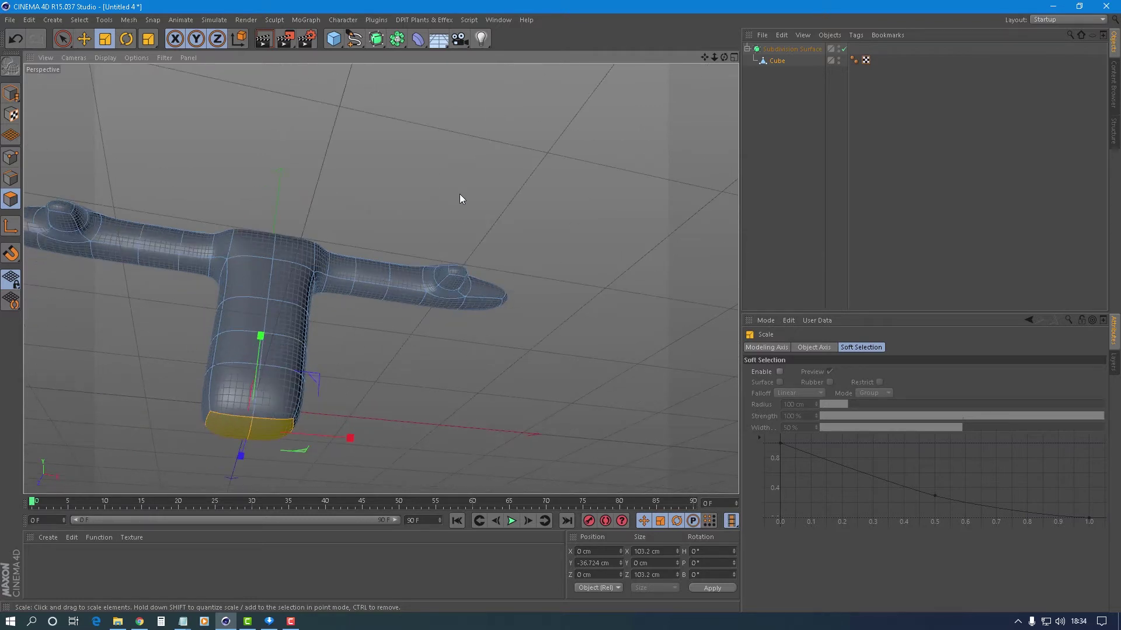
pyautogui.rightClick(459, 151)
pyautogui.click(486, 368)
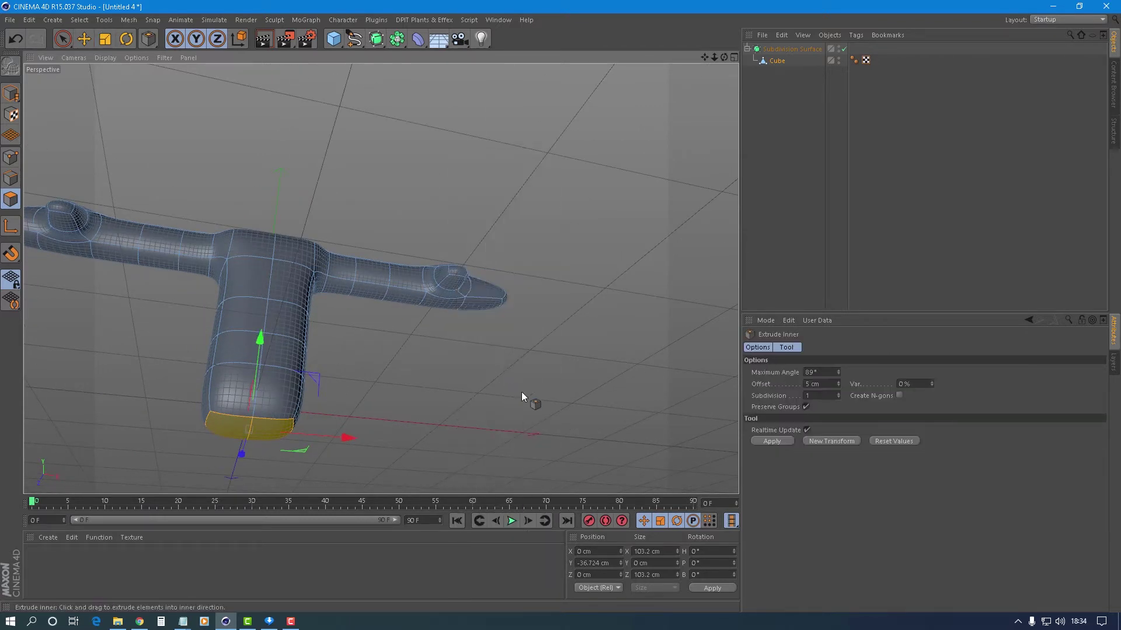
pyautogui.click(806, 407)
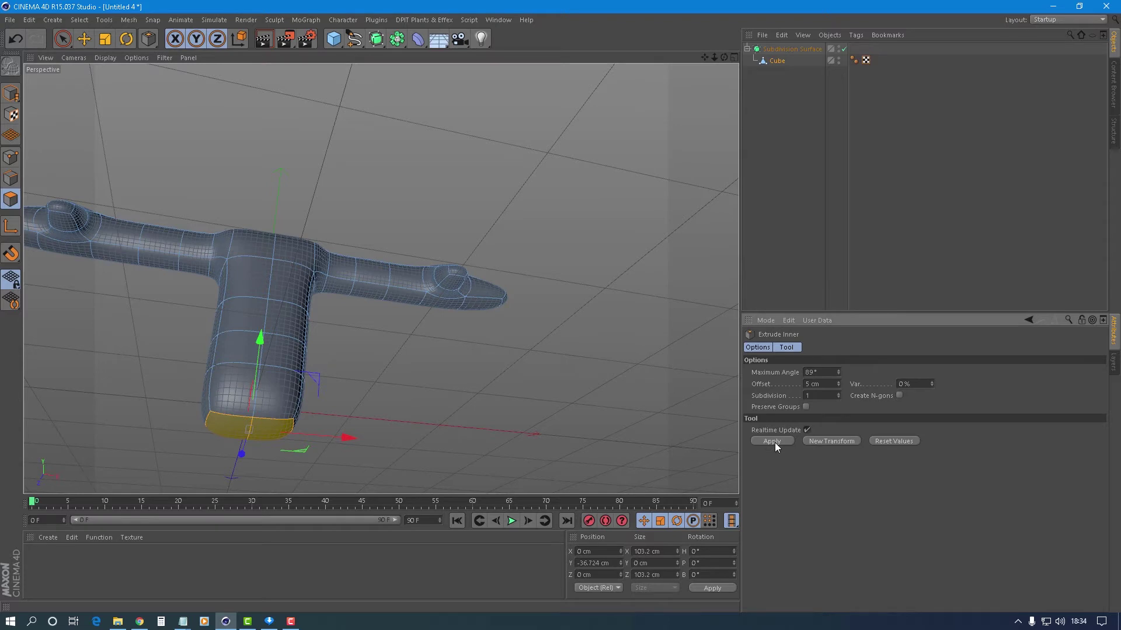
pyautogui.click(775, 442)
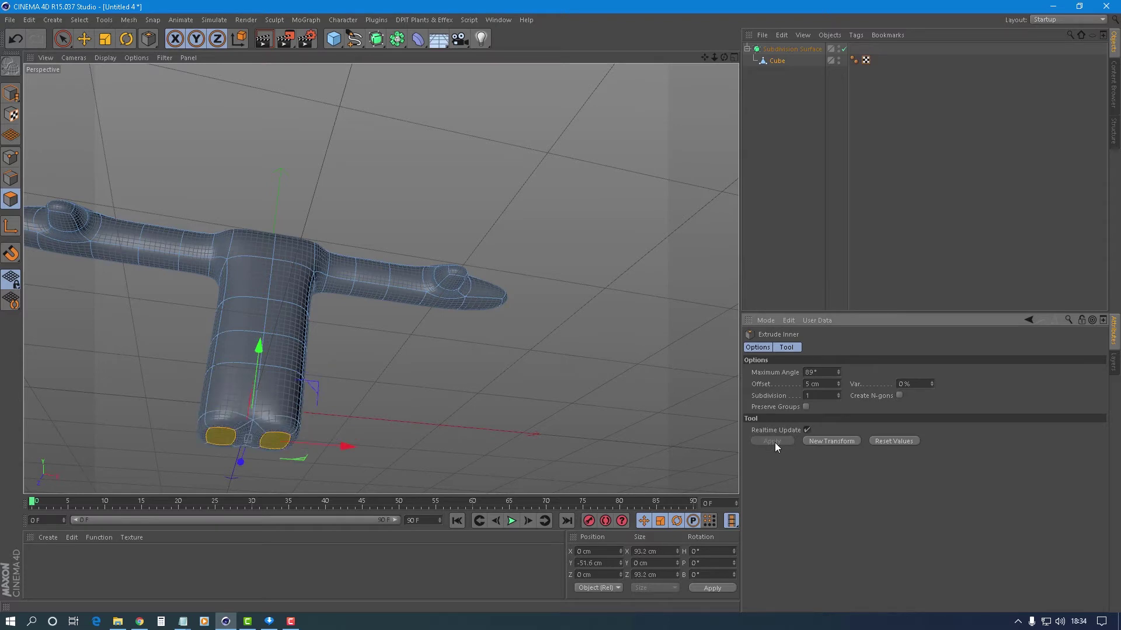
# Step: Extrude the two bottom polygons downward to start the legs
pyautogui.rightClick(426, 352)
pyautogui.click(459, 356)
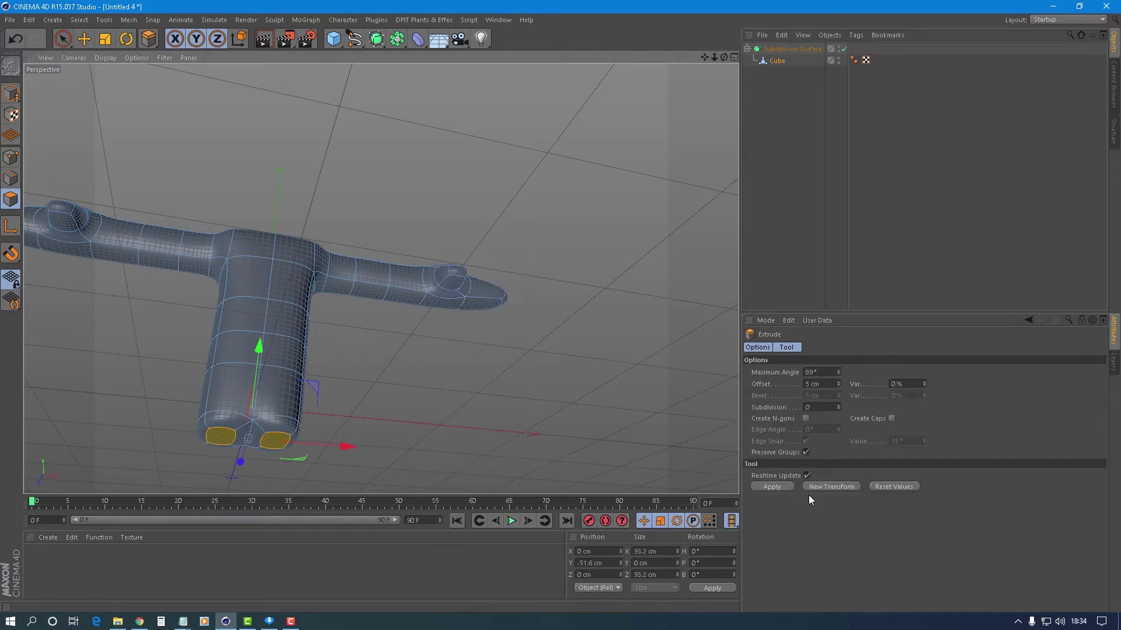
pyautogui.click(779, 485)
pyautogui.moveTo(511, 320)
pyautogui.keyDown('alt'); pyautogui.mouseDown()
pyautogui.moveTo(369, 307)
pyautogui.moveTo(335, 375)
pyautogui.mouseUp(); pyautogui.keyUp('alt')
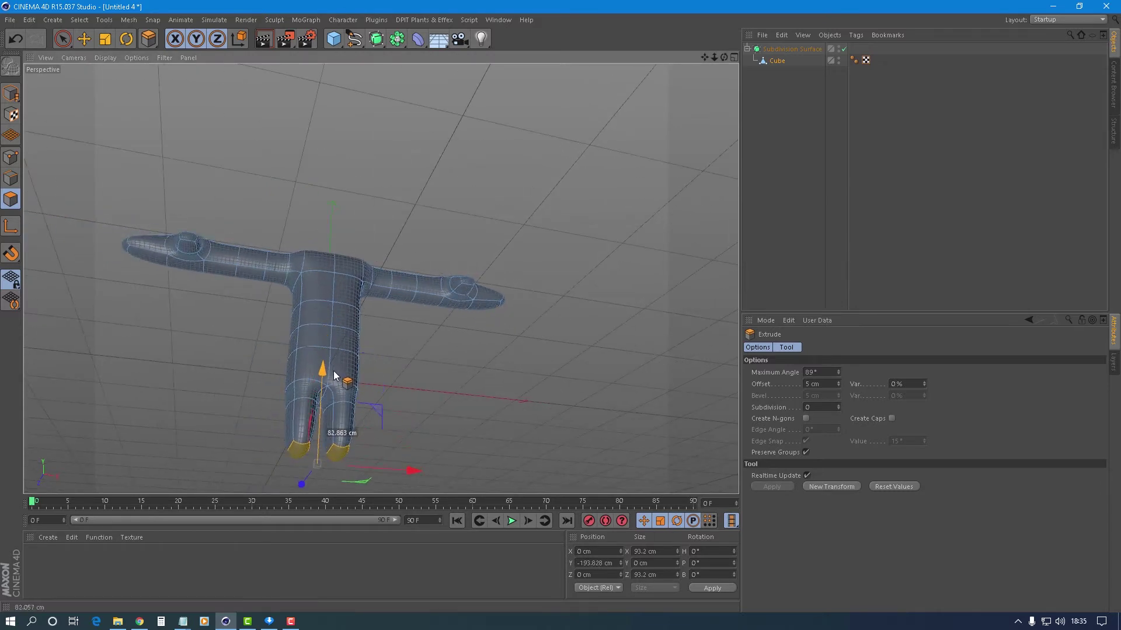
pyautogui.moveTo(336, 377); pyautogui.dragTo(336, 378)
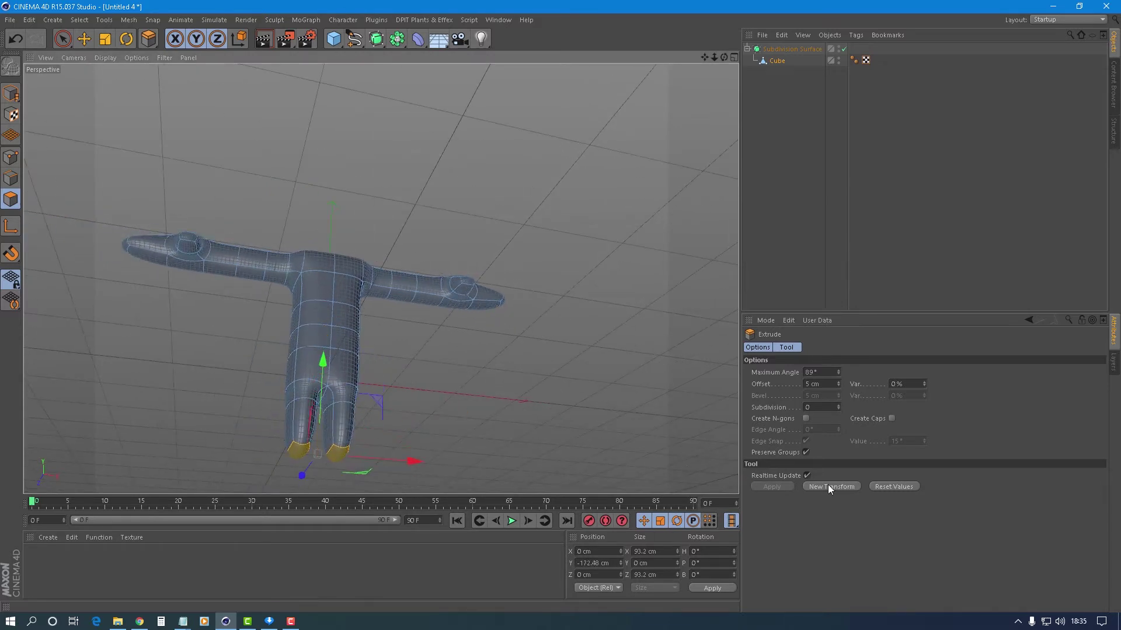
pyautogui.click(828, 485)
# Step: Extrude the leg bottoms much further down to lengthen both legs
pyautogui.keyDown('alt'); pyautogui.moveTo(559, 271); pyautogui.dragTo(524, 361); pyautogui.keyUp('alt')
pyautogui.scroll(-2, 313, 455)
pyautogui.scroll(3, 310, 471)
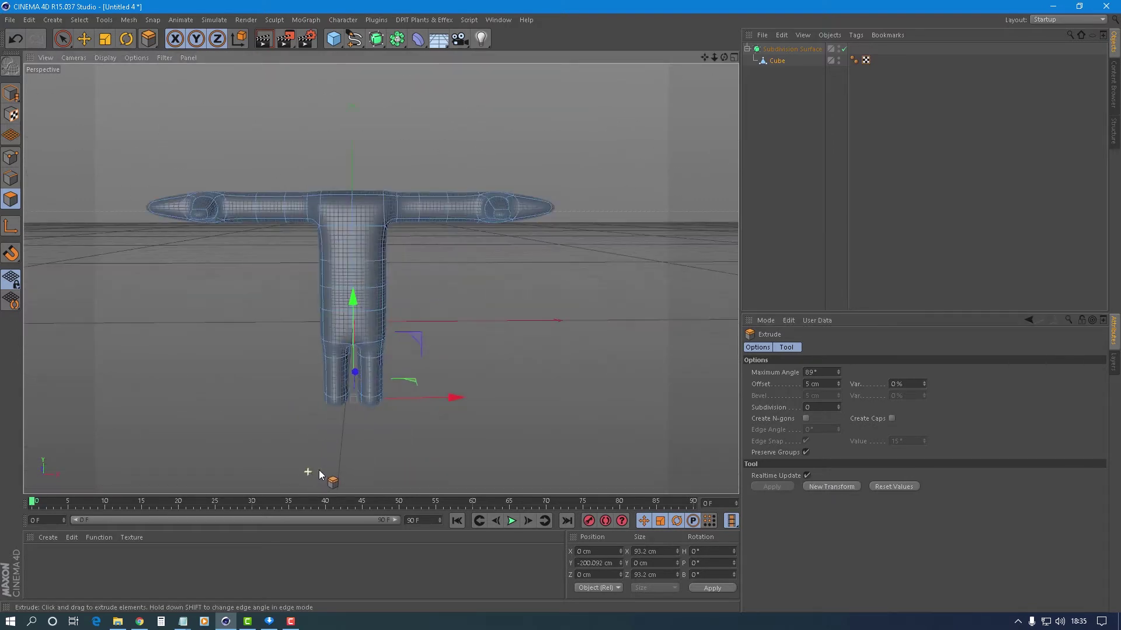
pyautogui.scroll(2, 310, 471)
pyautogui.scroll(1, 324, 461)
pyautogui.moveTo(362, 280)
pyautogui.mouseDown()
pyautogui.moveTo(373, 360)
pyautogui.moveTo(373, 347)
pyautogui.mouseUp()
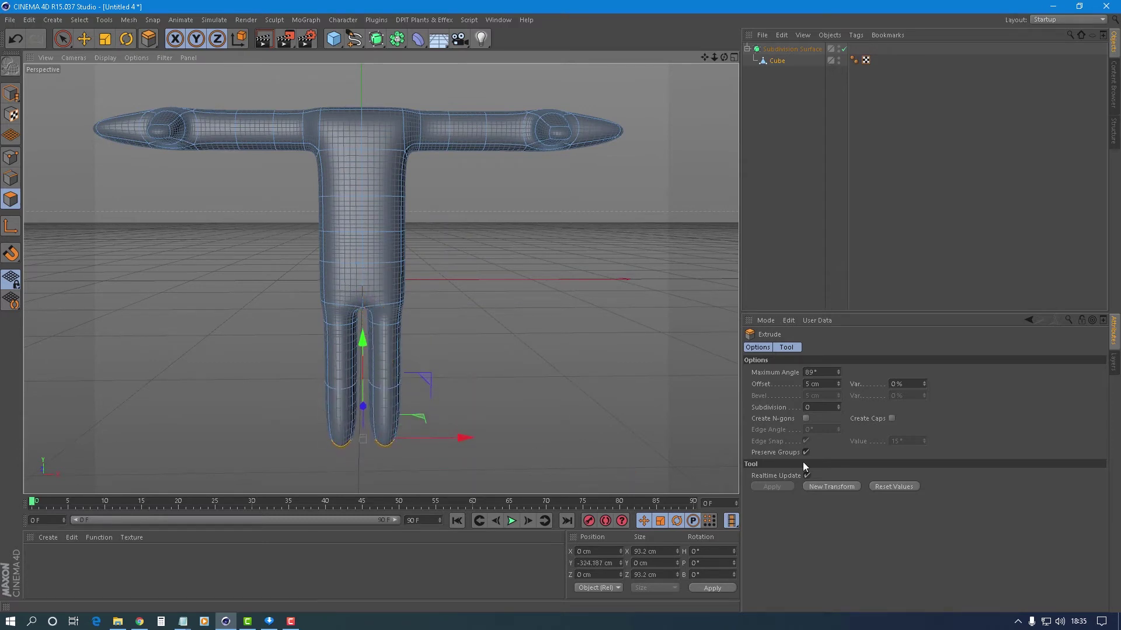
pyautogui.click(824, 485)
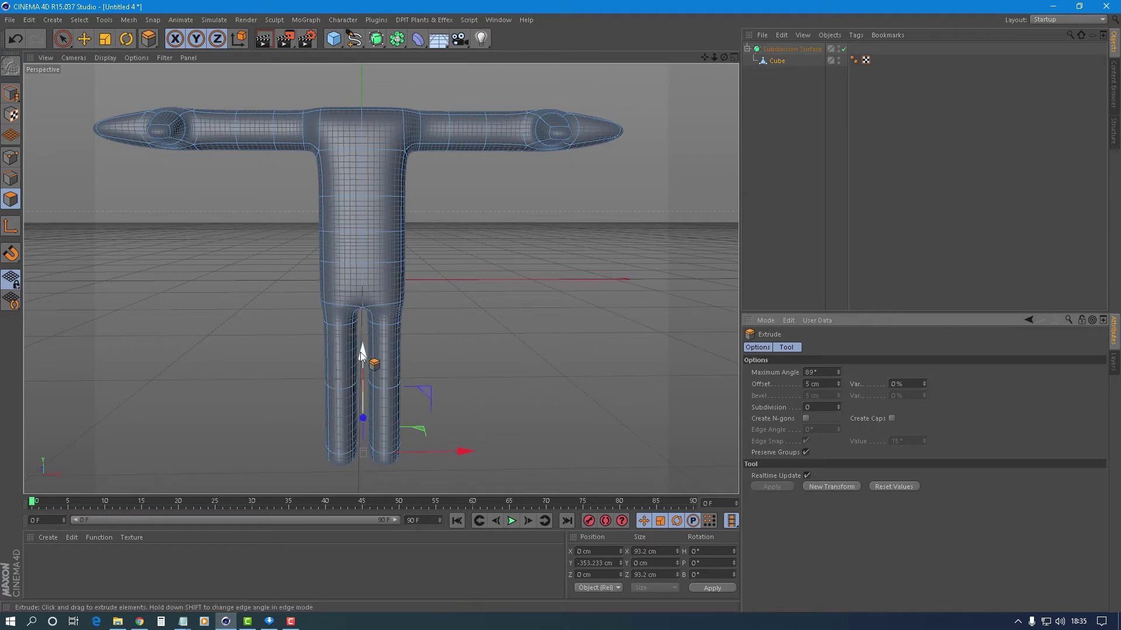
pyautogui.moveTo(361, 357); pyautogui.dragTo(343, 489)
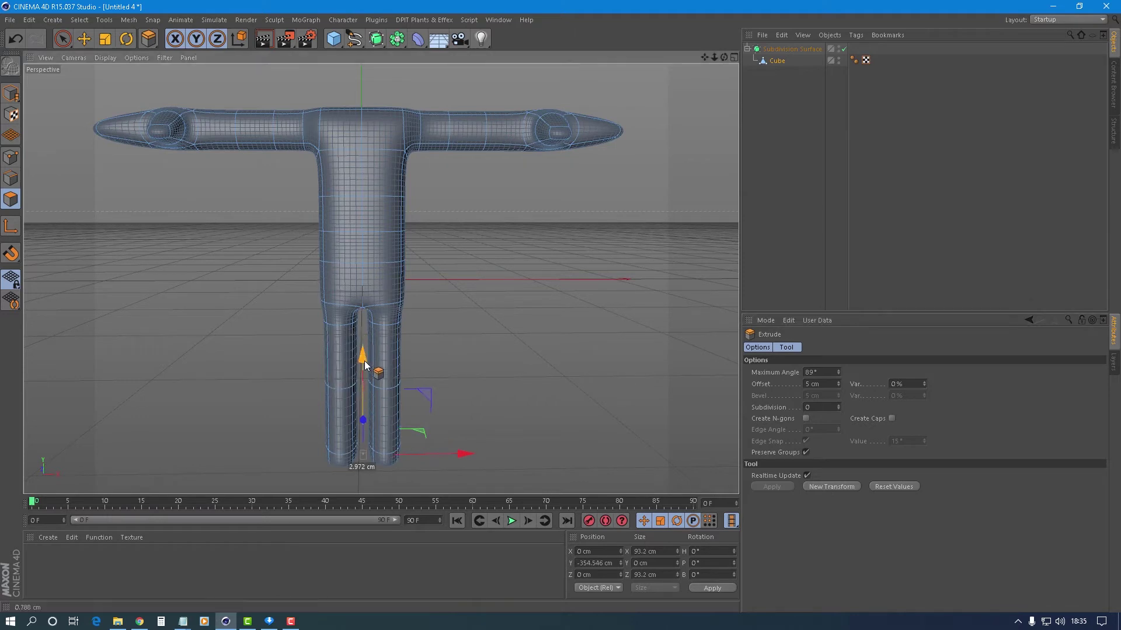
# Step: Extrude both leg-bottom polygons lower again, then begin pushing the foot polygons forward
pyautogui.click(343, 477)
pyautogui.keyDown('shift'); pyautogui.click(388, 469); pyautogui.keyUp('shift')
pyautogui.click(824, 488)
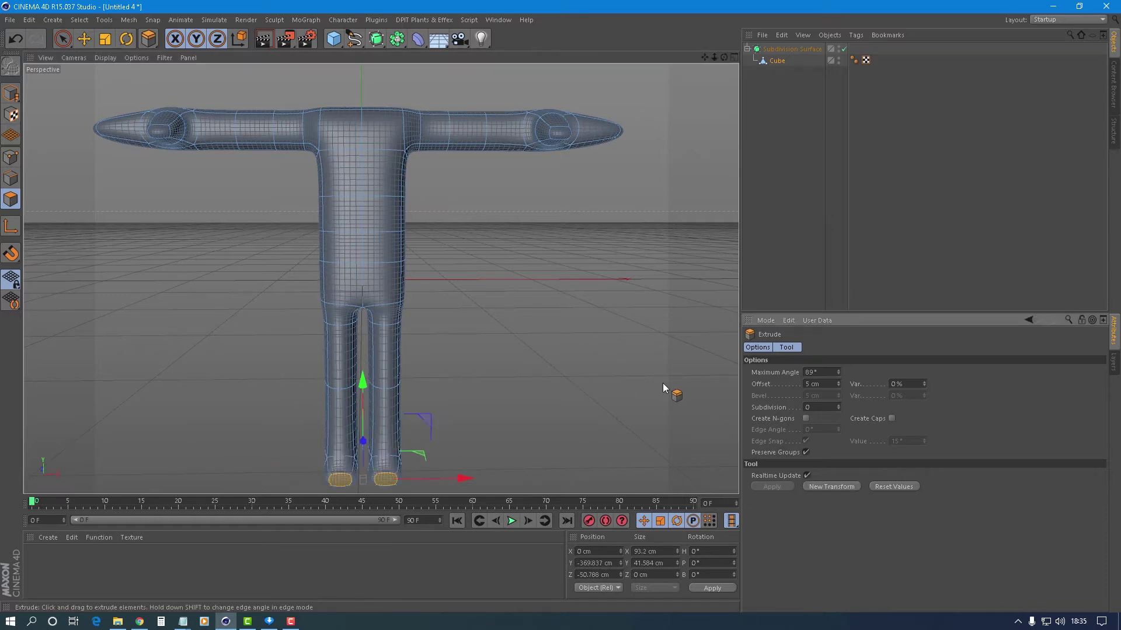
pyautogui.moveTo(596, 412)
pyautogui.mouseDown()
pyautogui.moveTo(507, 415)
pyautogui.moveTo(400, 391)
pyautogui.moveTo(442, 362)
pyautogui.mouseUp()
pyautogui.moveTo(483, 467); pyautogui.dragTo(429, 456)
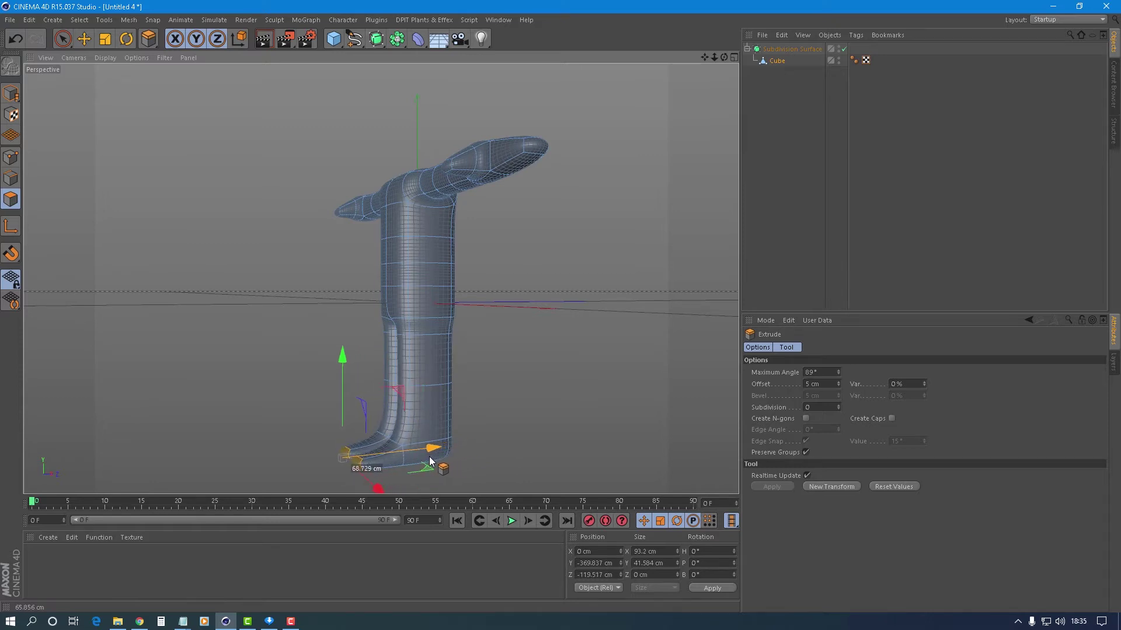
# Step: Pull the feet forward to full length and extrude both foot edge loops about 30 cm
pyautogui.moveTo(424, 408)
pyautogui.keyDown('alt'); pyautogui.mouseDown()
pyautogui.moveTo(677, 401)
pyautogui.moveTo(652, 406)
pyautogui.moveTo(667, 401)
pyautogui.mouseUp(); pyautogui.keyUp('alt')
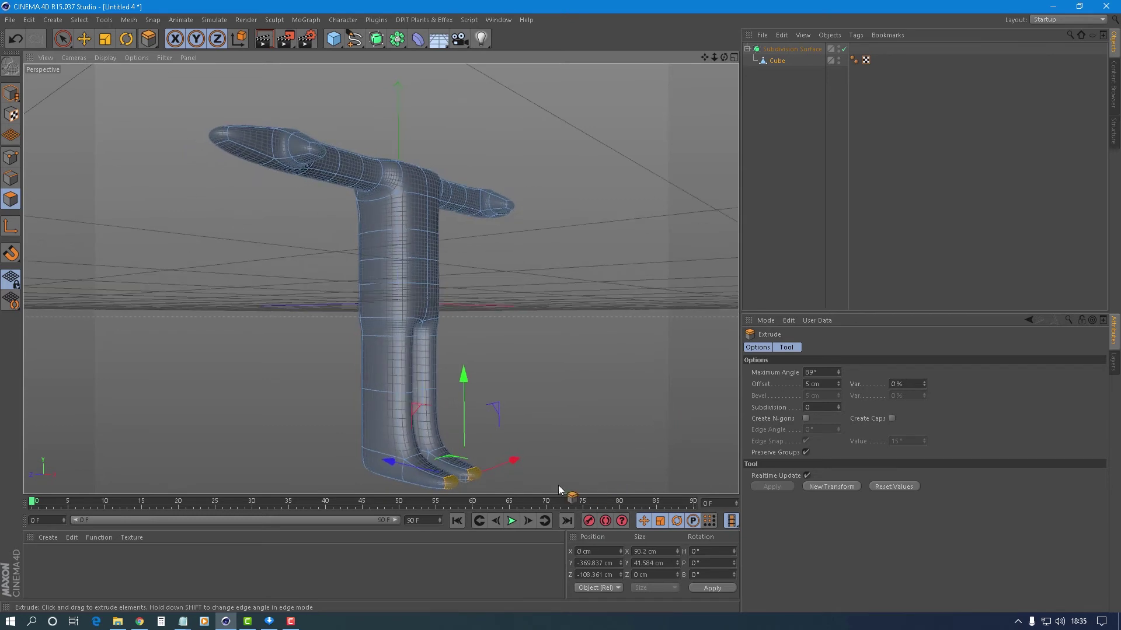
pyautogui.click(11, 178)
pyautogui.click(418, 459)
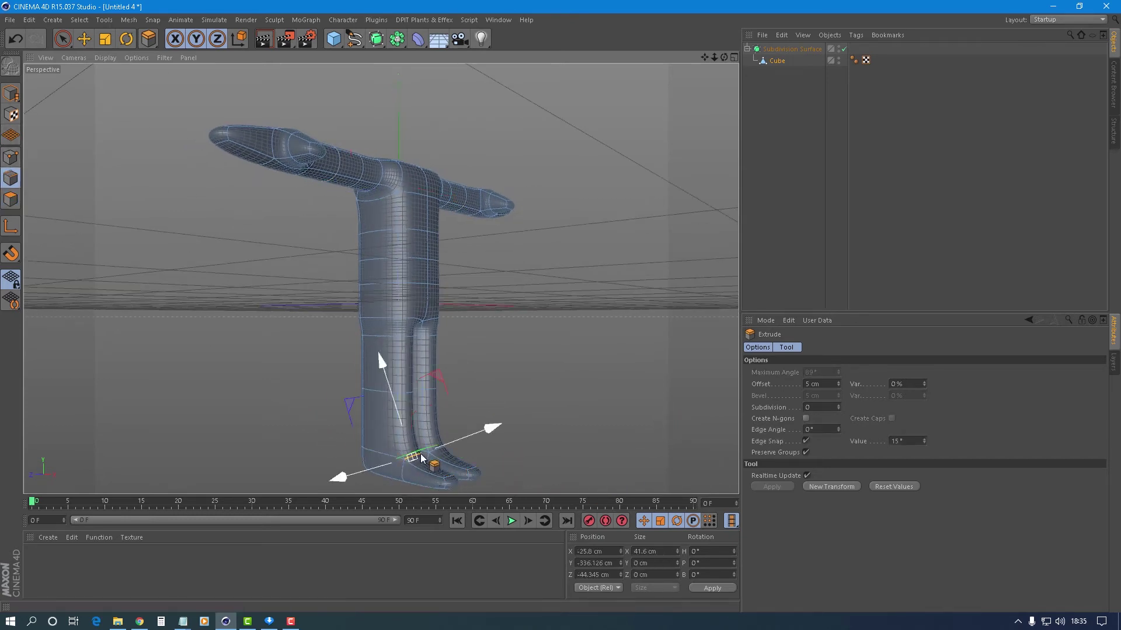
pyautogui.keyDown('shift'); pyautogui.click(435, 457); pyautogui.keyUp('shift')
pyautogui.moveTo(354, 439); pyautogui.dragTo(338, 437)
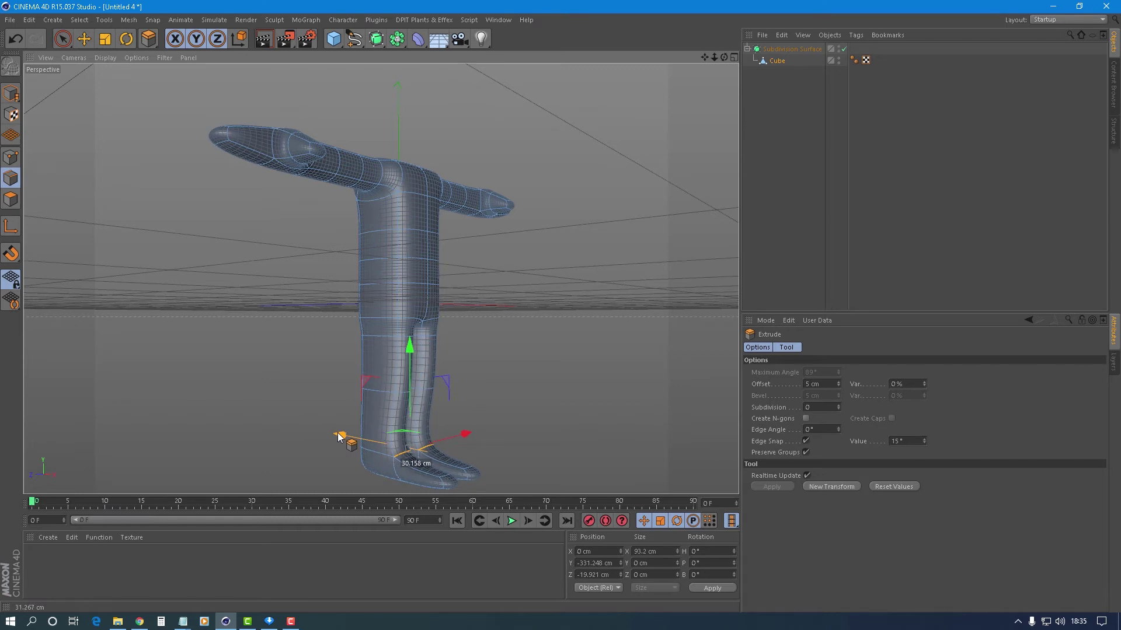
# Step: Select both lower-leg edge loops with Live Selection and shift them along Z
pyautogui.keyDown('alt'); pyautogui.moveTo(344, 435); pyautogui.dragTo(500, 406); pyautogui.keyUp('alt')
pyautogui.scroll(3, 357, 450)
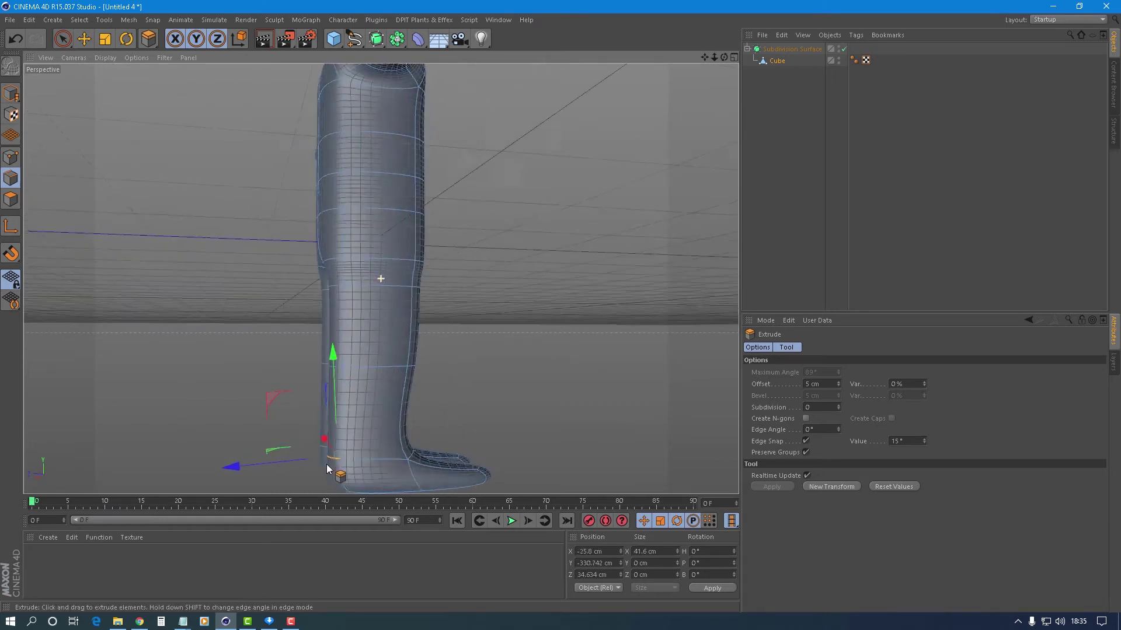
pyautogui.keyDown('alt'); pyautogui.moveTo(317, 463); pyautogui.dragTo(367, 464); pyautogui.keyUp('alt')
pyautogui.click(61, 41)
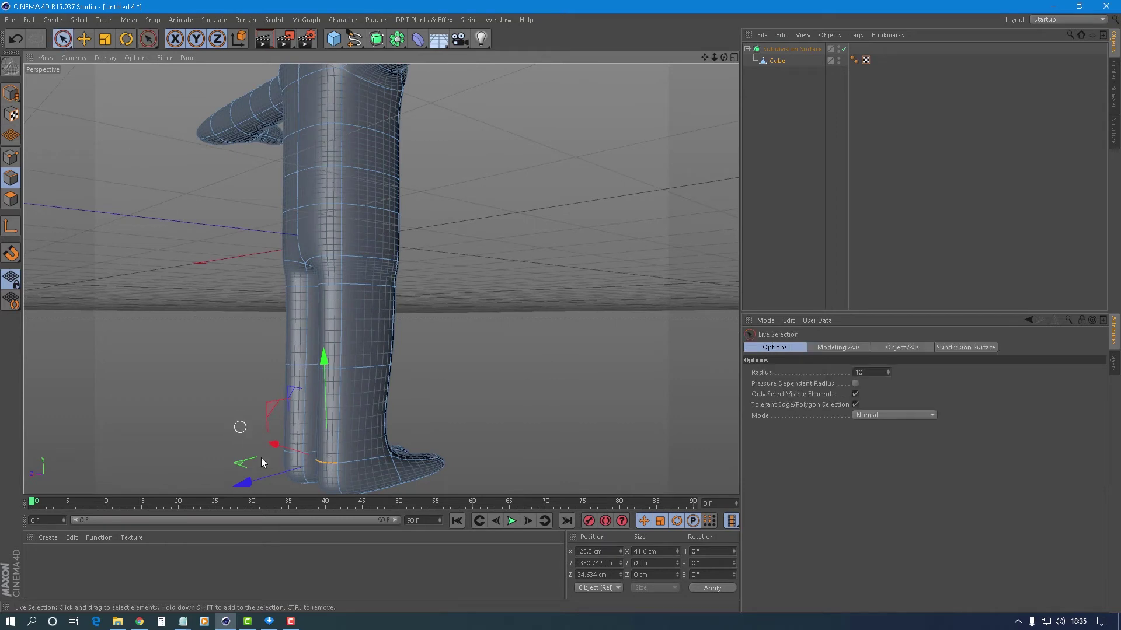
pyautogui.keyDown('shift'); pyautogui.click(287, 456); pyautogui.keyUp('shift')
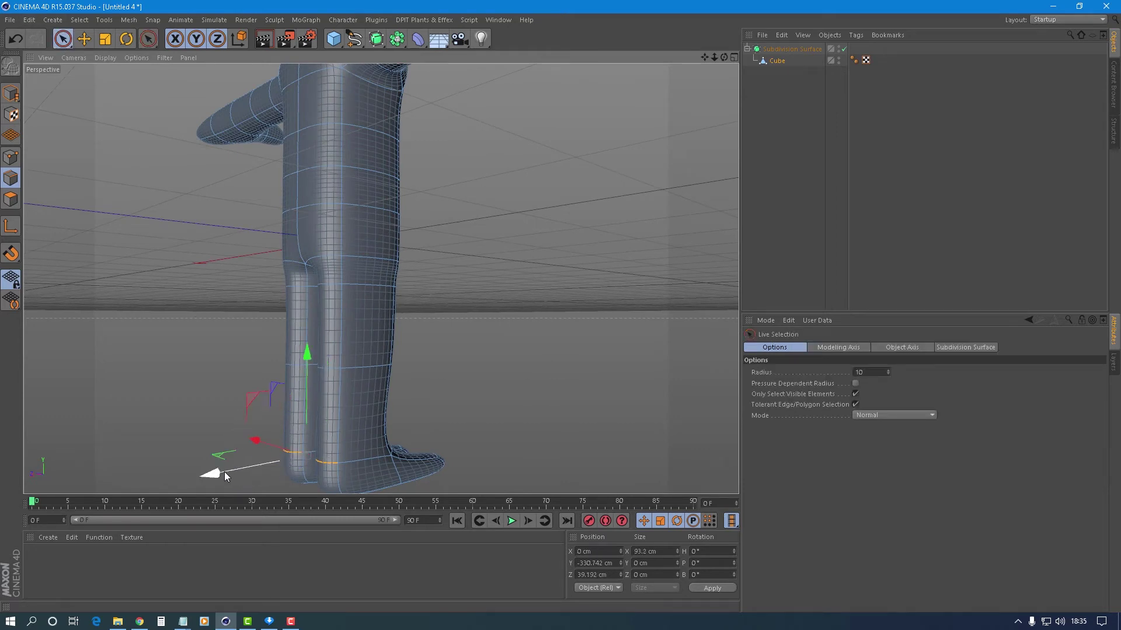
pyautogui.moveTo(218, 474); pyautogui.dragTo(246, 467)
pyautogui.keyDown('alt'); pyautogui.moveTo(369, 414); pyautogui.dragTo(404, 395); pyautogui.keyUp('alt')
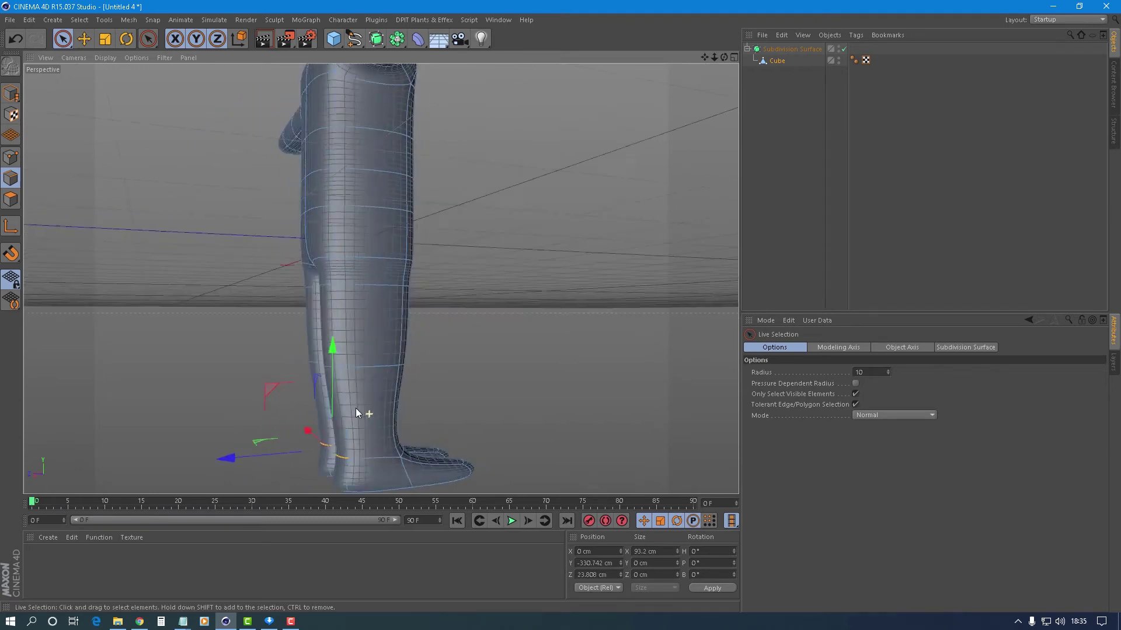
# Step: Select both knee-level edge loops and move them forward along Z
pyautogui.click(344, 367)
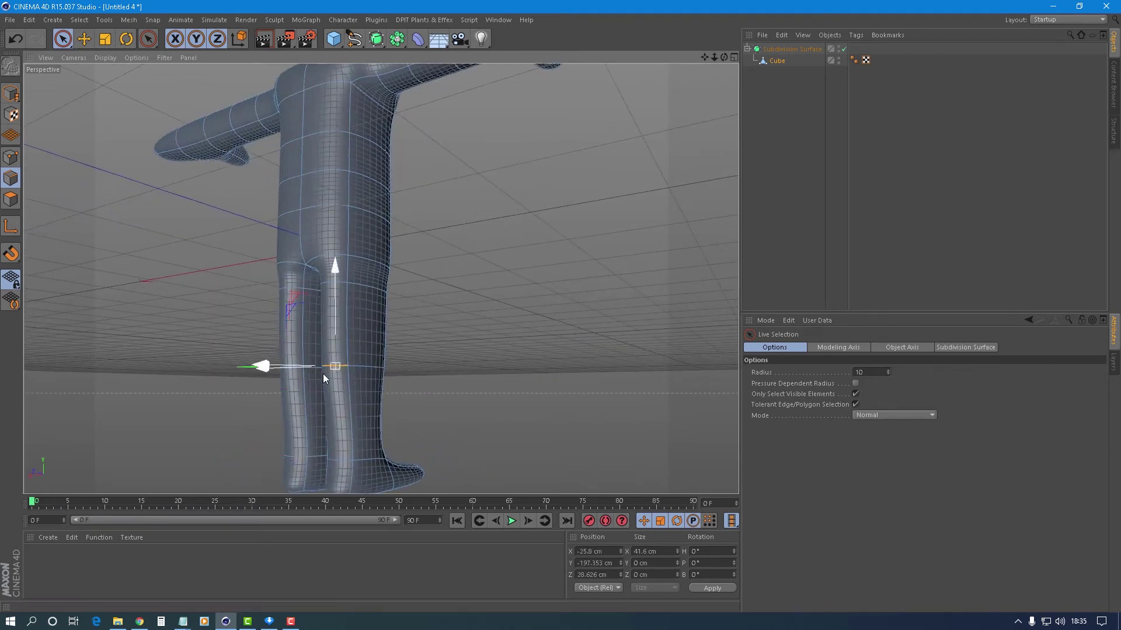
pyautogui.moveTo(238, 419)
pyautogui.keyDown('alt'); pyautogui.mouseDown()
pyautogui.moveTo(247, 450)
pyautogui.moveTo(268, 383)
pyautogui.mouseUp(); pyautogui.keyUp('alt')
pyautogui.keyDown('shift'); pyautogui.click(286, 366); pyautogui.keyUp('shift')
pyautogui.moveTo(458, 356)
pyautogui.keyDown('alt'); pyautogui.mouseDown()
pyautogui.moveTo(456, 371)
pyautogui.moveTo(263, 355)
pyautogui.moveTo(286, 353)
pyautogui.mouseUp(); pyautogui.keyUp('alt')
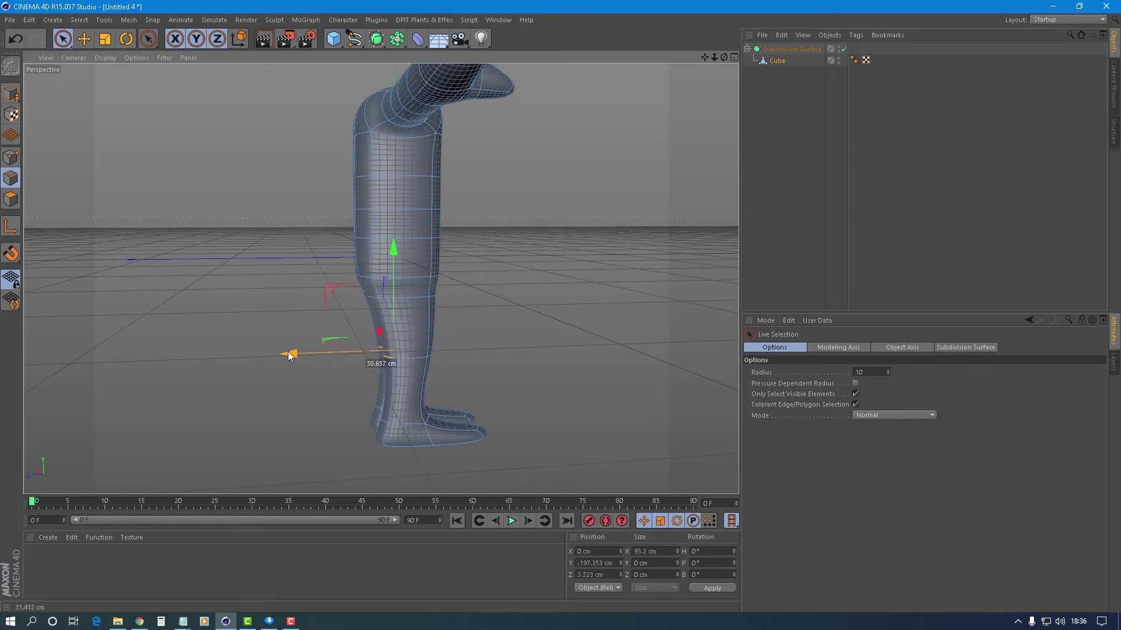
pyautogui.moveTo(373, 308)
pyautogui.keyDown('alt'); pyautogui.mouseDown()
pyautogui.moveTo(363, 243)
pyautogui.moveTo(482, 250)
pyautogui.moveTo(596, 226)
pyautogui.moveTo(274, 245)
pyautogui.moveTo(113, 236)
pyautogui.mouseUp(); pyautogui.keyUp('alt')
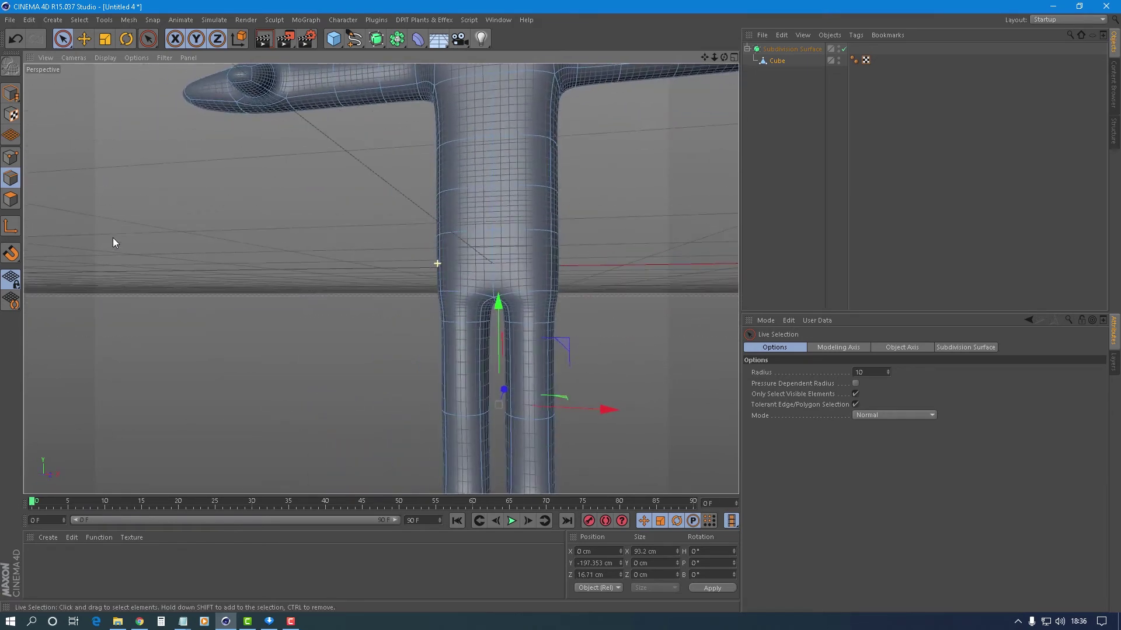
# Step: In Points mode, pull the crotch point down and nudge it along the depth axis
pyautogui.click(10, 157)
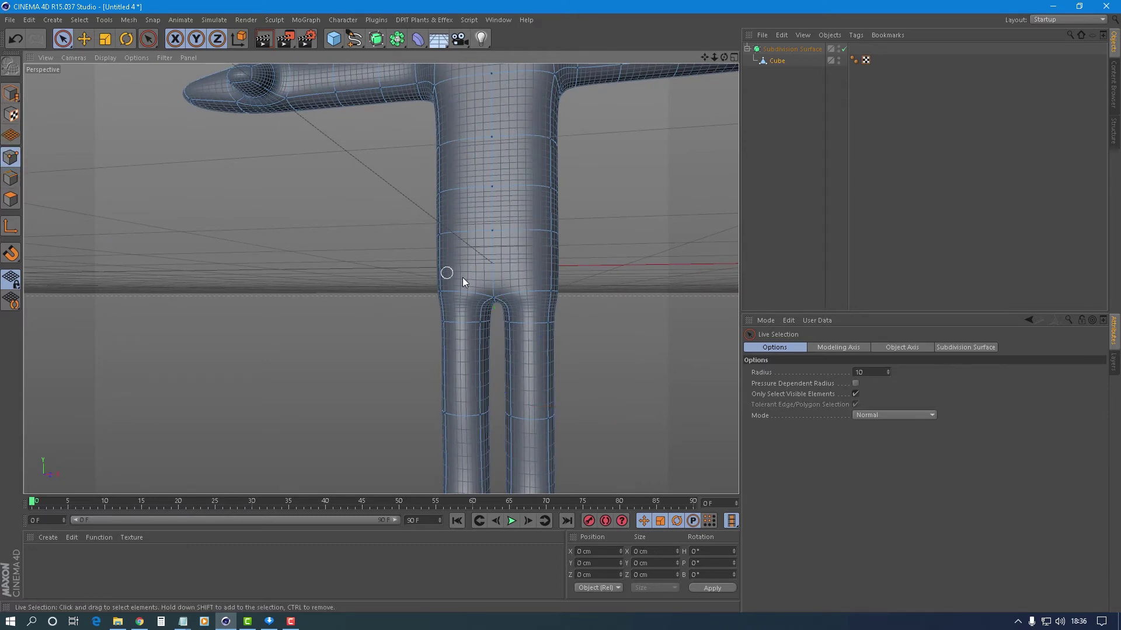
pyautogui.click(491, 299)
pyautogui.keyDown('alt'); pyautogui.moveTo(546, 228); pyautogui.dragTo(425, 268); pyautogui.keyUp('alt')
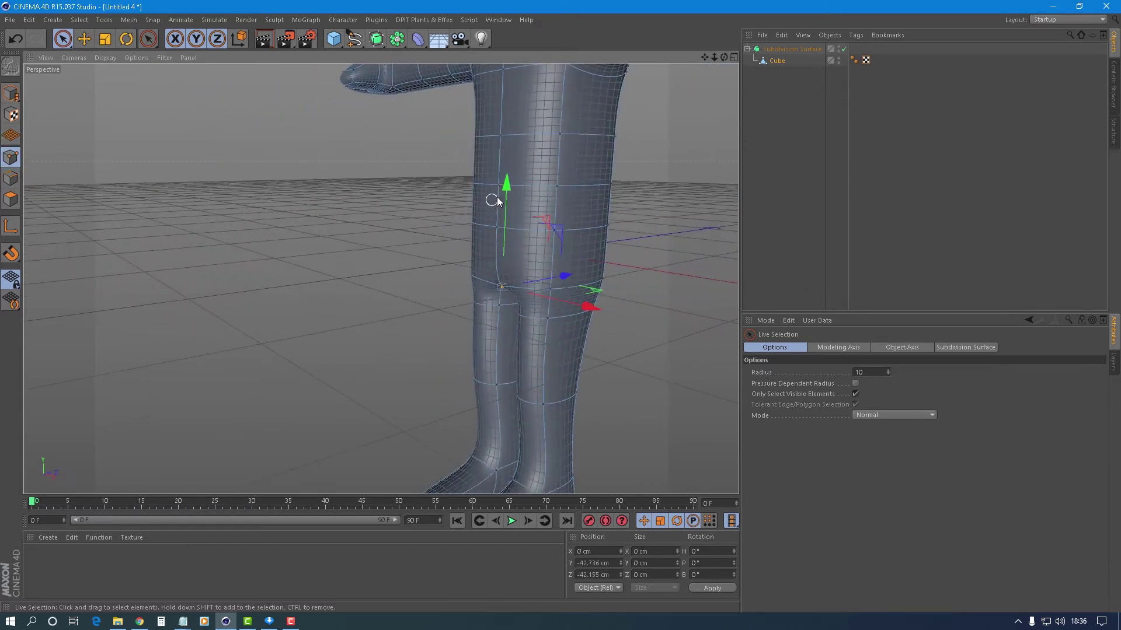
pyautogui.moveTo(506, 188); pyautogui.dragTo(502, 198)
pyautogui.moveTo(565, 278); pyautogui.dragTo(560, 283)
# Step: Move the selected hip and leg points about 10 cm along Z, then another point set
pyautogui.moveTo(570, 225)
pyautogui.keyDown('alt'); pyautogui.mouseDown()
pyautogui.moveTo(211, 205)
pyautogui.moveTo(280, 238)
pyautogui.moveTo(495, 183)
pyautogui.moveTo(529, 219)
pyautogui.mouseUp(); pyautogui.keyUp('alt')
pyautogui.keyDown('alt'); pyautogui.moveTo(575, 305); pyautogui.dragTo(662, 308); pyautogui.keyUp('alt')
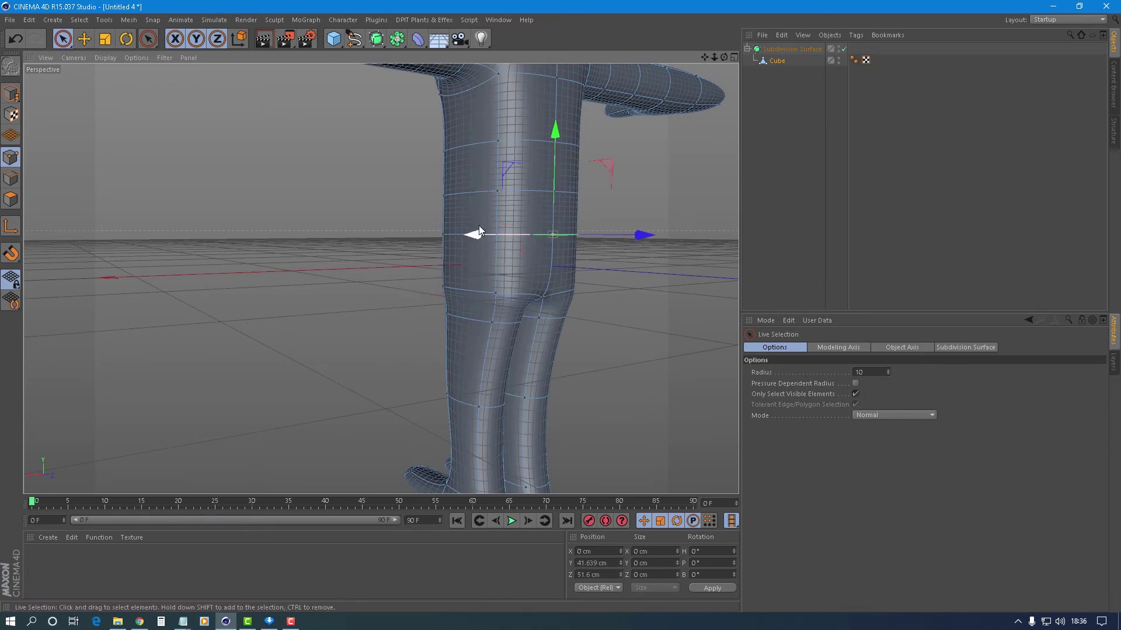
pyautogui.keyDown('alt'); pyautogui.moveTo(589, 285); pyautogui.dragTo(665, 358); pyautogui.keyUp('alt')
pyautogui.moveTo(627, 223)
pyautogui.mouseDown()
pyautogui.moveTo(426, 178)
pyautogui.moveTo(286, 118)
pyautogui.moveTo(385, 167)
pyautogui.moveTo(452, 180)
pyautogui.mouseUp()
pyautogui.moveTo(610, 229)
pyautogui.mouseDown()
pyautogui.moveTo(652, 234)
pyautogui.moveTo(609, 190)
pyautogui.mouseUp()
pyautogui.click(530, 180)
pyautogui.moveTo(520, 237)
pyautogui.keyDown('alt'); pyautogui.mouseDown()
pyautogui.moveTo(607, 190)
pyautogui.moveTo(661, 226)
pyautogui.moveTo(467, 172)
pyautogui.moveTo(434, 148)
pyautogui.moveTo(635, 240)
pyautogui.moveTo(636, 189)
pyautogui.mouseUp(); pyautogui.keyUp('alt')
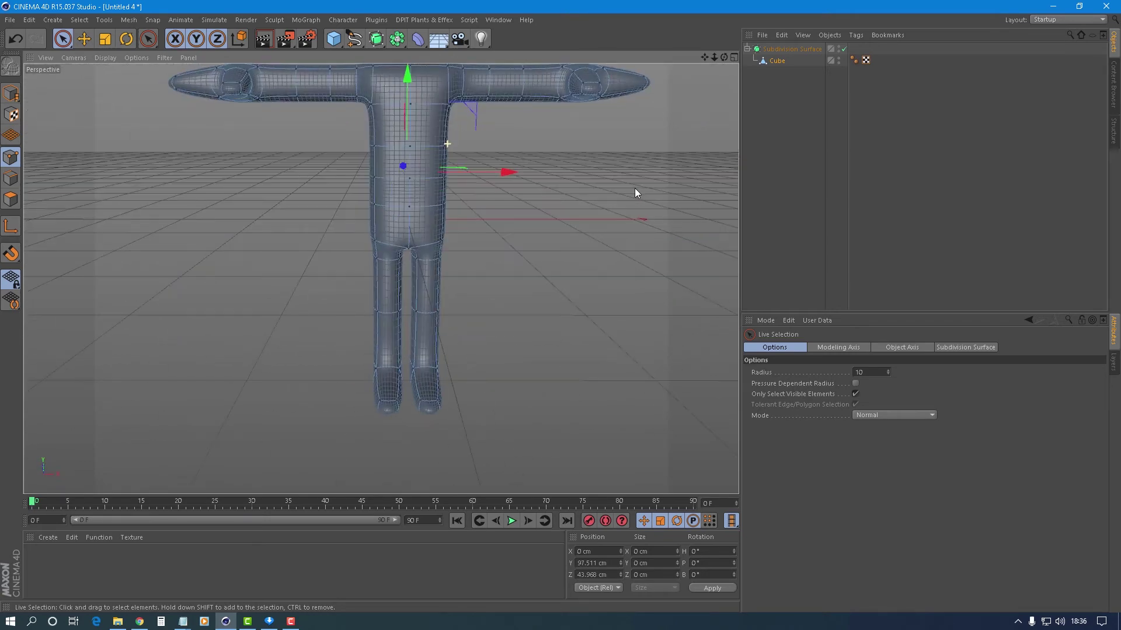
# Step: In Edge mode, select matching loops on both arms and shift them along Z
pyautogui.scroll(2, 371, 92)
pyautogui.scroll(3, 370, 93)
pyautogui.moveTo(370, 92)
pyautogui.keyDown('alt'); pyautogui.mouseDown()
pyautogui.moveTo(422, 280)
pyautogui.moveTo(280, 159)
pyautogui.mouseUp(); pyautogui.keyUp('alt')
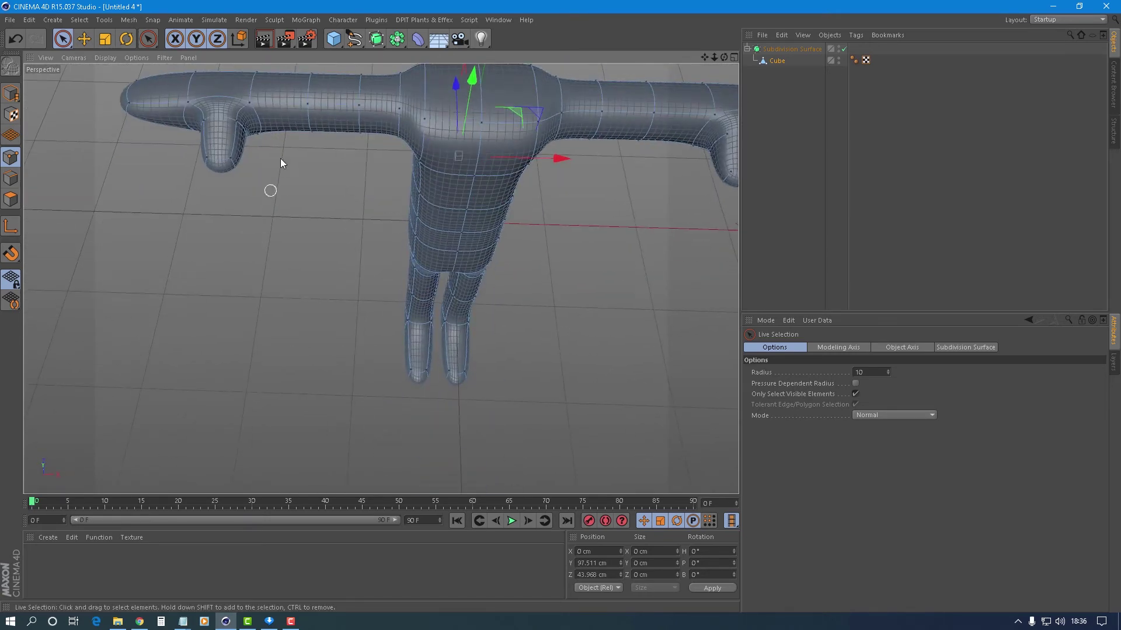
pyautogui.click(10, 178)
pyautogui.click(310, 125)
pyautogui.keyDown('shift'); pyautogui.click(650, 134); pyautogui.keyUp('shift')
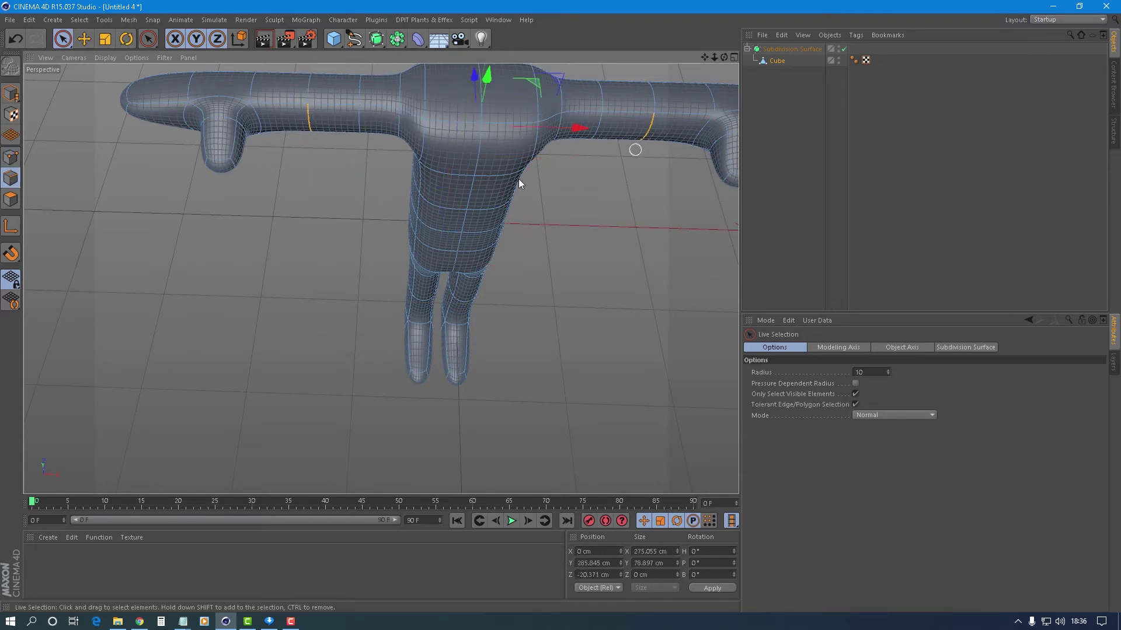
pyautogui.moveTo(469, 127); pyautogui.dragTo(712, 114)
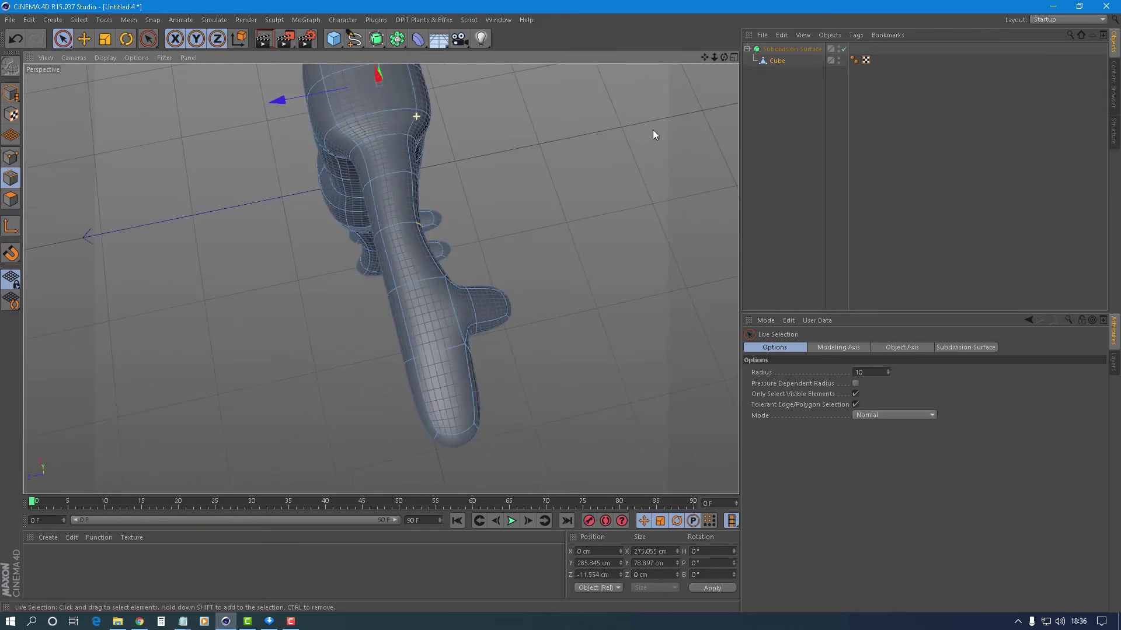
# Step: Shift both arms' elbow edge loops along Z and inspect the reshaped arms
pyautogui.click(167, 181)
pyautogui.keyDown('shift'); pyautogui.click(540, 173); pyautogui.keyUp('shift')
pyautogui.moveTo(350, 244); pyautogui.dragTo(346, 255)
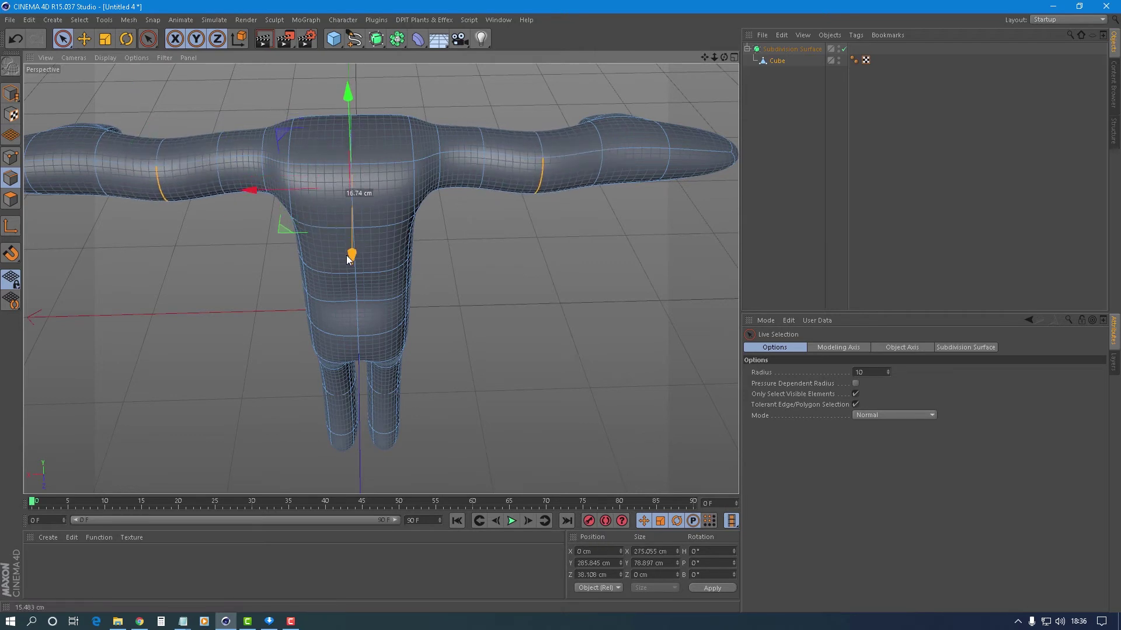
pyautogui.moveTo(400, 215)
pyautogui.keyDown('alt'); pyautogui.mouseDown()
pyautogui.moveTo(481, 251)
pyautogui.moveTo(422, 338)
pyautogui.moveTo(35, 213)
pyautogui.moveTo(465, 175)
pyautogui.moveTo(424, 163)
pyautogui.mouseUp(); pyautogui.keyUp('alt')
pyautogui.scroll(-3, 424, 162)
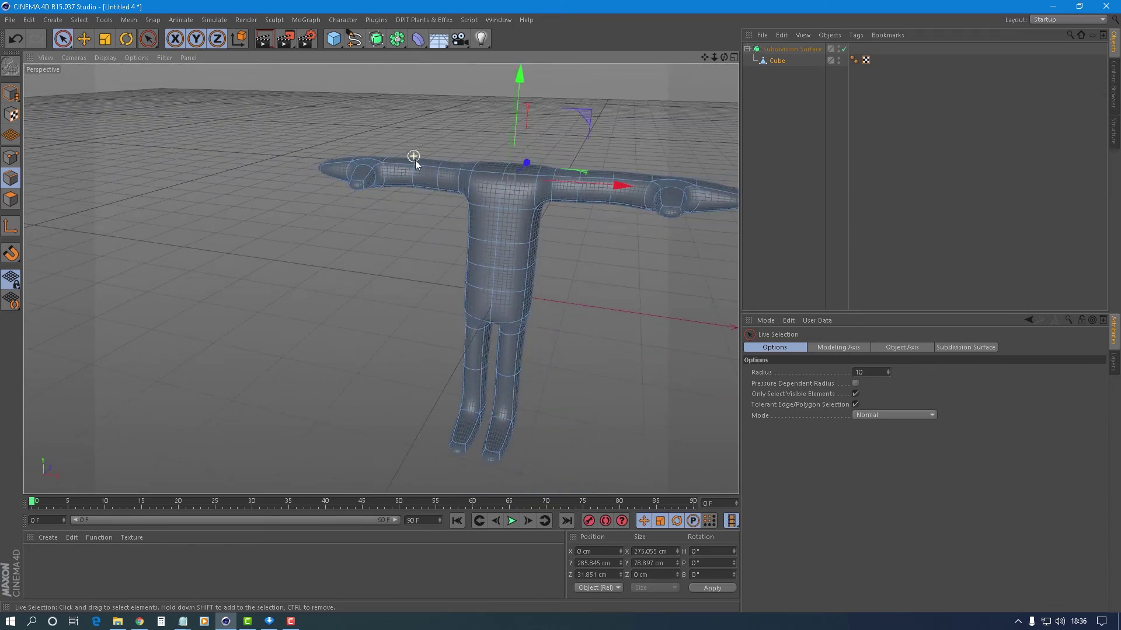
pyautogui.moveTo(523, 284)
pyautogui.keyDown('alt'); pyautogui.mouseDown()
pyautogui.moveTo(686, 242)
pyautogui.moveTo(618, 222)
pyautogui.moveTo(388, 220)
pyautogui.moveTo(516, 263)
pyautogui.mouseUp(); pyautogui.keyUp('alt')
pyautogui.scroll(1, 516, 264)
pyautogui.scroll(2, 481, 192)
pyautogui.scroll(2, 484, 192)
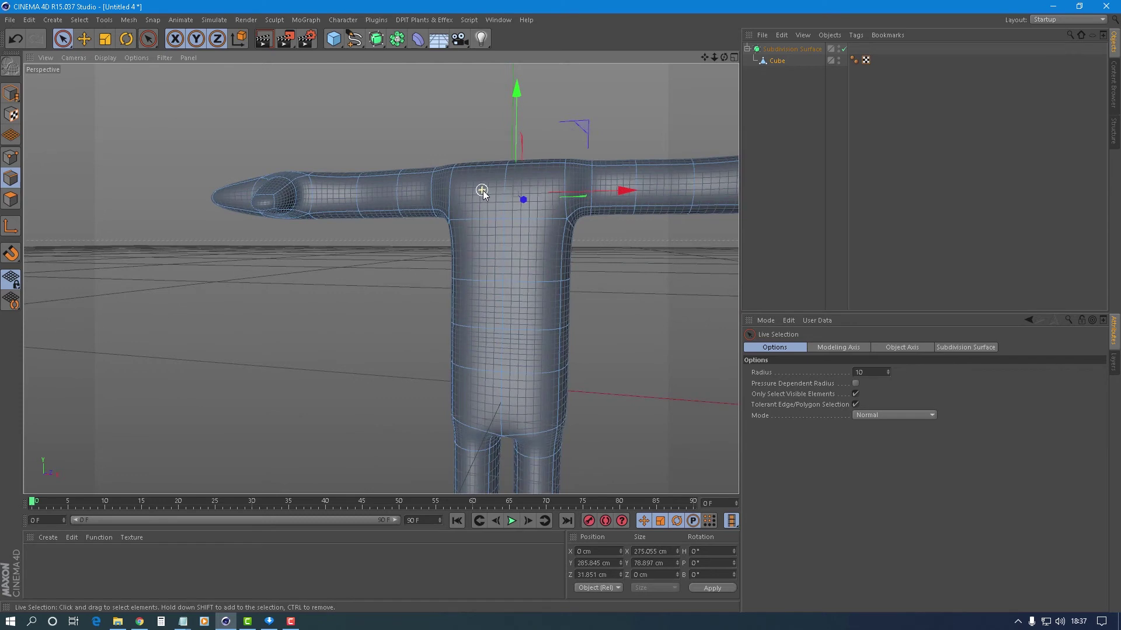
pyautogui.scroll(2, 496, 210)
pyautogui.keyDown('alt'); pyautogui.moveTo(526, 307); pyautogui.dragTo(526, 423); pyautogui.keyUp('alt')
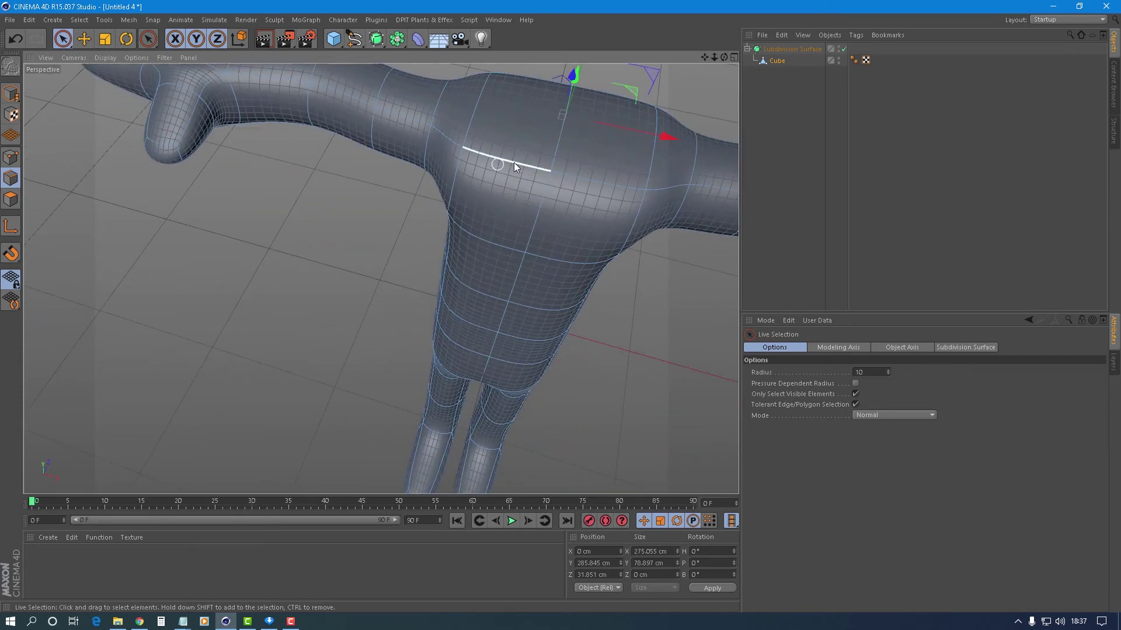
pyautogui.click(10, 199)
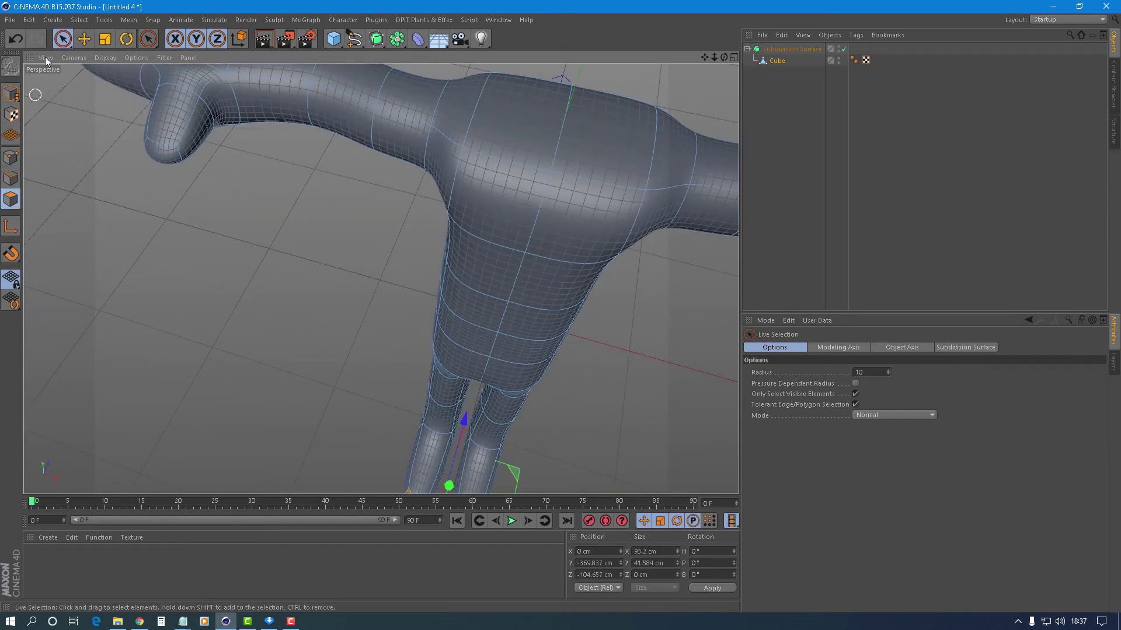
# Step: Inset the torso's top face with Extrude Inner using Preserve Groups
pyautogui.click(563, 134)
pyautogui.keyDown('alt'); pyautogui.moveTo(474, 211); pyautogui.dragTo(368, 260); pyautogui.keyUp('alt')
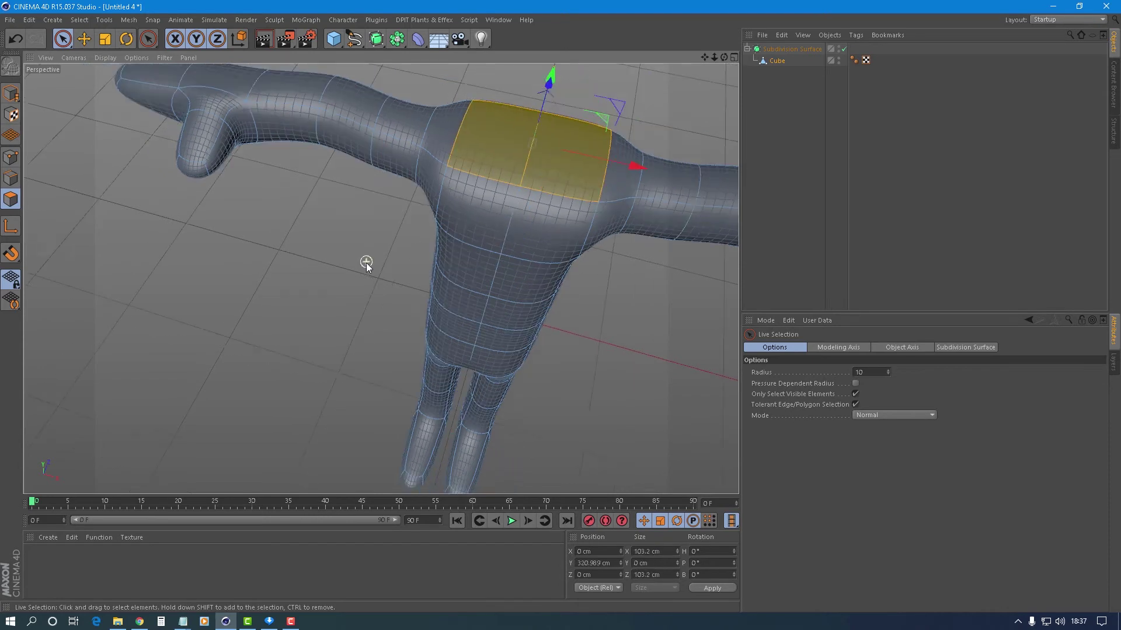
pyautogui.scroll(-2, 366, 262)
pyautogui.rightClick(572, 104)
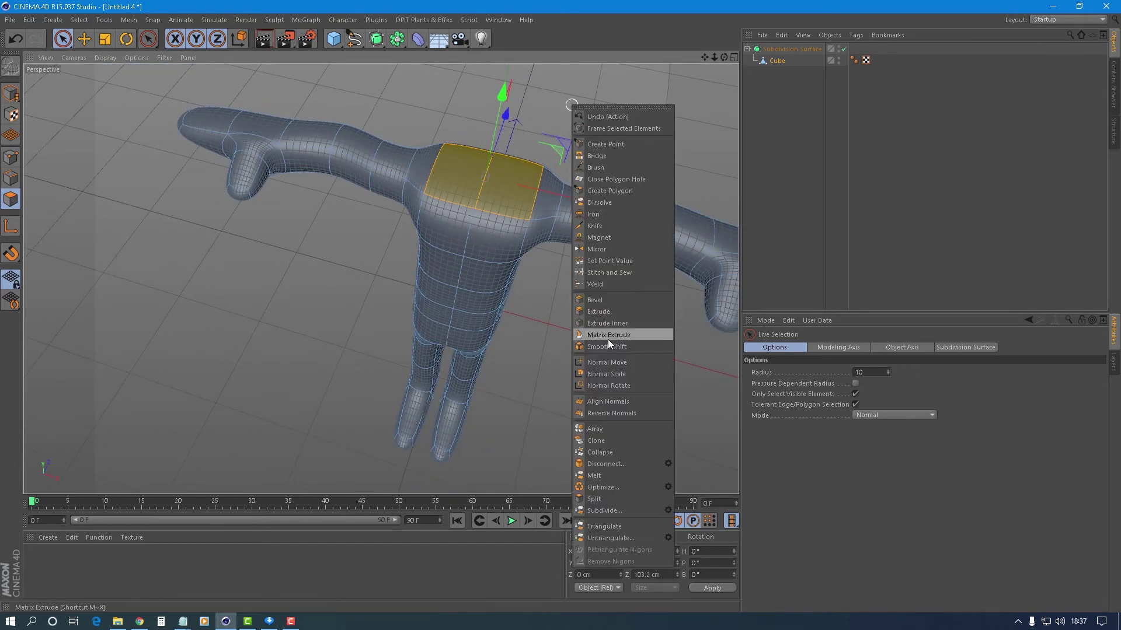
pyautogui.click(604, 323)
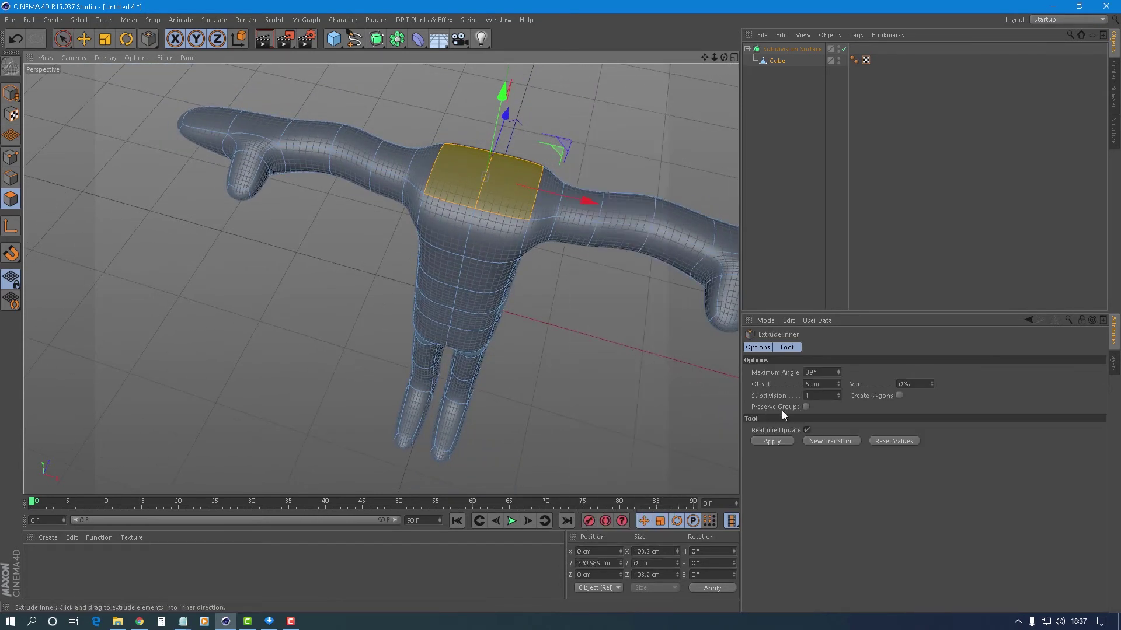
pyautogui.click(806, 406)
pyautogui.click(772, 442)
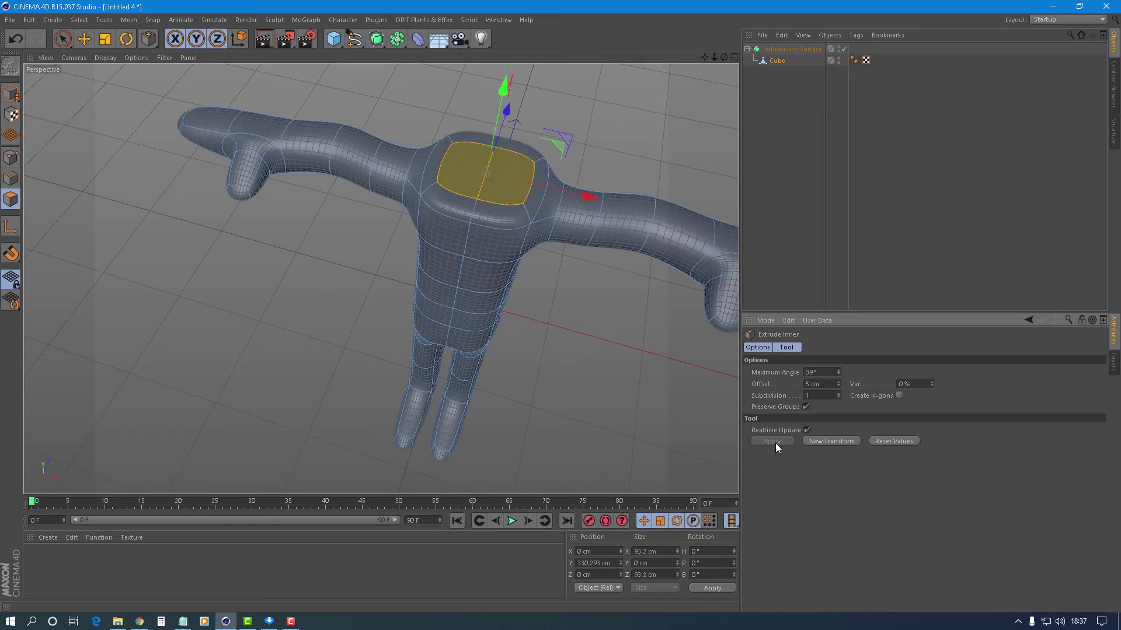
# Step: Scale the inset top face down to about 45% of its size
pyautogui.click(104, 39)
pyautogui.moveTo(536, 133); pyautogui.dragTo(296, 150)
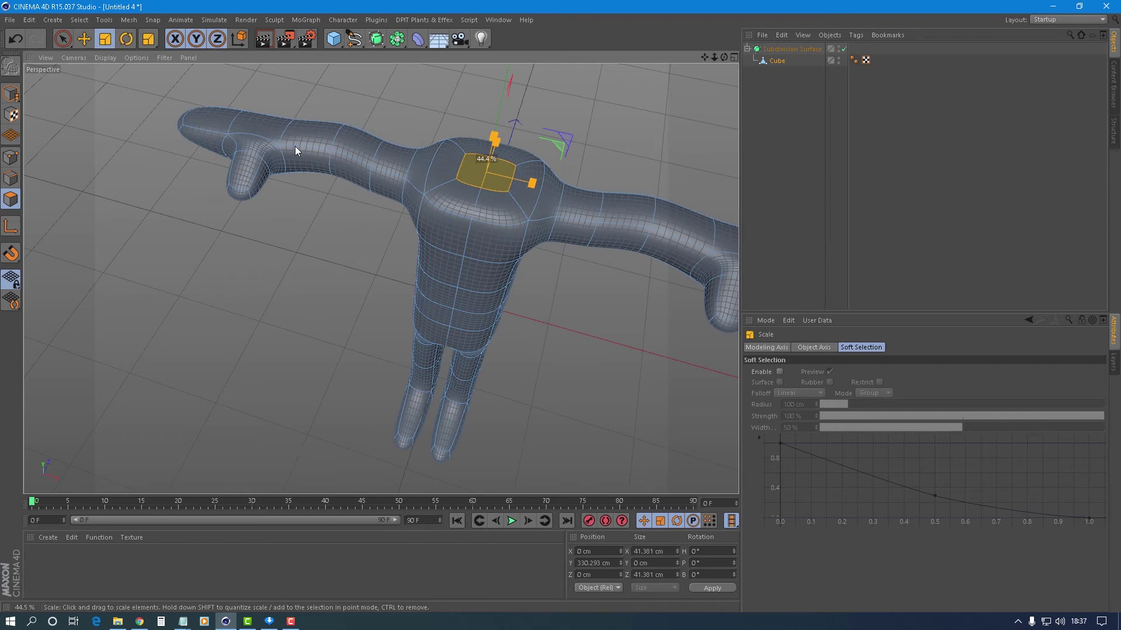
pyautogui.rightClick(636, 132)
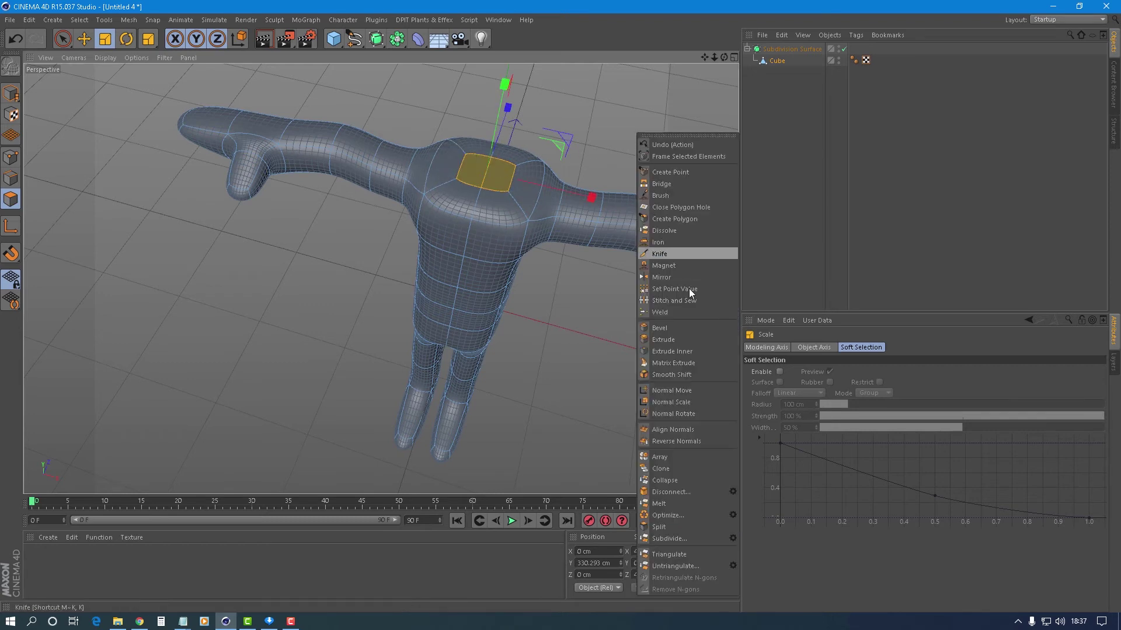
pyautogui.click(682, 340)
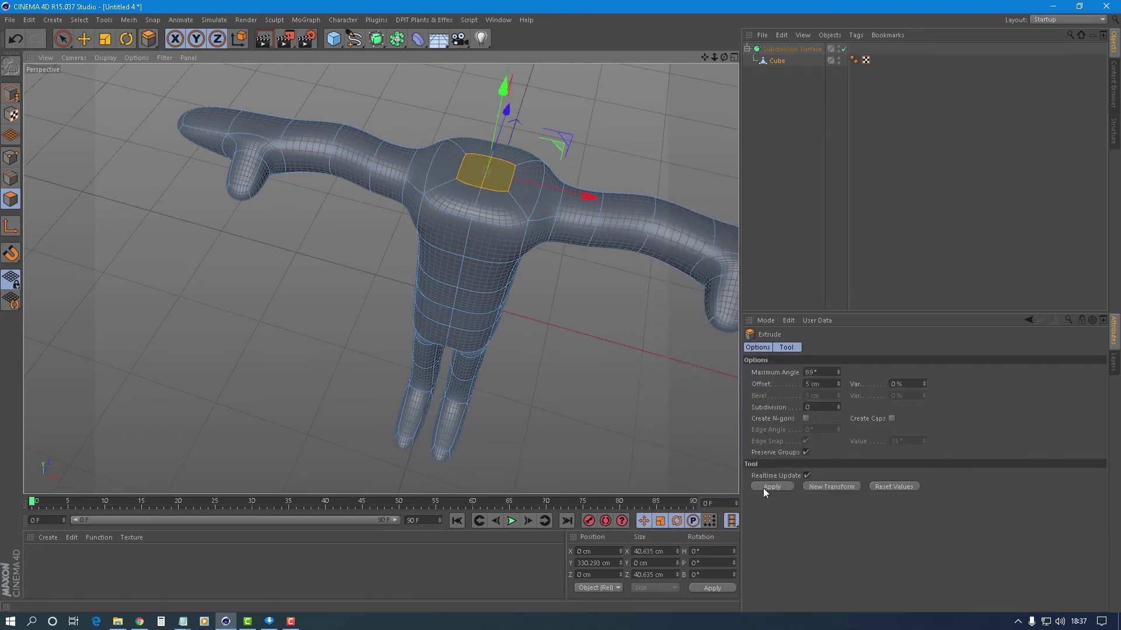
pyautogui.keyDown('alt'); pyautogui.moveTo(536, 198); pyautogui.dragTo(524, 126); pyautogui.keyUp('alt')
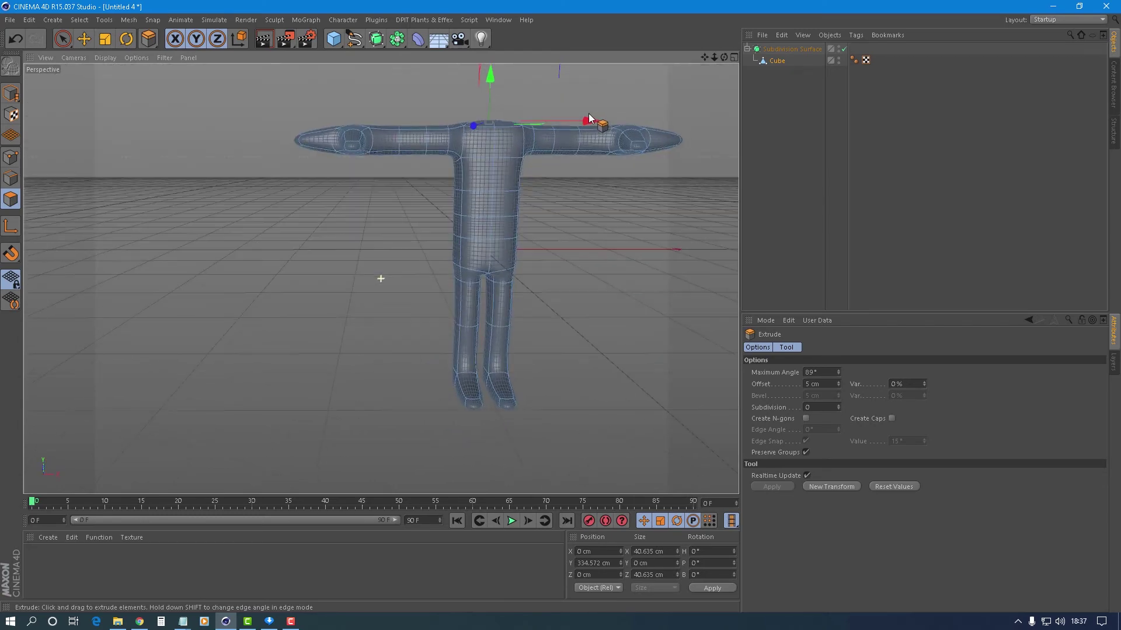
# Step: Extrude the top face up into a neck and flare its top with a negative-offset Extrude Inner
pyautogui.scroll(5, 453, 89)
pyautogui.keyDown('alt'); pyautogui.moveTo(520, 342); pyautogui.dragTo(525, 357); pyautogui.keyUp('alt')
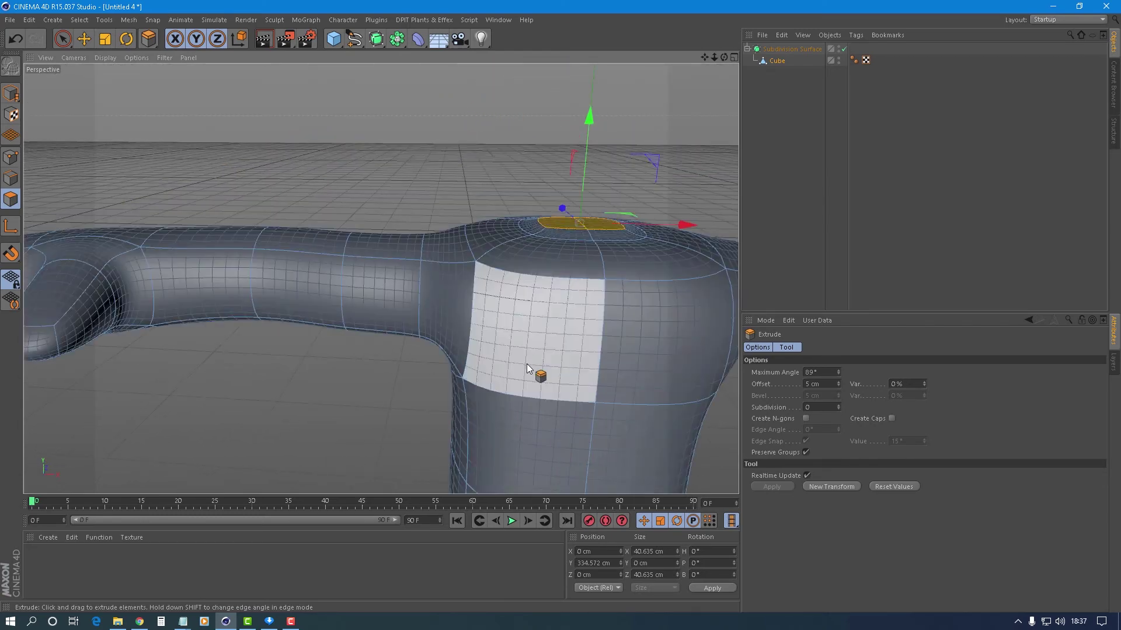
pyautogui.moveTo(569, 176); pyautogui.dragTo(566, 114)
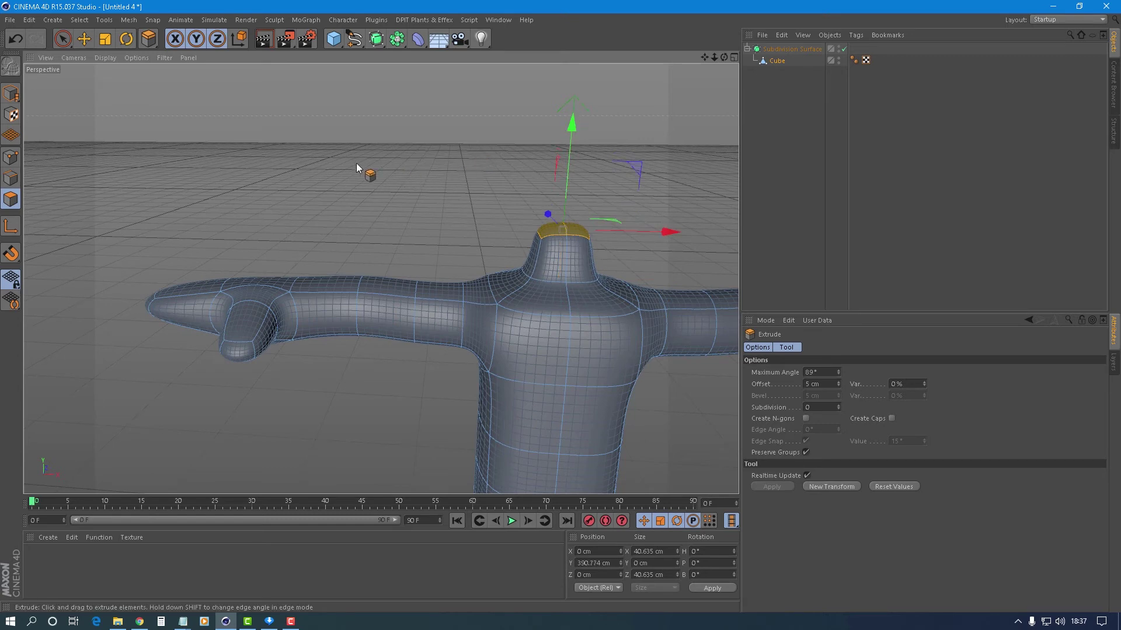
pyautogui.rightClick(347, 151)
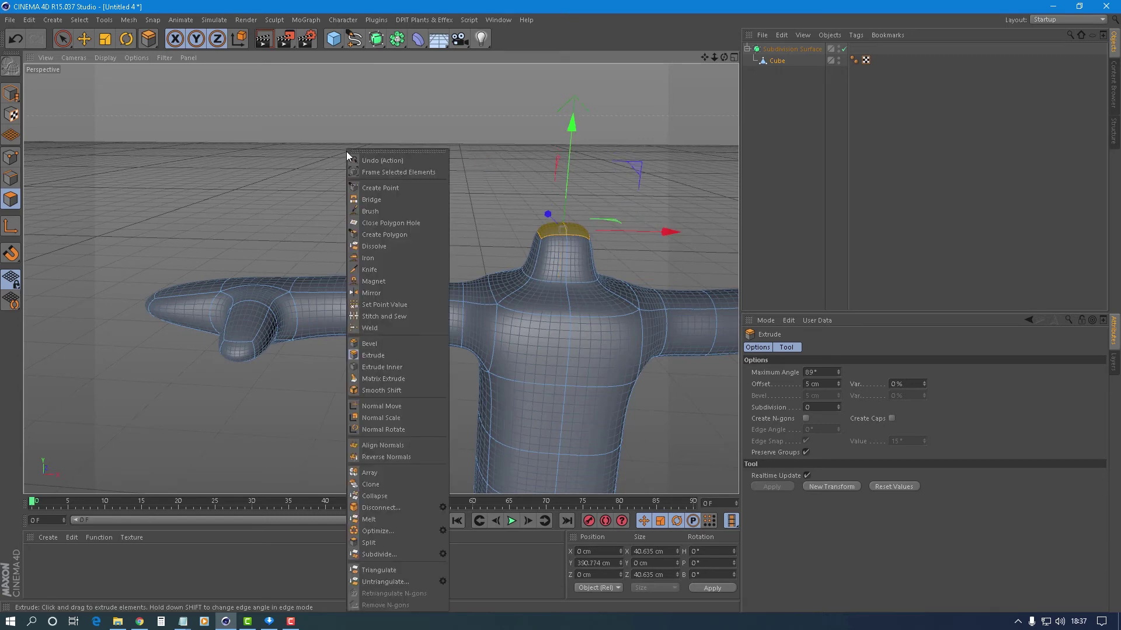
pyautogui.click(391, 366)
pyautogui.click(820, 384)
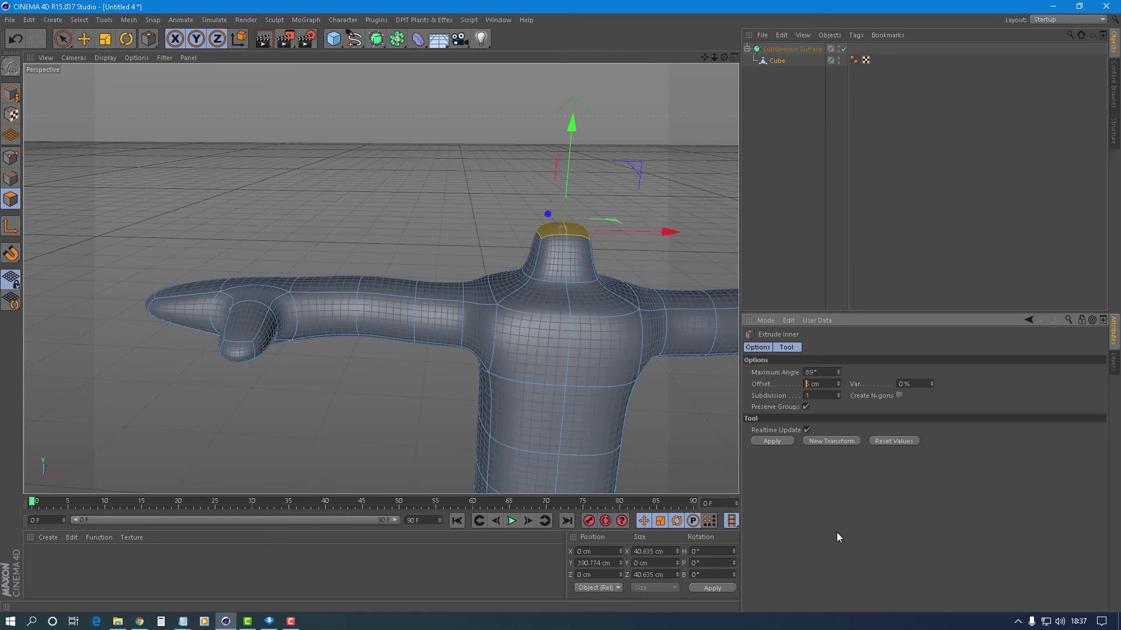
pyautogui.write('-')
pyautogui.write('-')
pyautogui.click(771, 440)
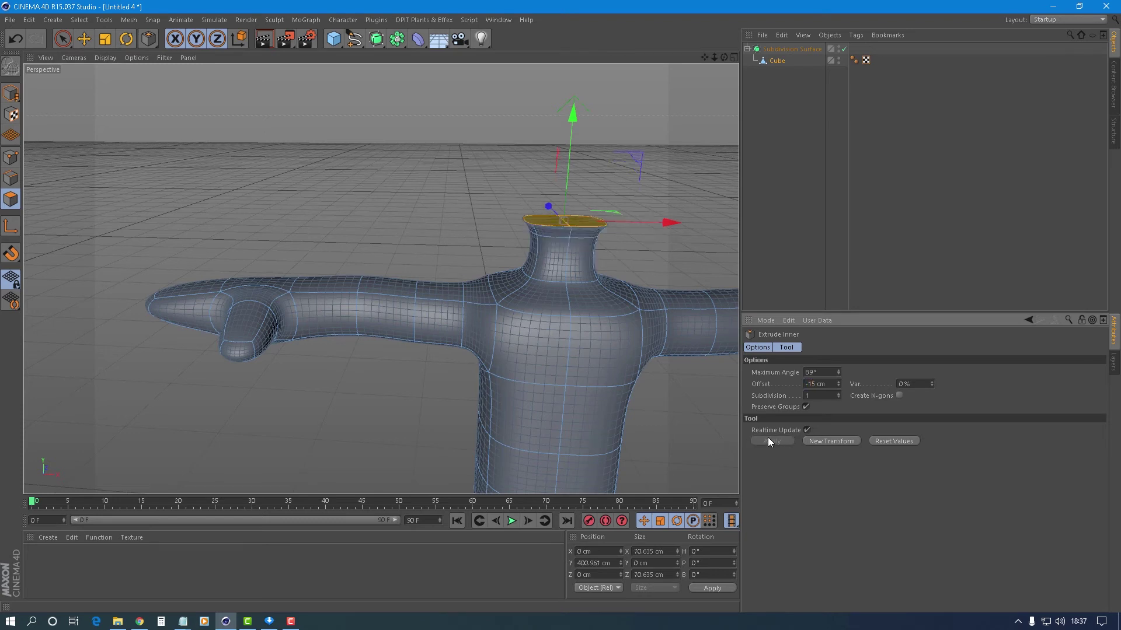
# Step: Extrude the neck top upward into a rounded head and clear the selection
pyautogui.rightClick(317, 157)
pyautogui.click(360, 356)
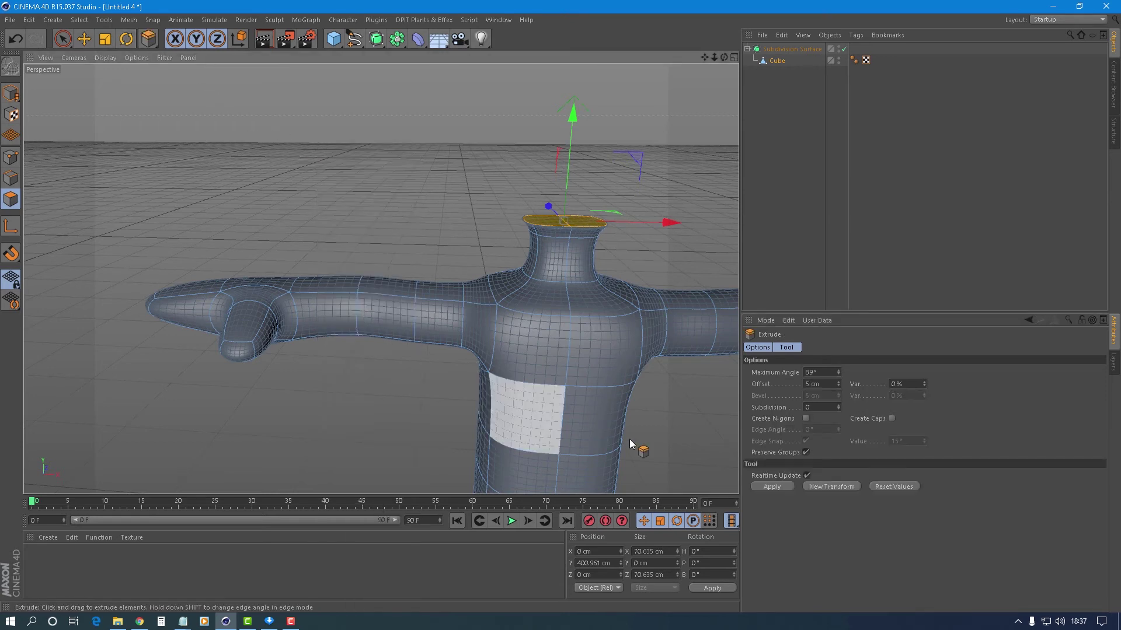
pyautogui.click(779, 485)
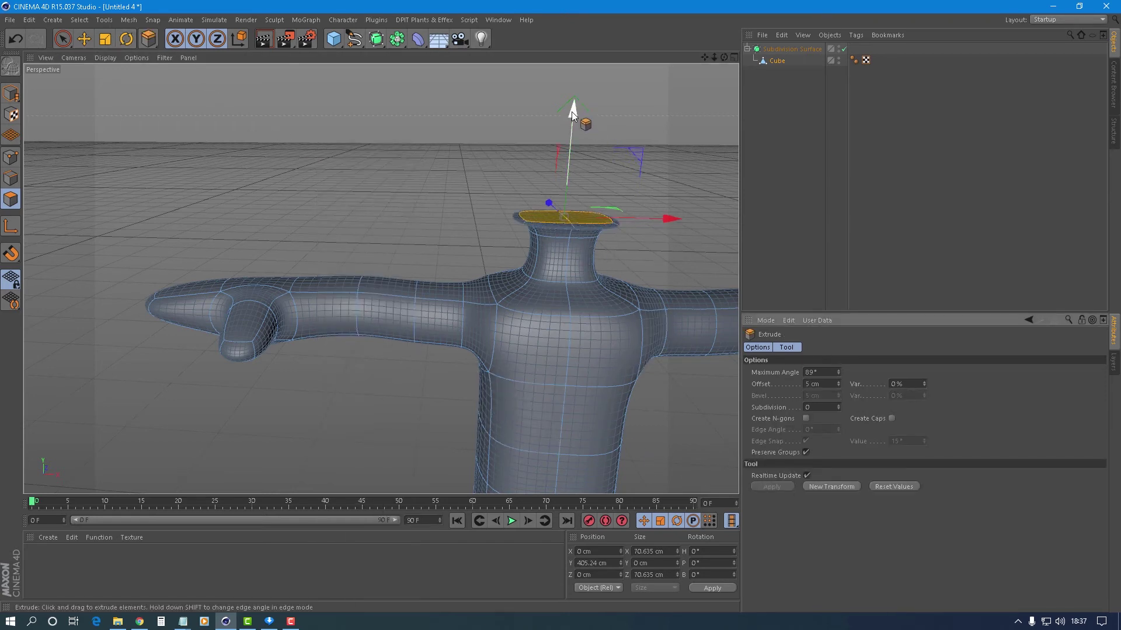
pyautogui.moveTo(570, 79); pyautogui.dragTo(584, 156)
pyautogui.scroll(-2, 552, 141)
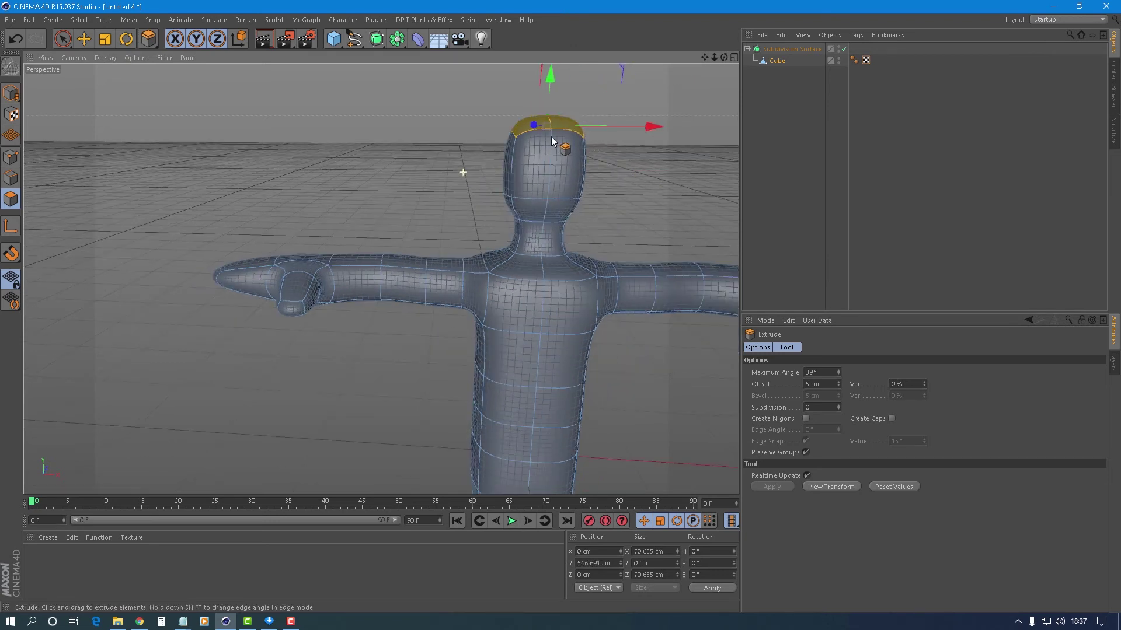
pyautogui.scroll(3, 552, 140)
pyautogui.hotkey('ctrl', 'shift', 'a')
pyautogui.keyDown('alt'); pyautogui.moveTo(485, 236); pyautogui.dragTo(409, 239); pyautogui.keyUp('alt')
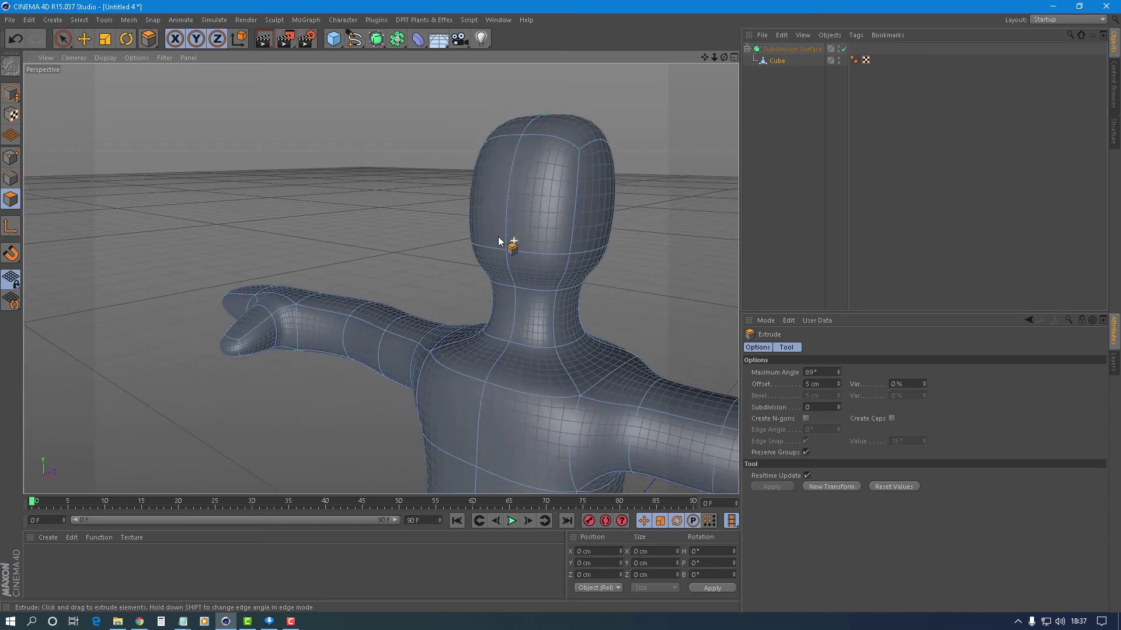
# Step: Live-select both sides of the head and scale along X to about 84.2 cm
pyautogui.click(67, 41)
pyautogui.moveTo(543, 175)
pyautogui.mouseDown()
pyautogui.moveTo(576, 208)
pyautogui.moveTo(710, 229)
pyautogui.moveTo(313, 229)
pyautogui.moveTo(443, 222)
pyautogui.moveTo(348, 247)
pyautogui.moveTo(161, 192)
pyautogui.mouseUp()
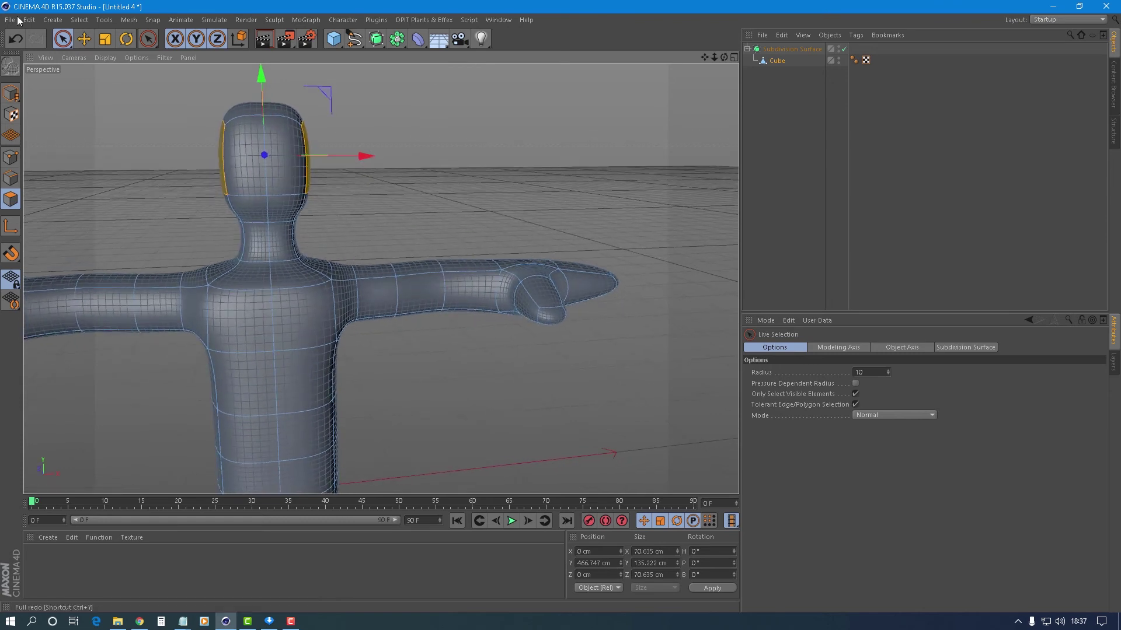
pyautogui.click(105, 38)
pyautogui.moveTo(366, 155); pyautogui.dragTo(383, 156)
pyautogui.keyDown('alt'); pyautogui.moveTo(254, 176); pyautogui.dragTo(275, 171); pyautogui.keyUp('alt')
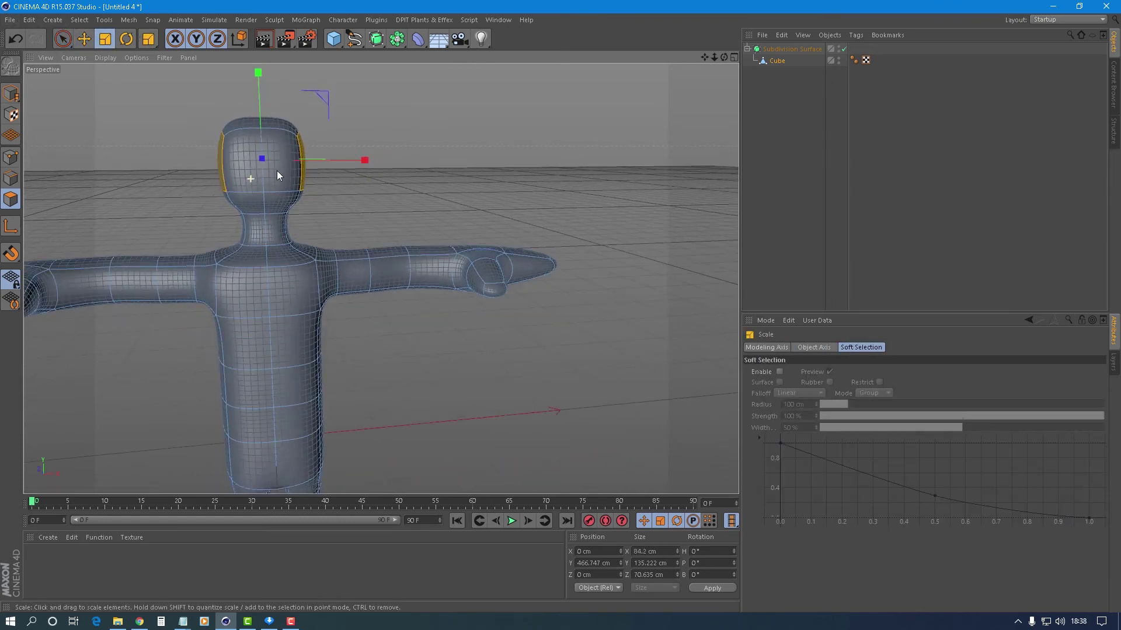
# Step: Deselect the model and orbit around to inspect the smooth humanoid figure
pyautogui.scroll(-4, 275, 171)
pyautogui.scroll(-3, 276, 171)
pyautogui.click(762, 249)
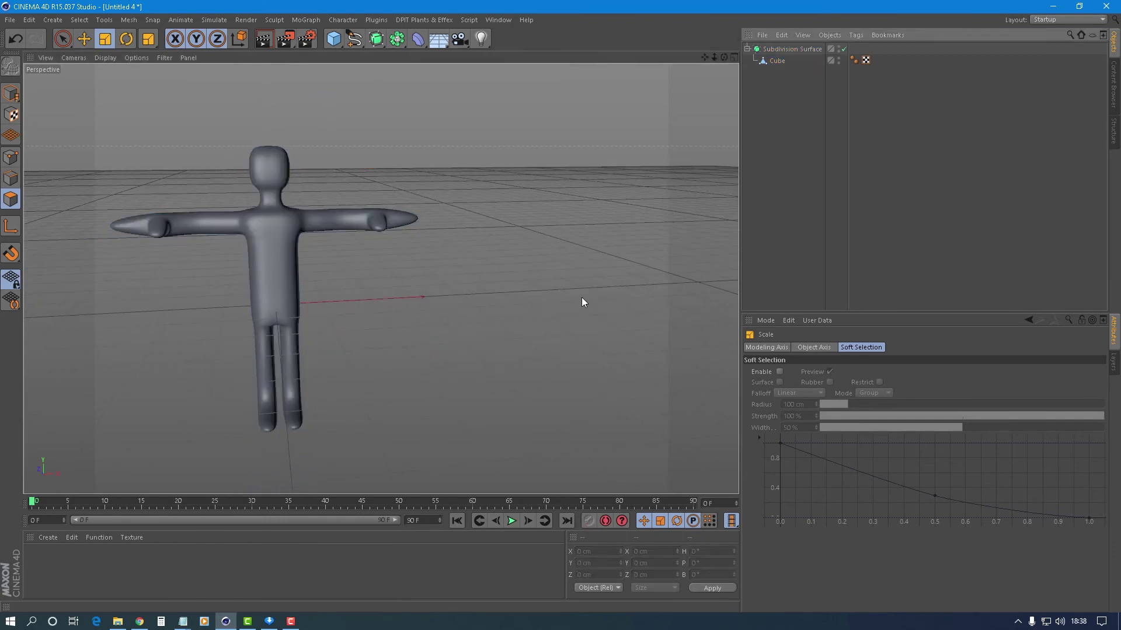
pyautogui.keyDown('alt'); pyautogui.moveTo(115, 213); pyautogui.dragTo(316, 324); pyautogui.keyUp('alt')
pyautogui.scroll(3, 316, 325)
pyautogui.keyDown('alt'); pyautogui.moveTo(313, 271); pyautogui.dragTo(79, 342); pyautogui.keyUp('alt')
pyautogui.moveTo(318, 325)
pyautogui.keyDown('alt'); pyautogui.mouseDown()
pyautogui.moveTo(142, 295)
pyautogui.moveTo(275, 302)
pyautogui.moveTo(405, 248)
pyautogui.moveTo(392, 249)
pyautogui.mouseUp(); pyautogui.keyUp('alt')
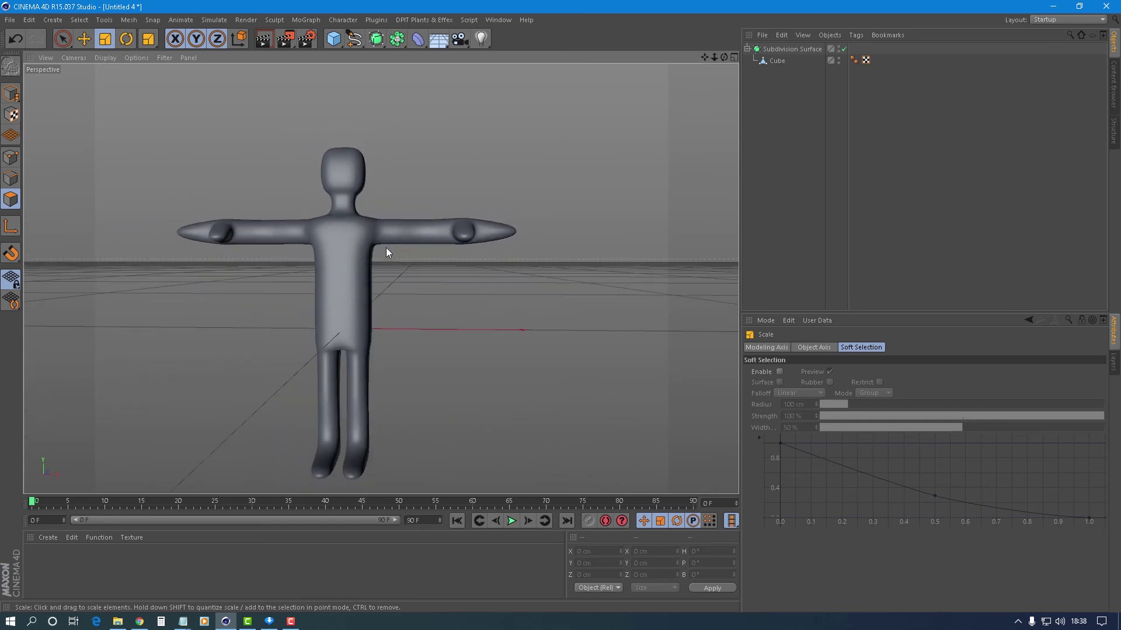
pyautogui.moveTo(185, 242)
pyautogui.keyDown('alt'); pyautogui.mouseDown()
pyautogui.moveTo(481, 393)
pyautogui.moveTo(460, 360)
pyautogui.moveTo(453, 236)
pyautogui.moveTo(379, 411)
pyautogui.moveTo(415, 373)
pyautogui.moveTo(366, 381)
pyautogui.moveTo(374, 401)
pyautogui.moveTo(424, 305)
pyautogui.mouseUp(); pyautogui.keyUp('alt')
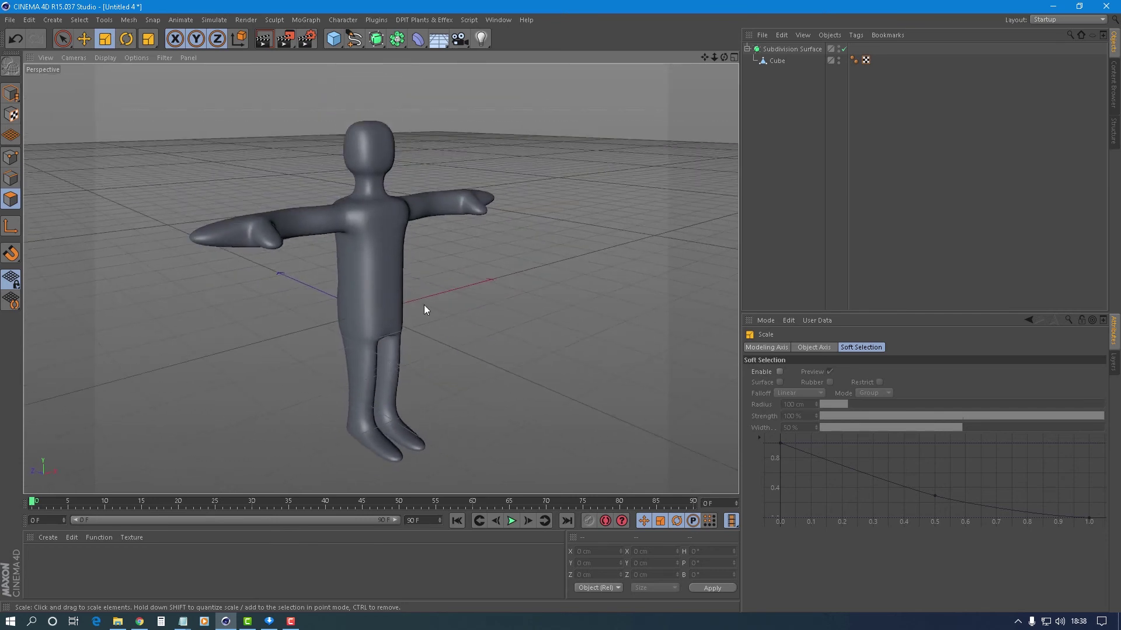
pyautogui.click(786, 57)
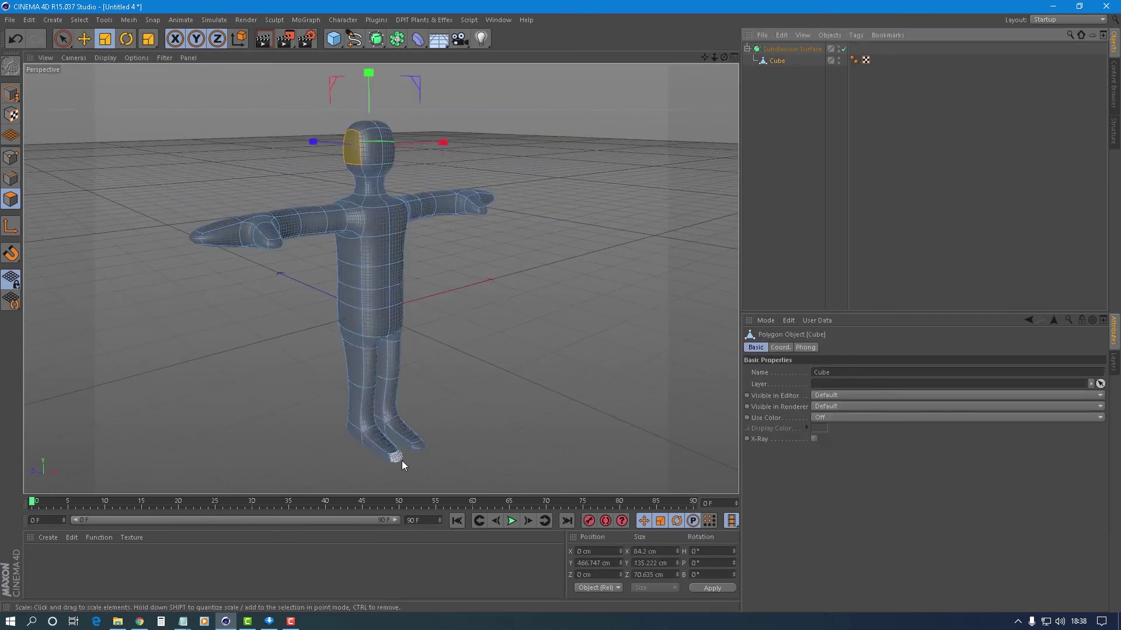
# Step: Move both legs' front bottom polygons forward and flatten them from about 41.6 to 33.8 cm tall
pyautogui.keyDown('shift'); pyautogui.click(424, 449); pyautogui.keyUp('shift')
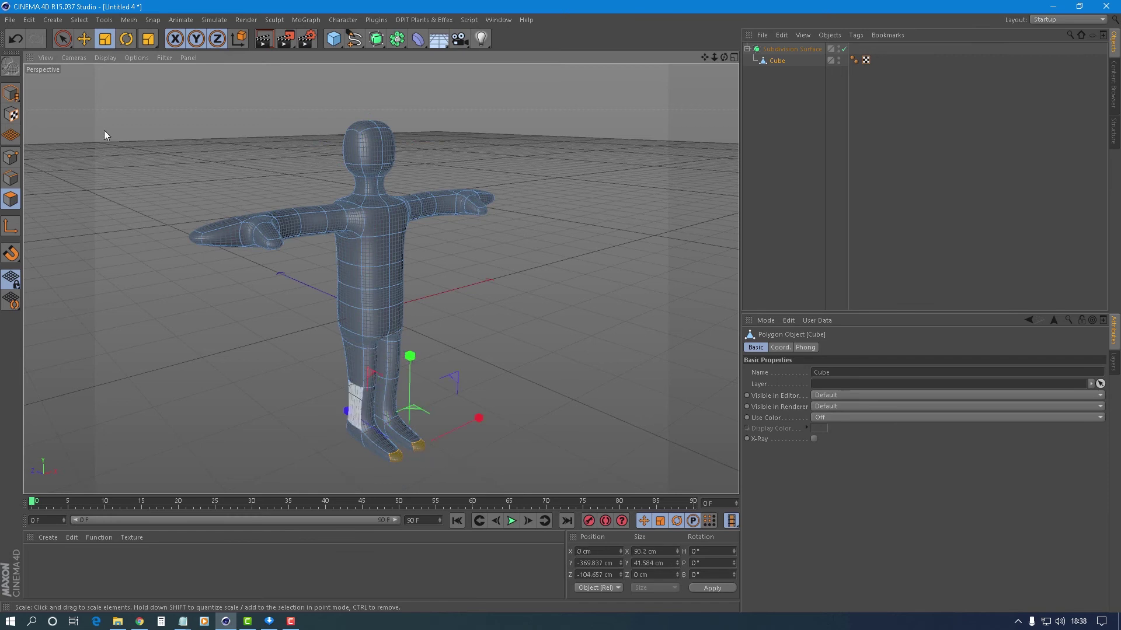
pyautogui.click(84, 38)
pyautogui.moveTo(350, 416); pyautogui.dragTo(334, 407)
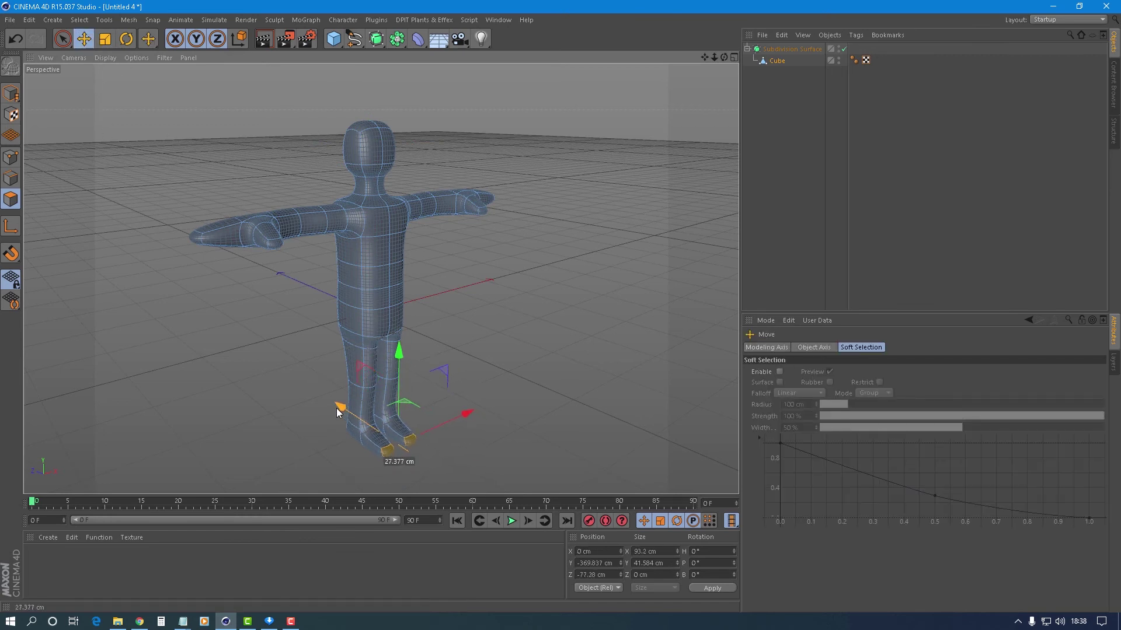
pyautogui.keyDown('alt'); pyautogui.moveTo(456, 402); pyautogui.dragTo(356, 317); pyautogui.keyUp('alt')
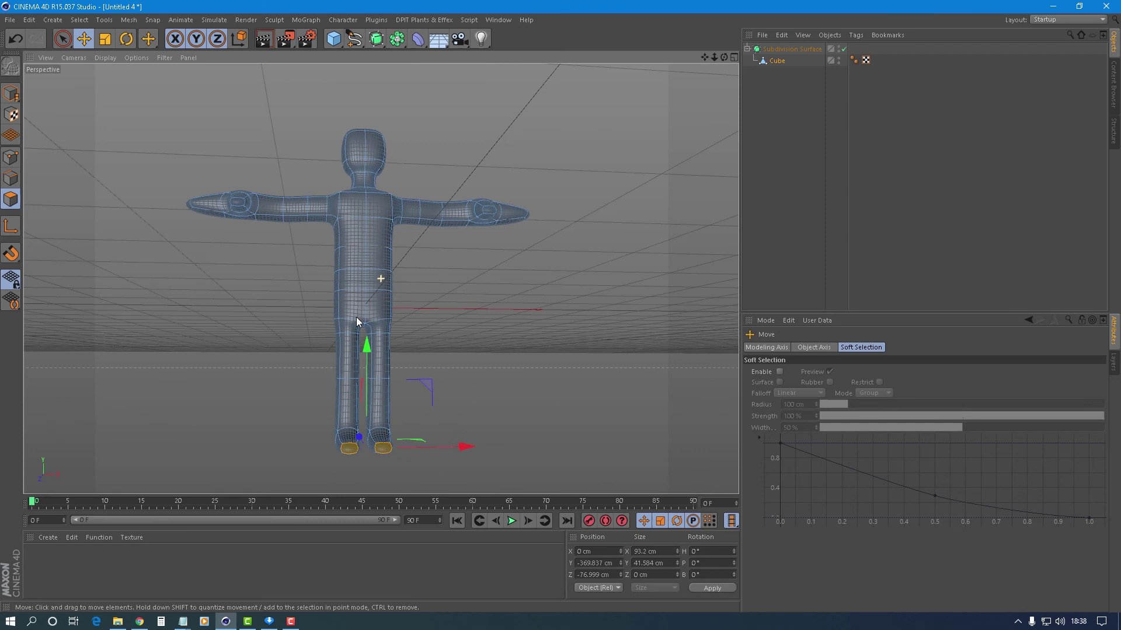
pyautogui.click(103, 40)
pyautogui.moveTo(367, 344); pyautogui.dragTo(370, 362)
pyautogui.moveTo(363, 296)
pyautogui.keyDown('alt'); pyautogui.mouseDown()
pyautogui.moveTo(369, 260)
pyautogui.moveTo(352, 316)
pyautogui.mouseUp(); pyautogui.keyUp('alt')
# Step: Orbit around to review the figure and deselect everything to show the smooth result
pyautogui.scroll(3, 352, 314)
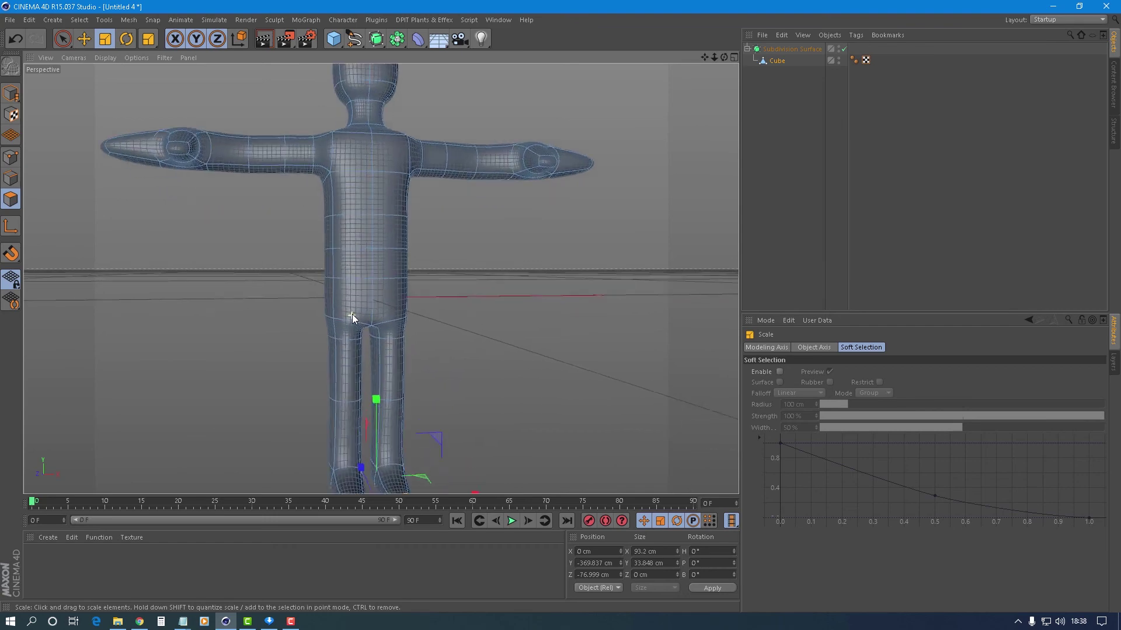
pyautogui.scroll(3, 366, 302)
pyautogui.scroll(2, 341, 244)
pyautogui.moveTo(341, 244)
pyautogui.keyDown('alt'); pyautogui.mouseDown()
pyautogui.moveTo(275, 190)
pyautogui.moveTo(447, 257)
pyautogui.moveTo(470, 405)
pyautogui.moveTo(387, 471)
pyautogui.moveTo(419, 292)
pyautogui.mouseUp(); pyautogui.keyUp('alt')
pyautogui.scroll(-3, 324, 335)
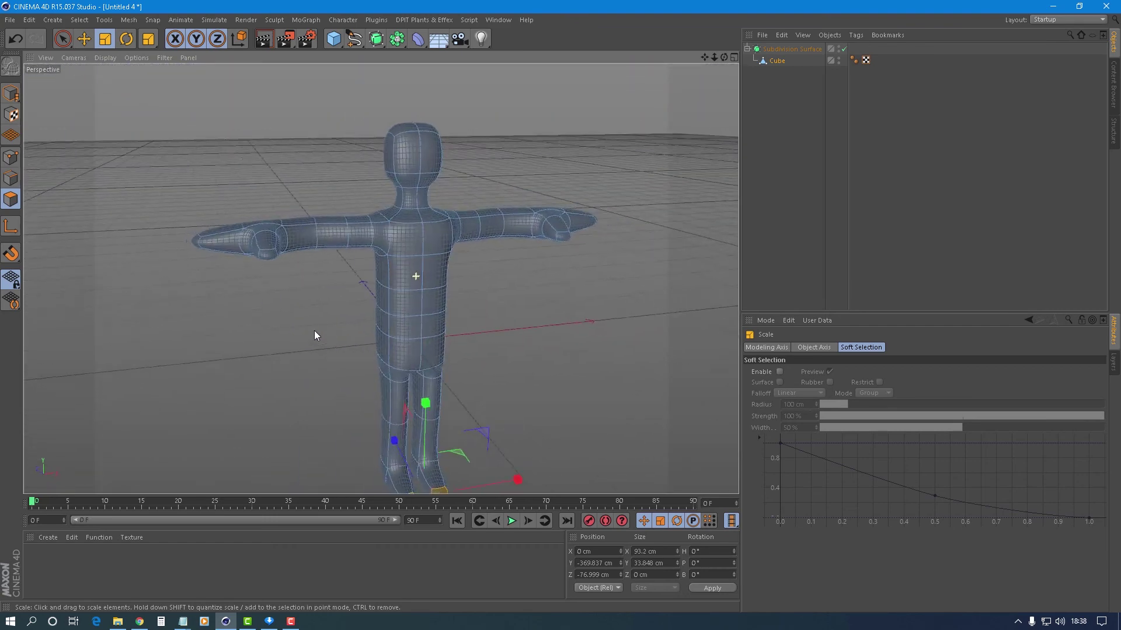
pyautogui.keyDown('alt'); pyautogui.moveTo(324, 335); pyautogui.dragTo(337, 305); pyautogui.keyUp('alt')
pyautogui.scroll(1, 321, 197)
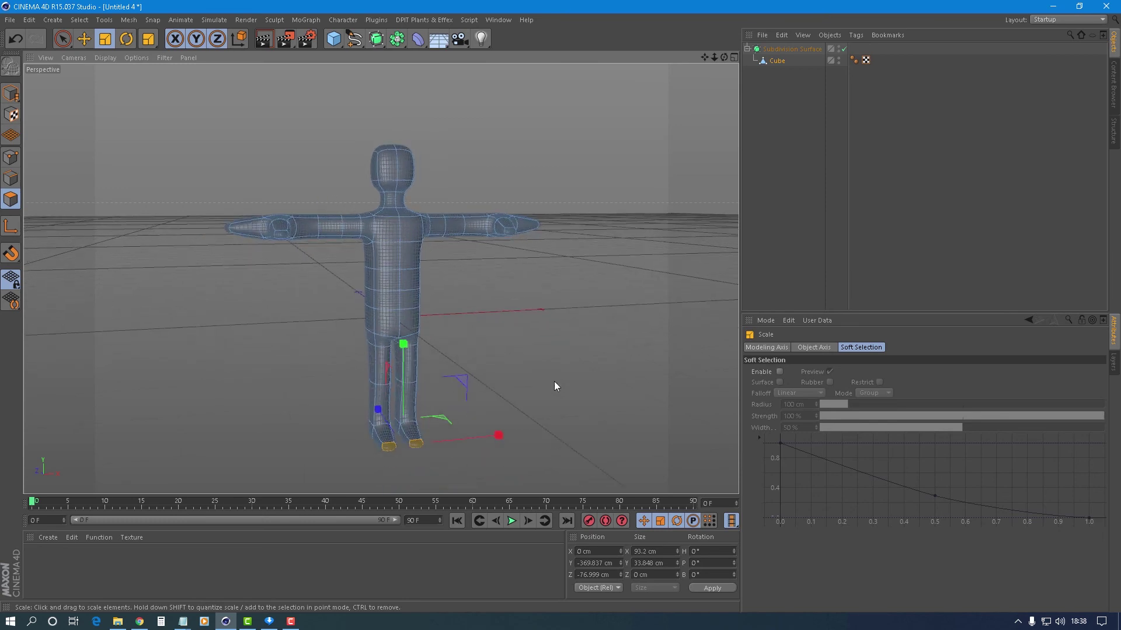
pyautogui.scroll(1, 554, 380)
pyautogui.click(940, 195)
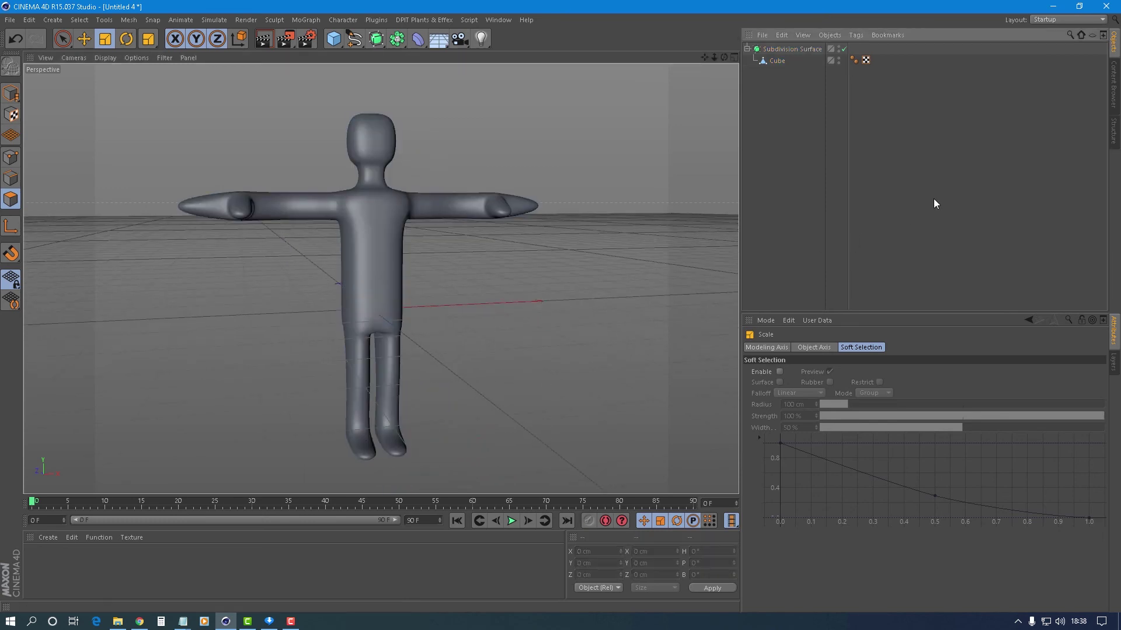